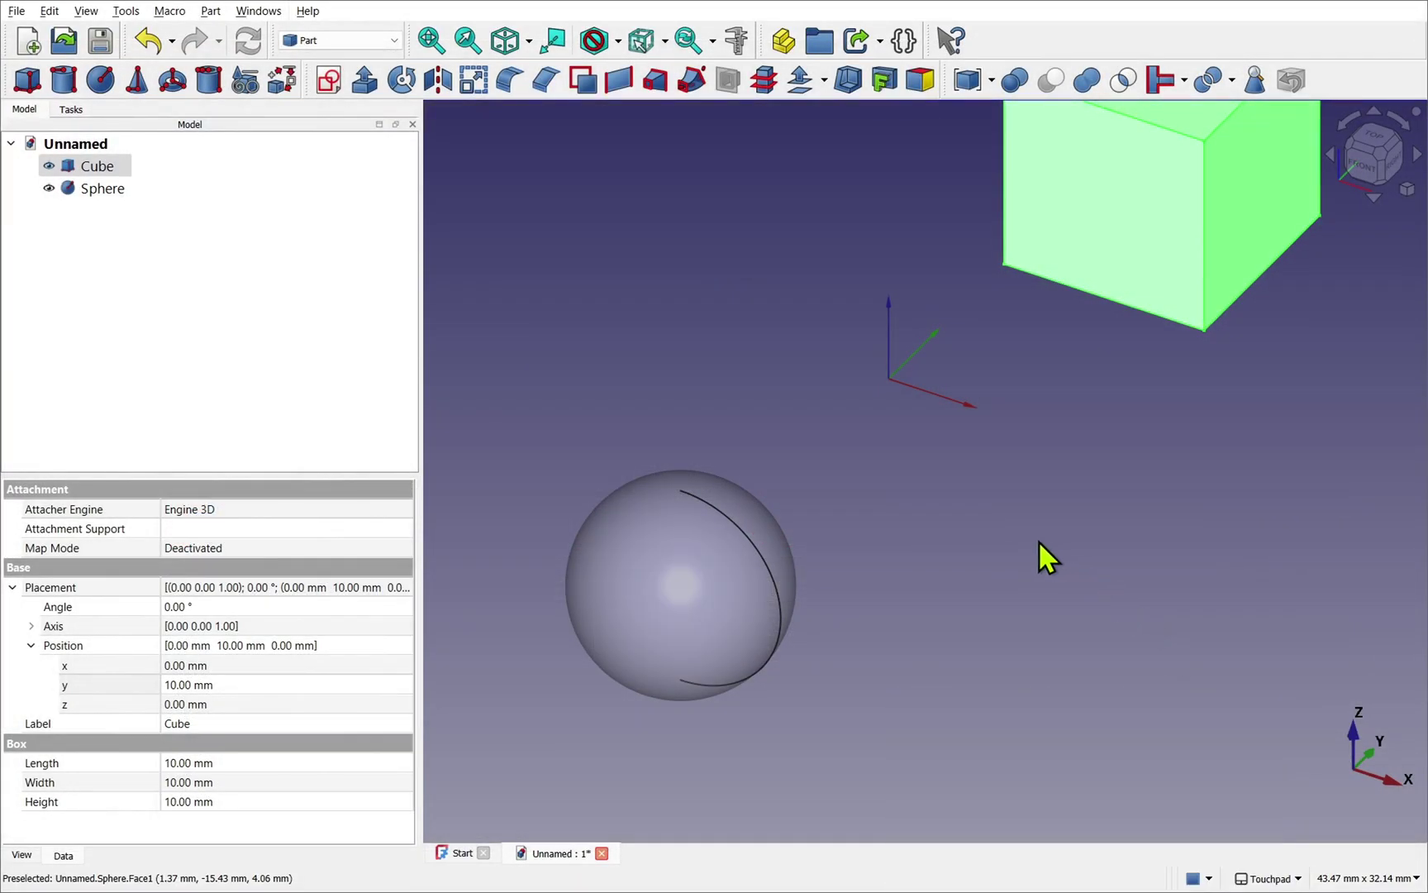
# - Orbit and pan around the sphere and cube, then switch to the Right standard view
pyautogui.moveTo(1038, 540); pyautogui.dragTo(992, 608, button='middle')
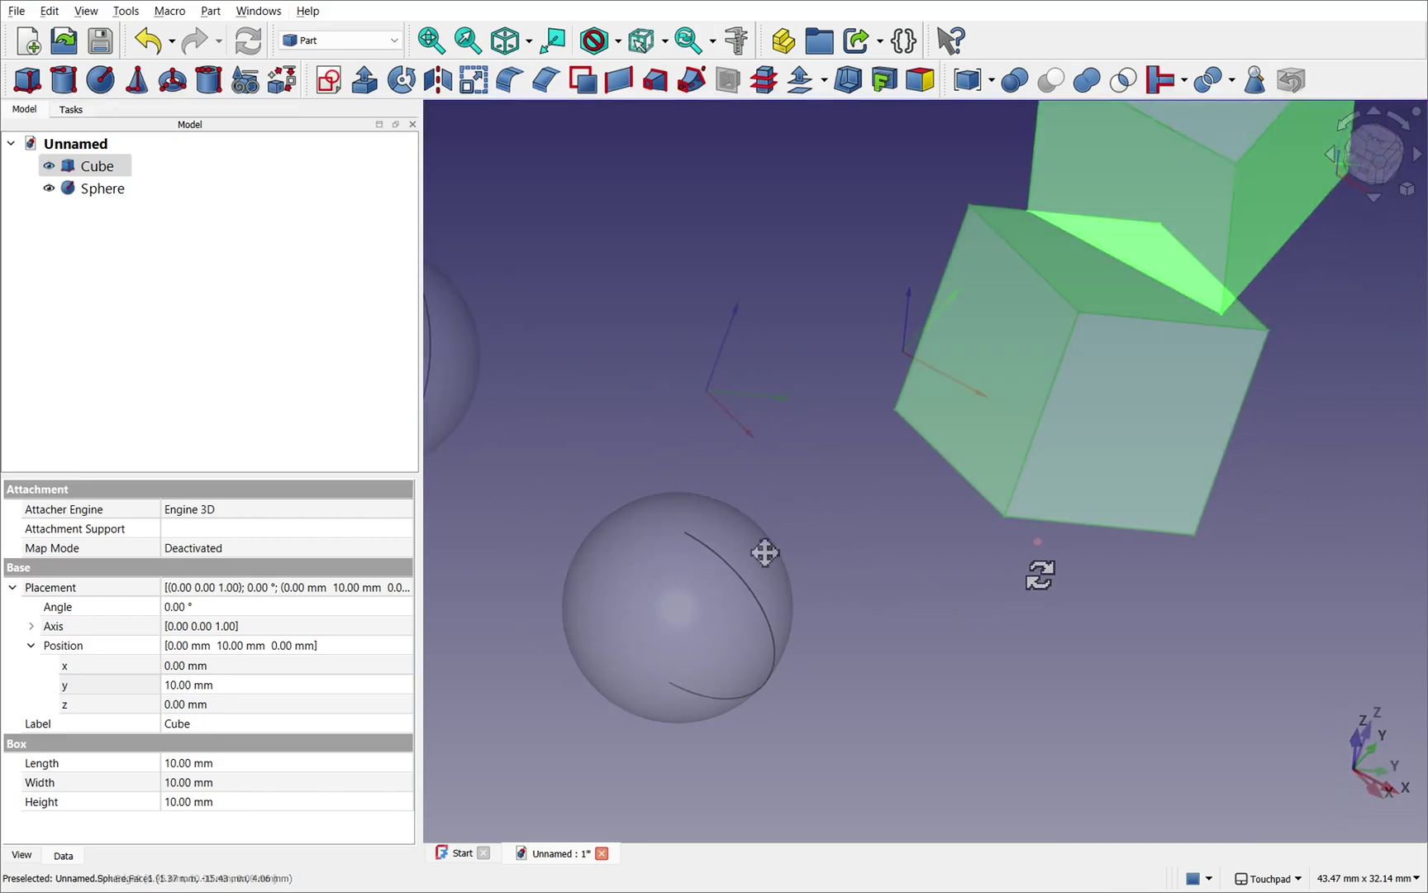
pyautogui.moveTo(766, 551); pyautogui.dragTo(1083, 574, button='middle')
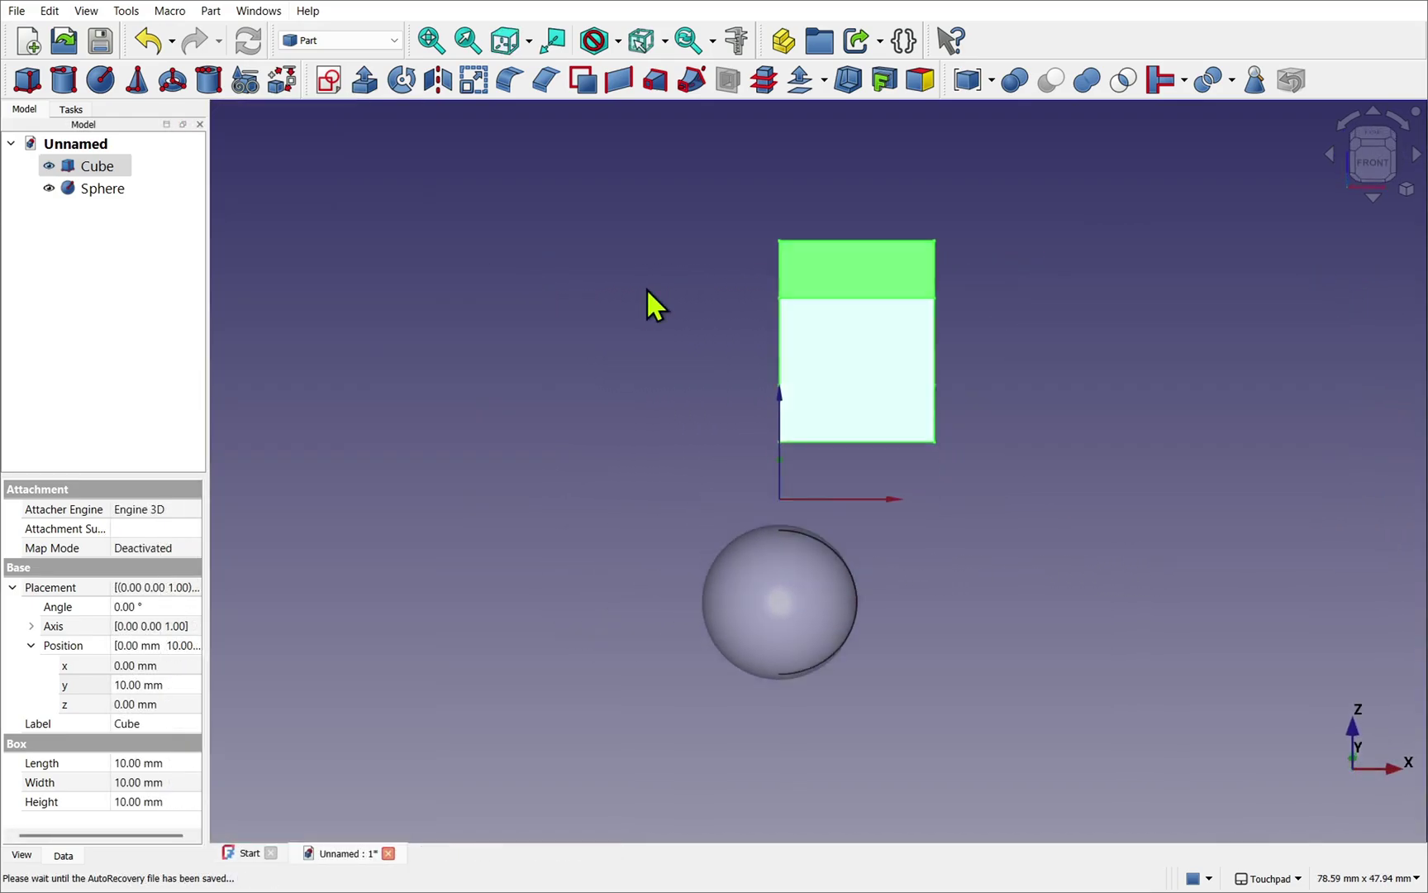
pyautogui.press('3')
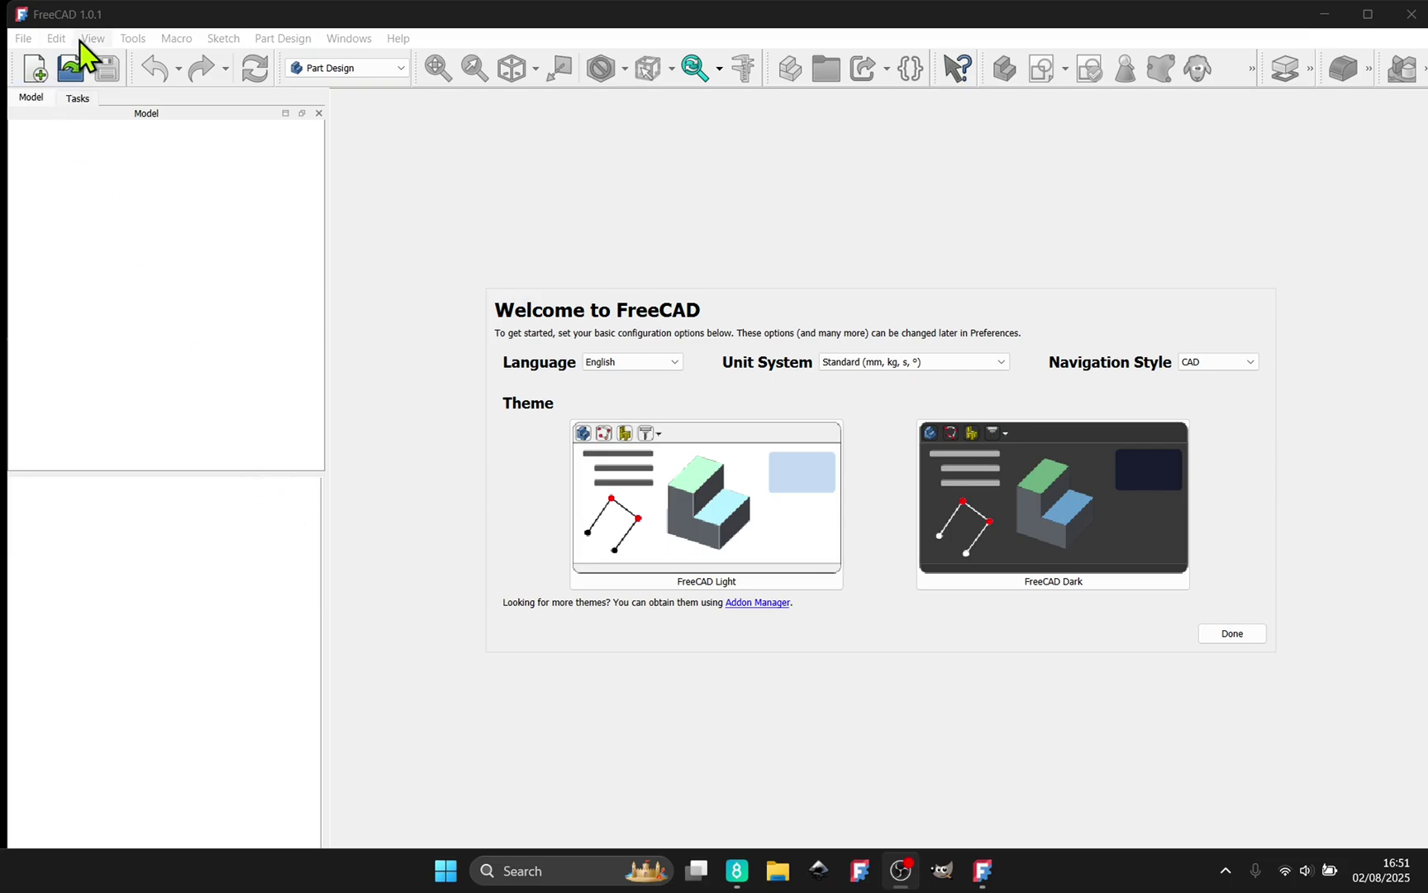
# - Put FreeCAD in fullscreen and create a new empty document
pyautogui.click(93, 38)
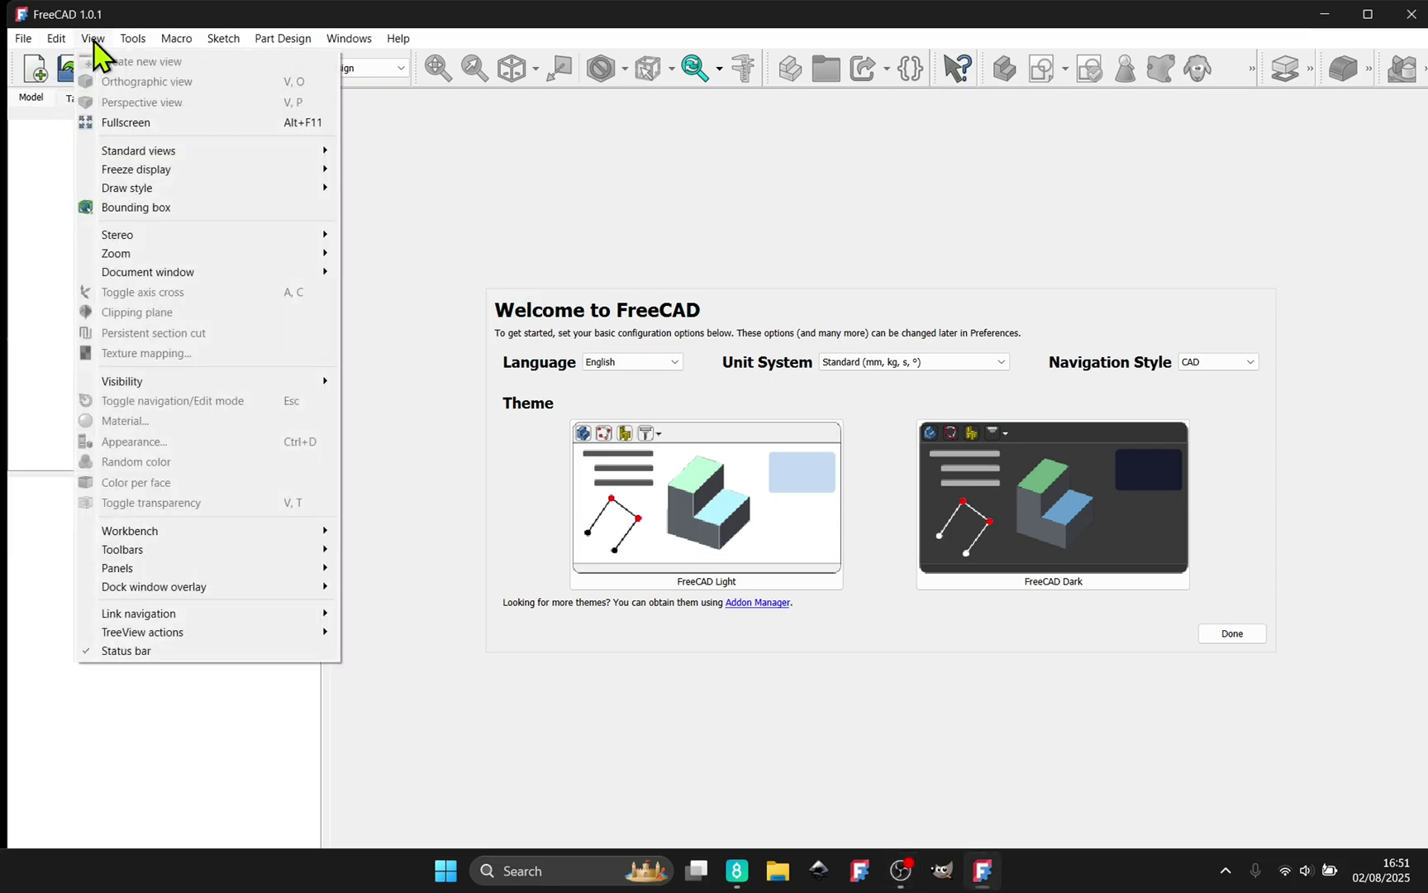
pyautogui.click(124, 121)
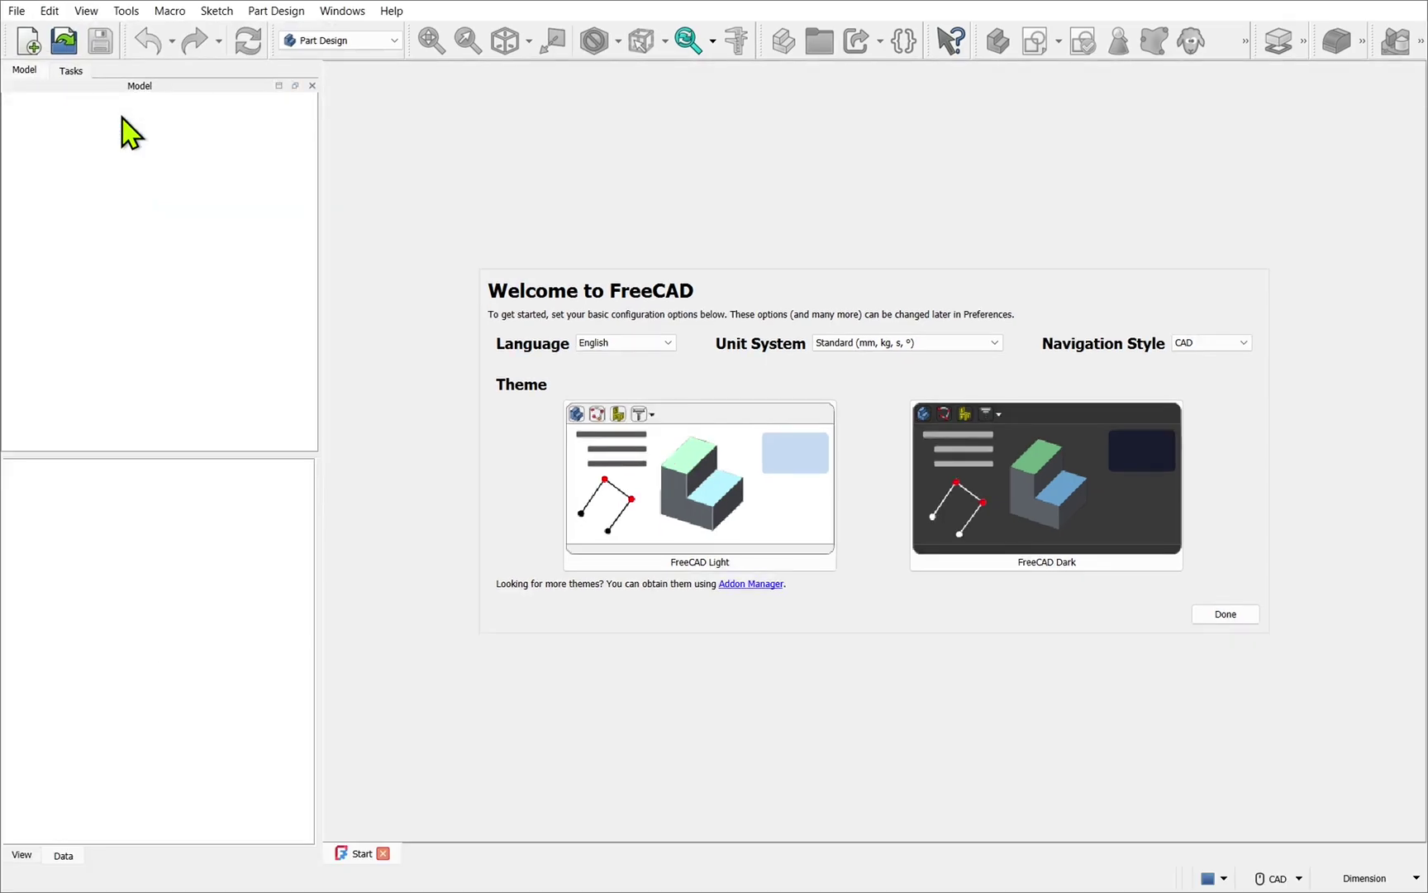
pyautogui.click(34, 51)
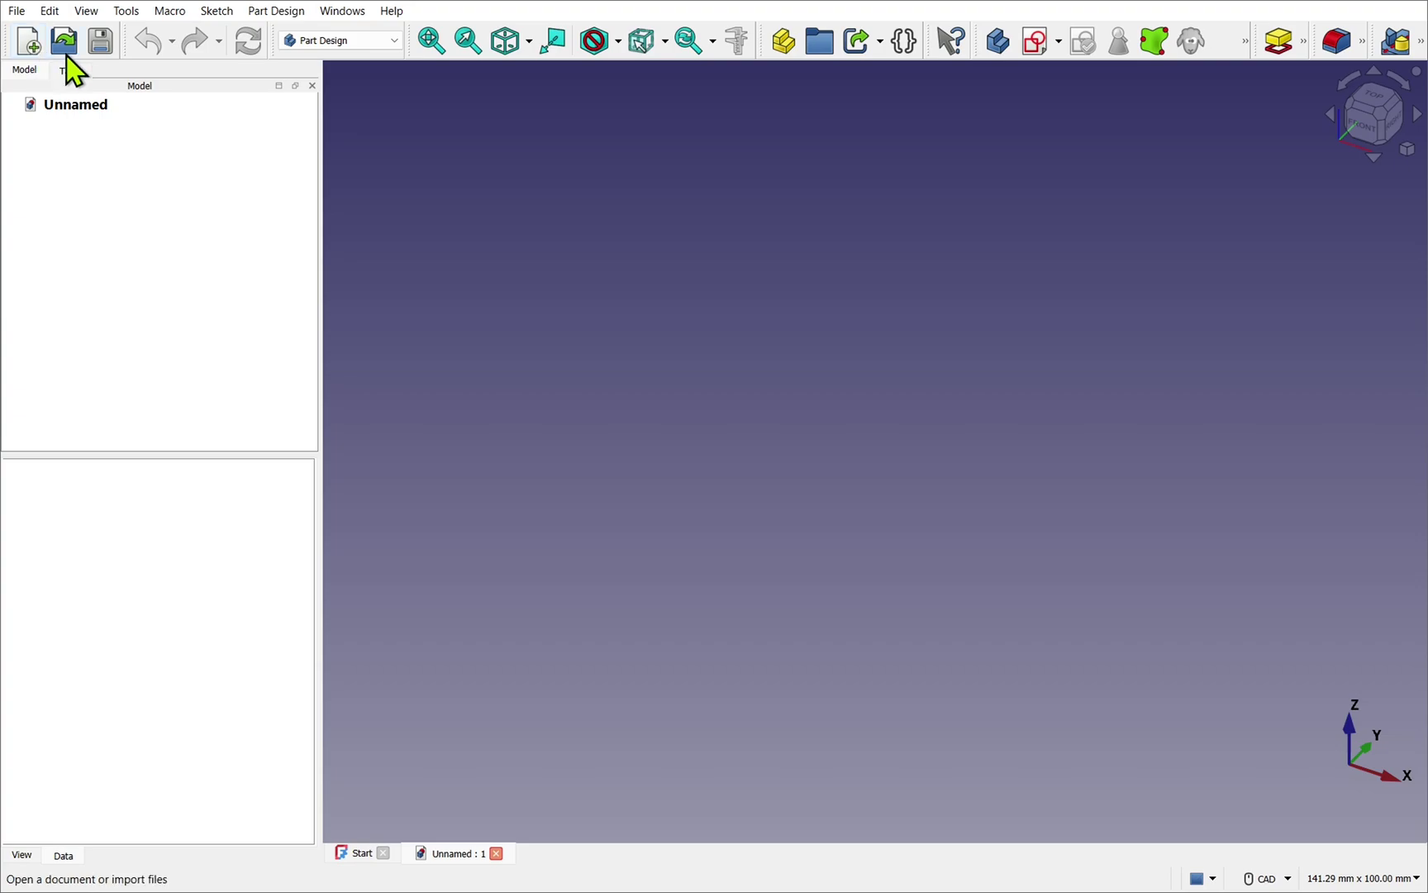
# - Activate the Part workbench, briefly trying Surface before returning to Part
pyautogui.click(347, 43)
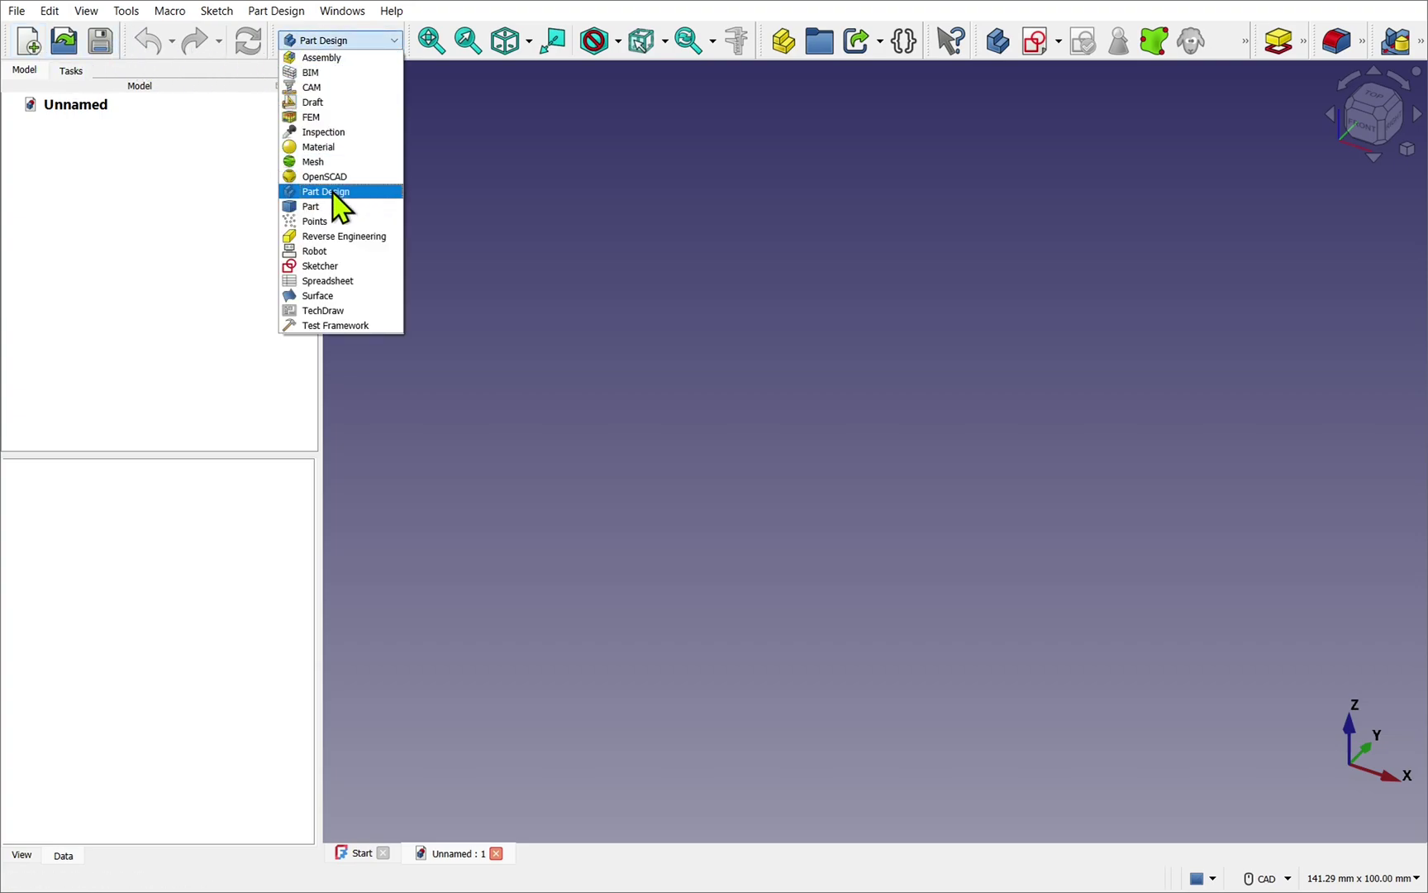
pyautogui.click(339, 208)
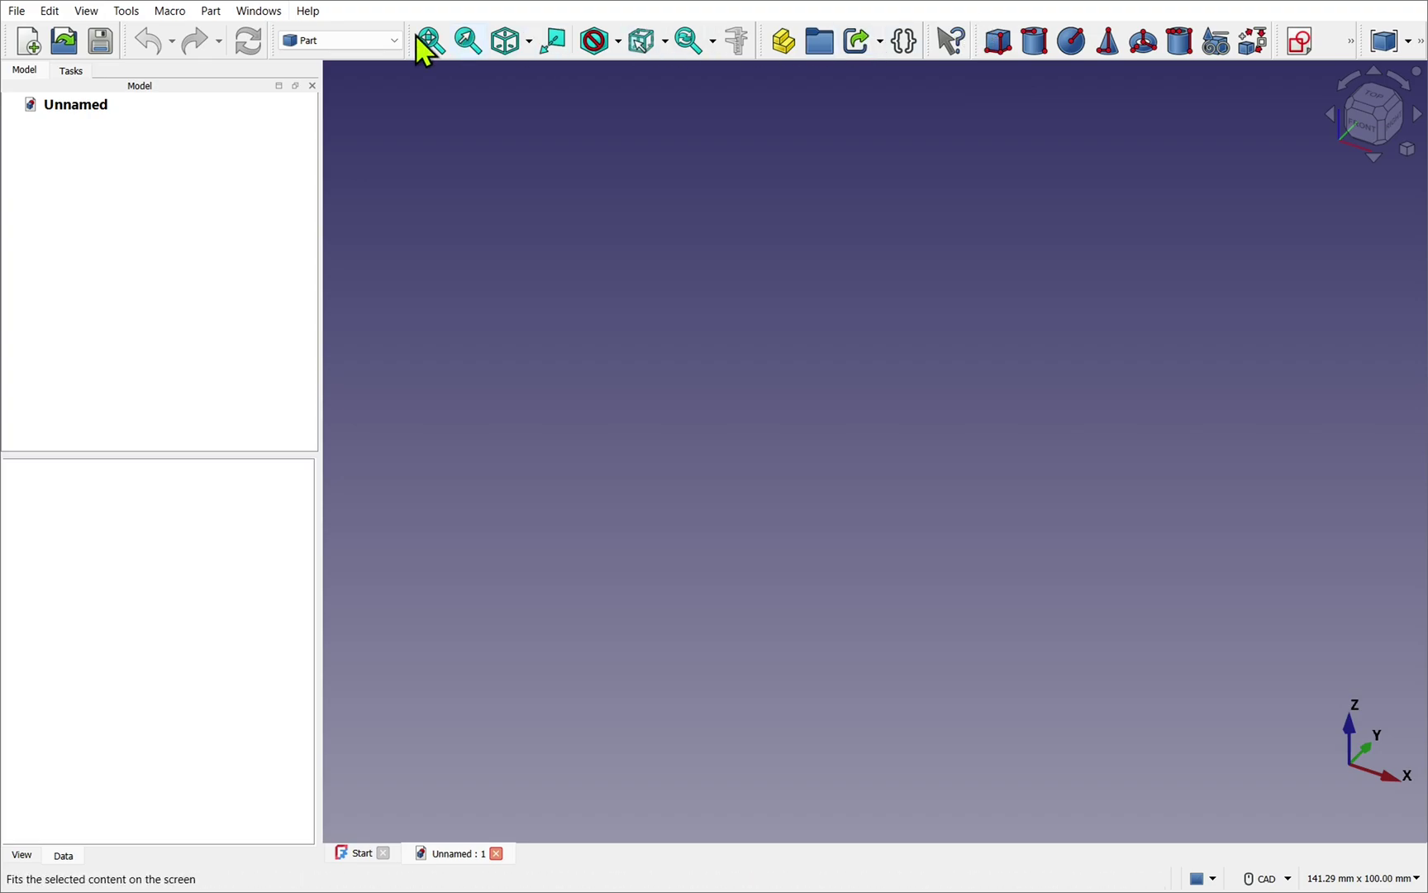
pyautogui.click(361, 41)
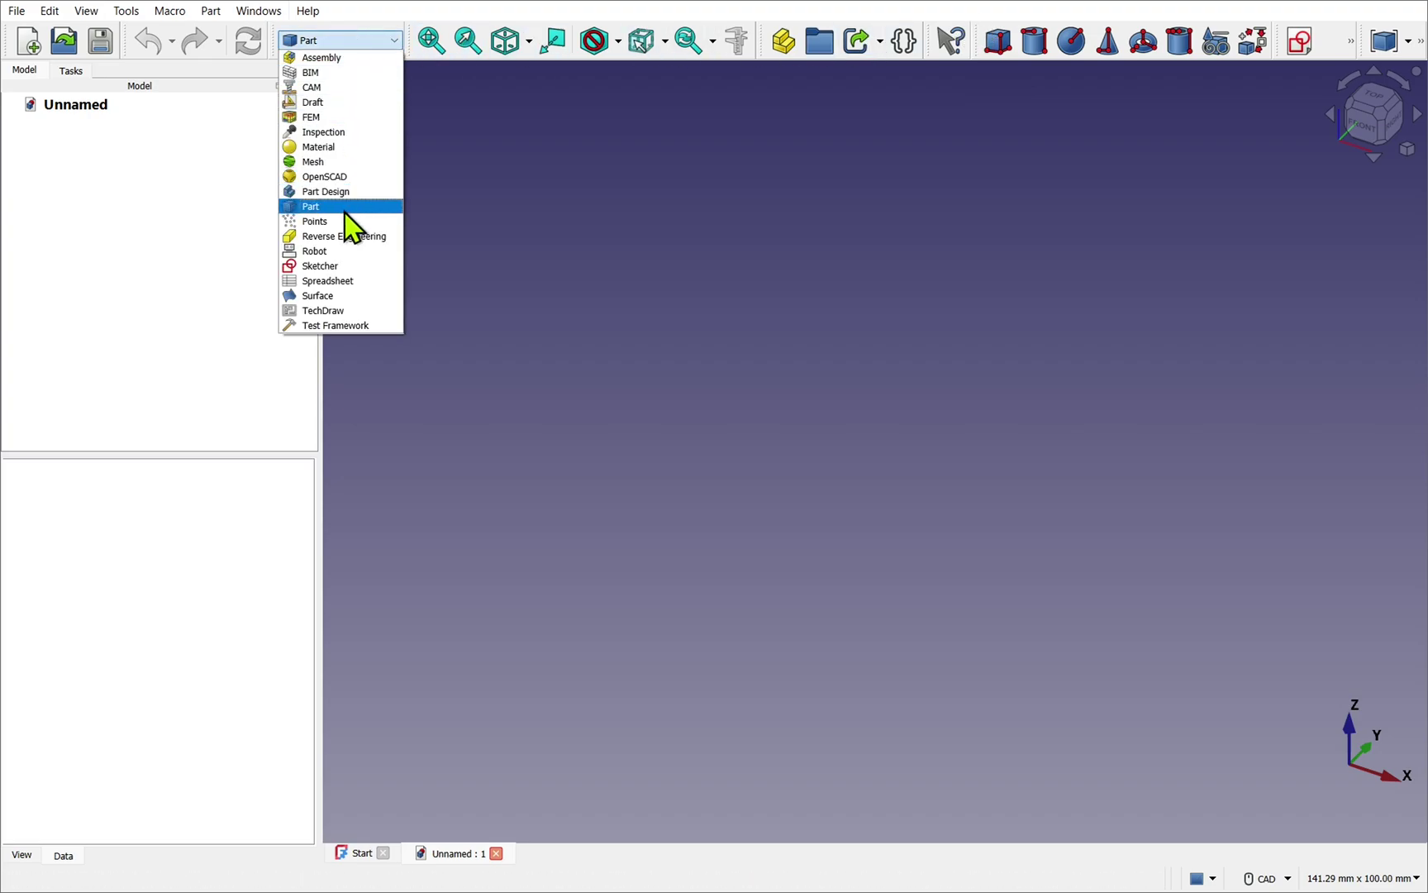
pyautogui.click(361, 296)
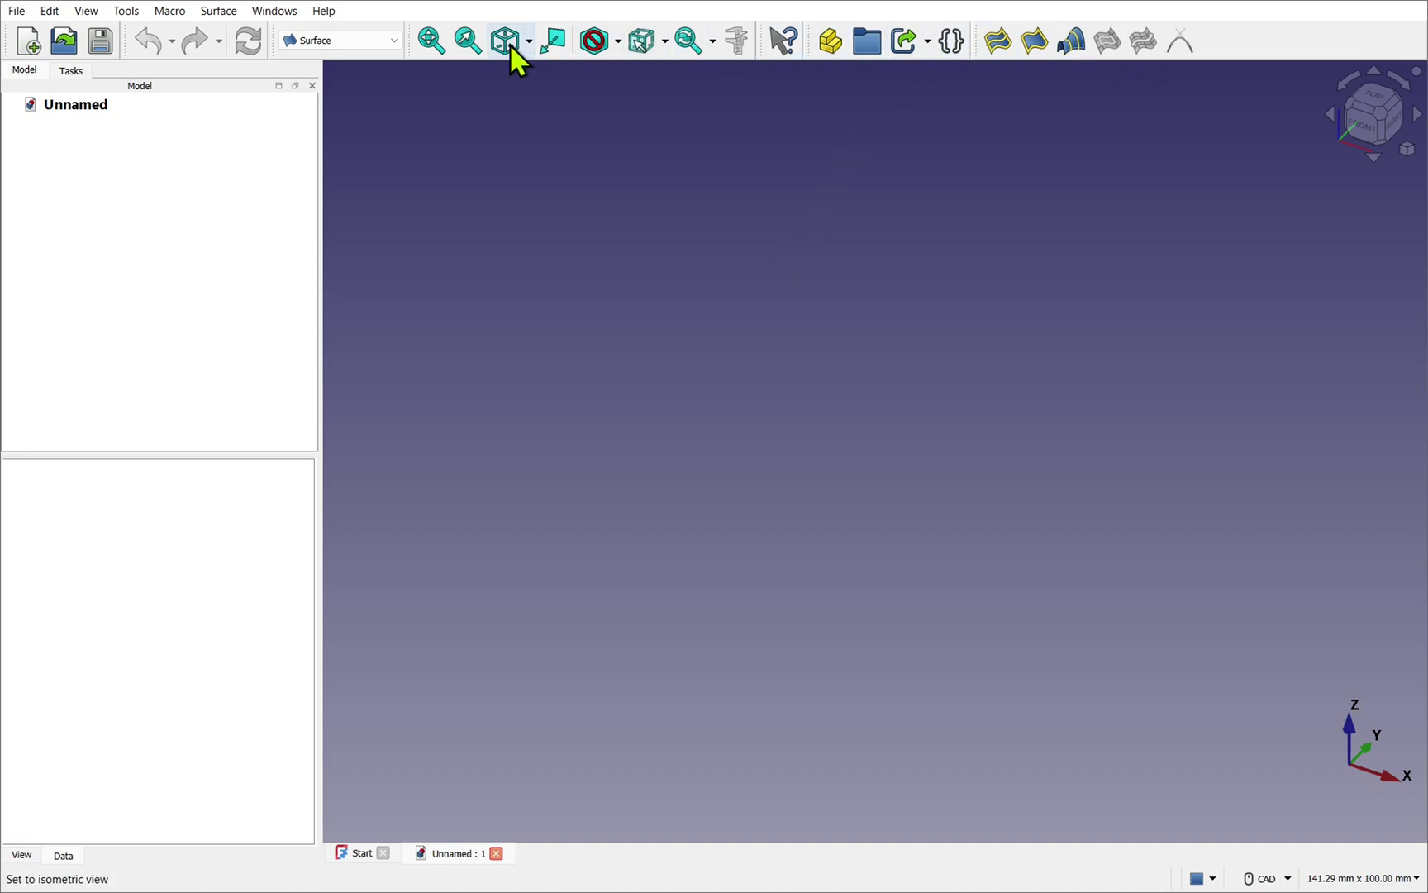
pyautogui.click(324, 39)
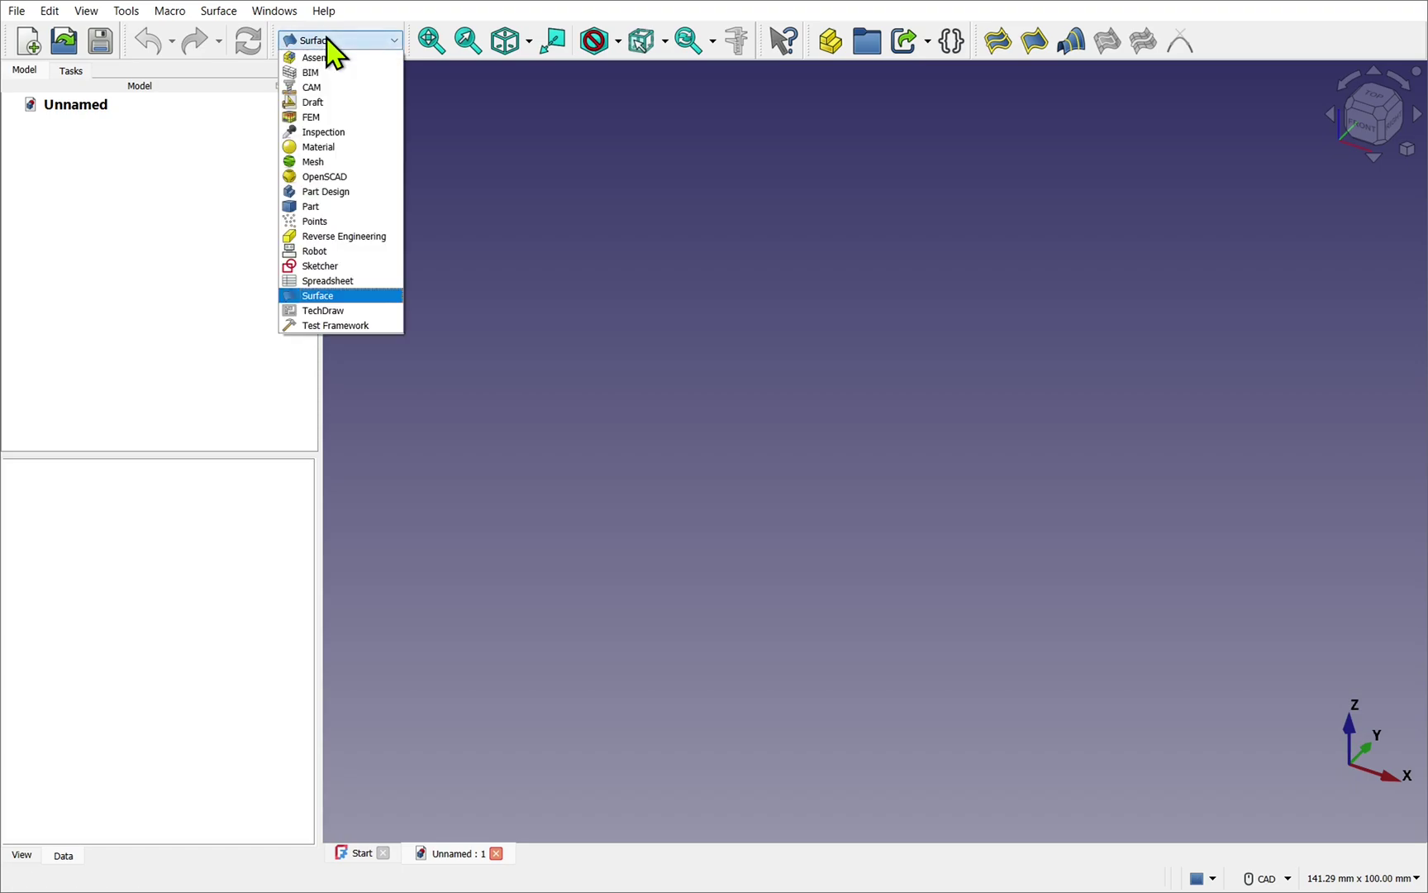
pyautogui.click(339, 206)
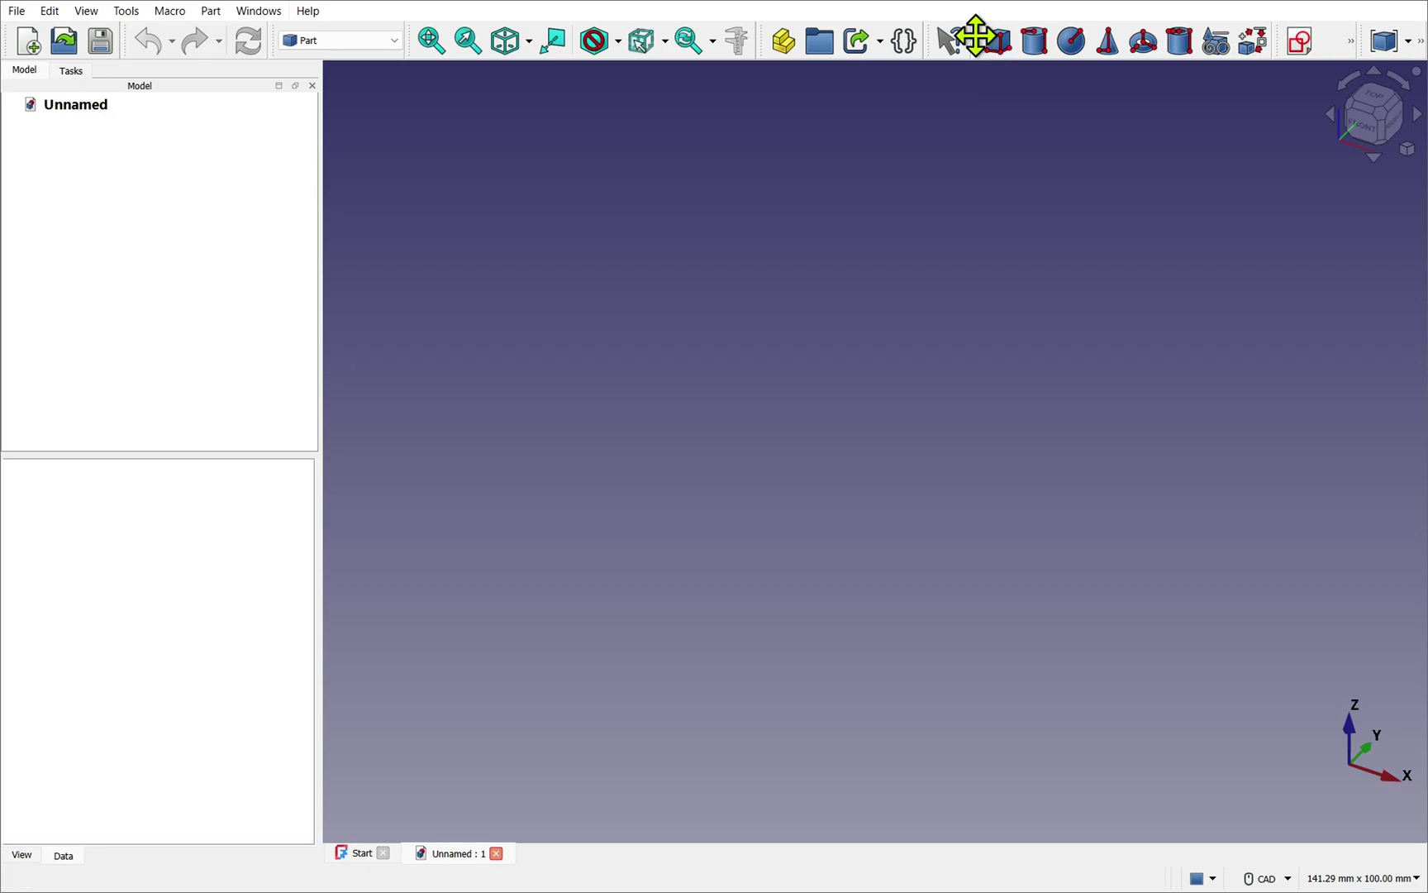
# - Drag the Part primitives, Part tools and Part boolean toolbars together onto a second row
pyautogui.moveTo(977, 37); pyautogui.dragTo(752, 85)
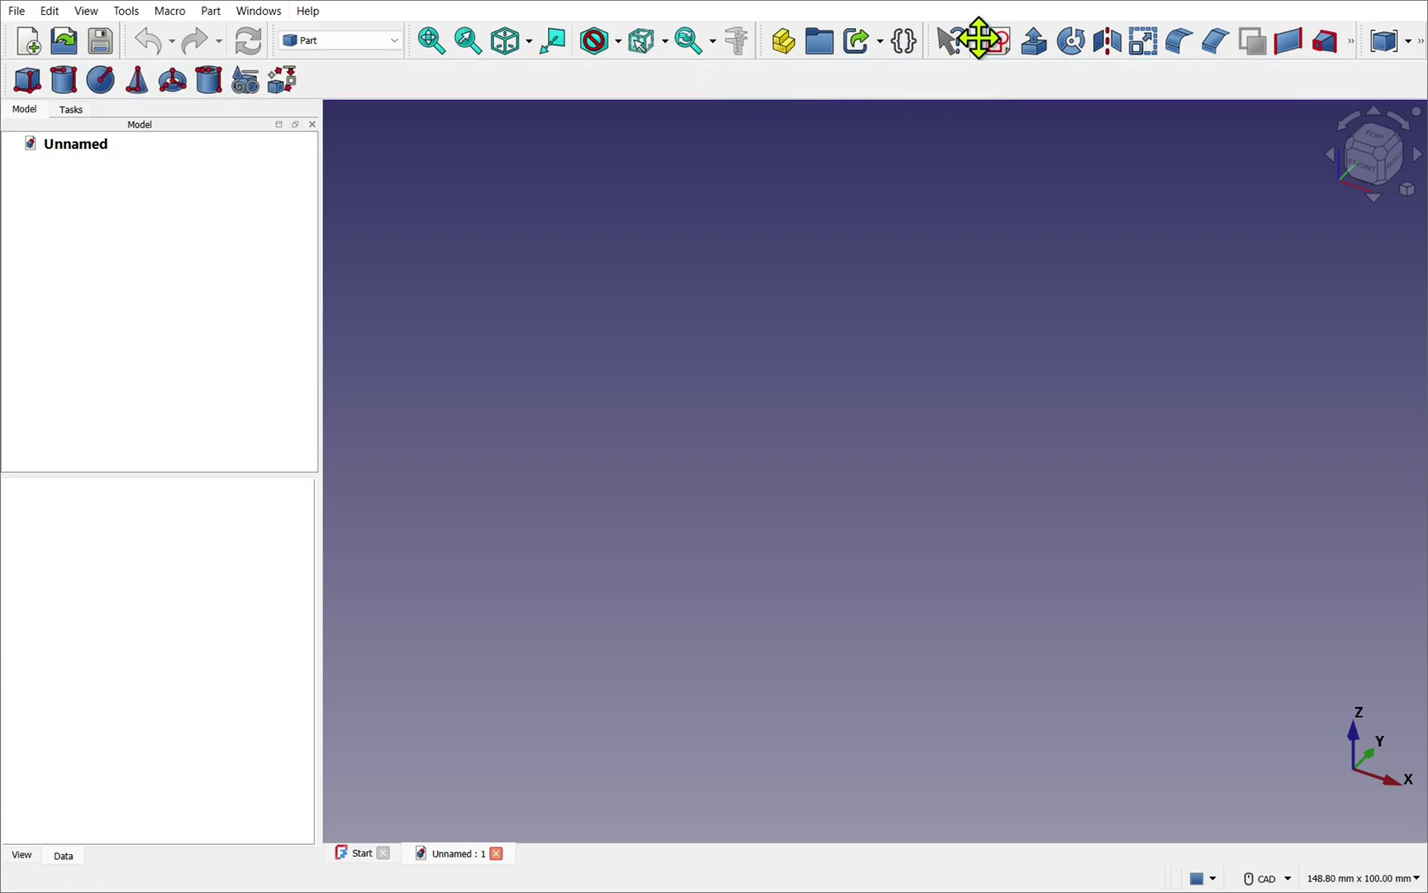
pyautogui.moveTo(979, 38); pyautogui.dragTo(971, 78)
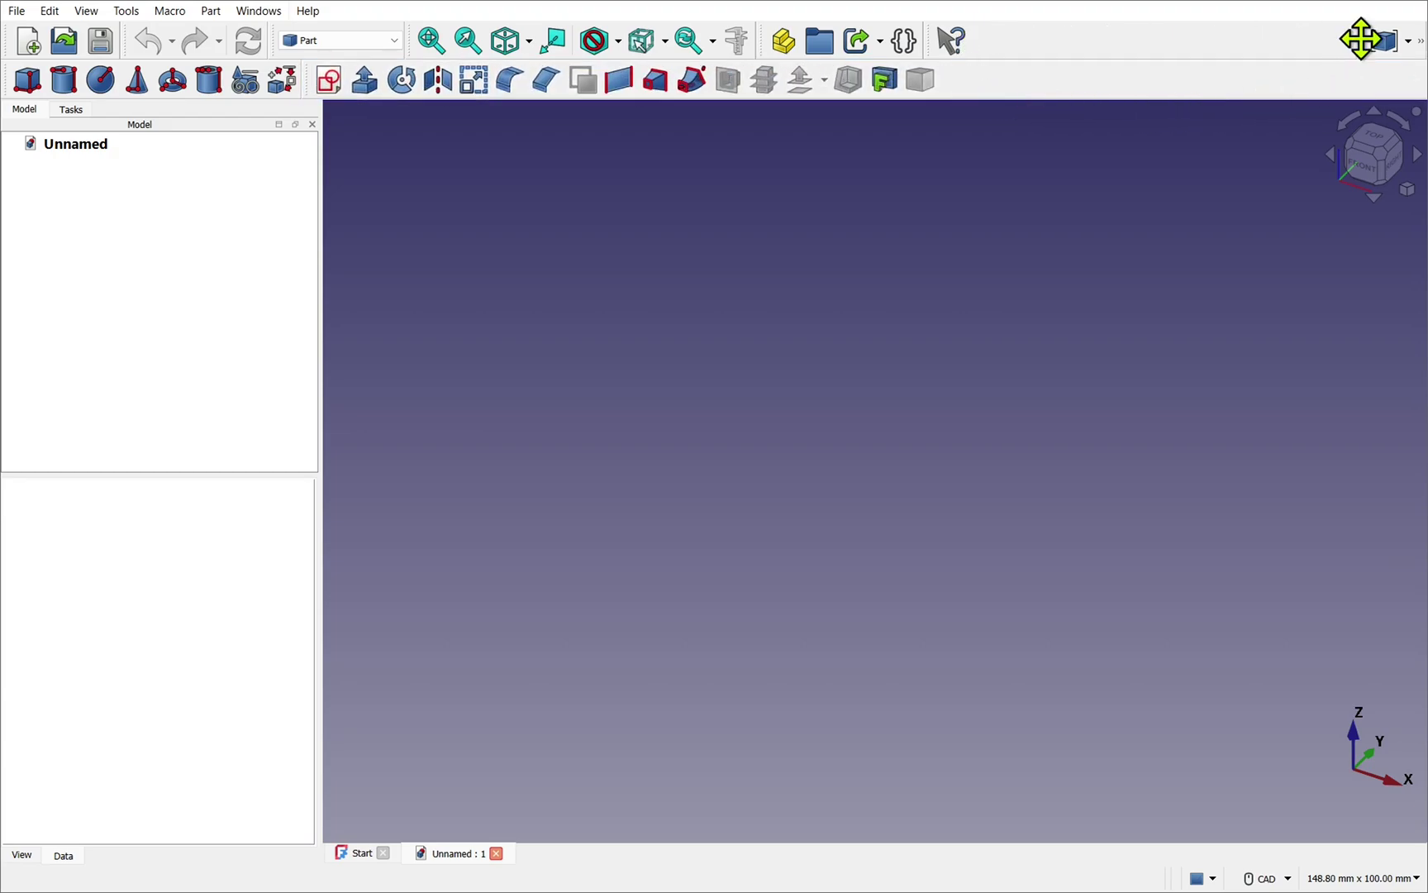
pyautogui.moveTo(1361, 39); pyautogui.dragTo(1240, 87)
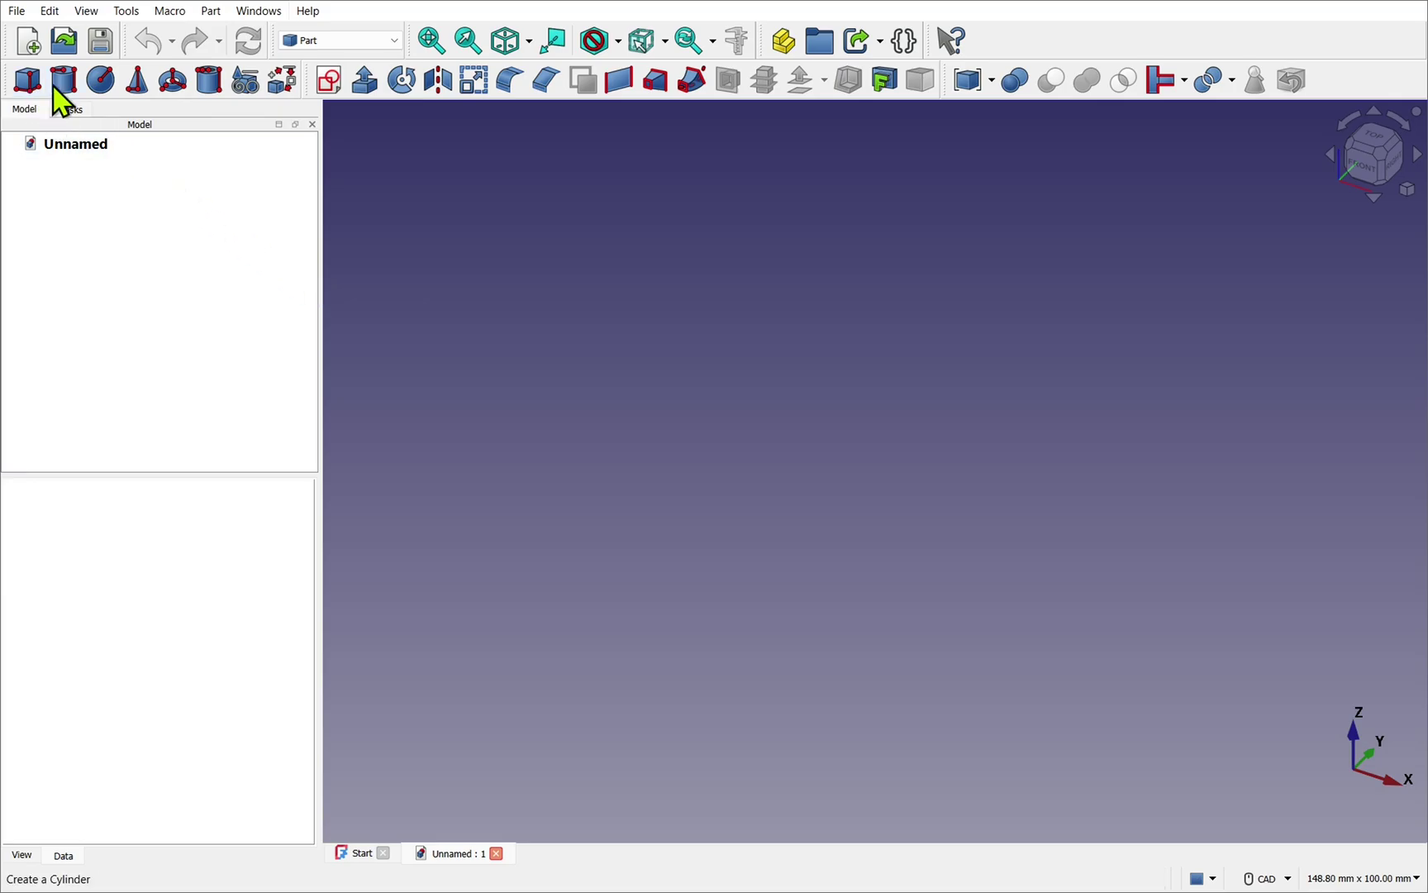
# - Add a Cube from Part > Primitives, then reopen and dismiss the Part menu
pyautogui.click(211, 11)
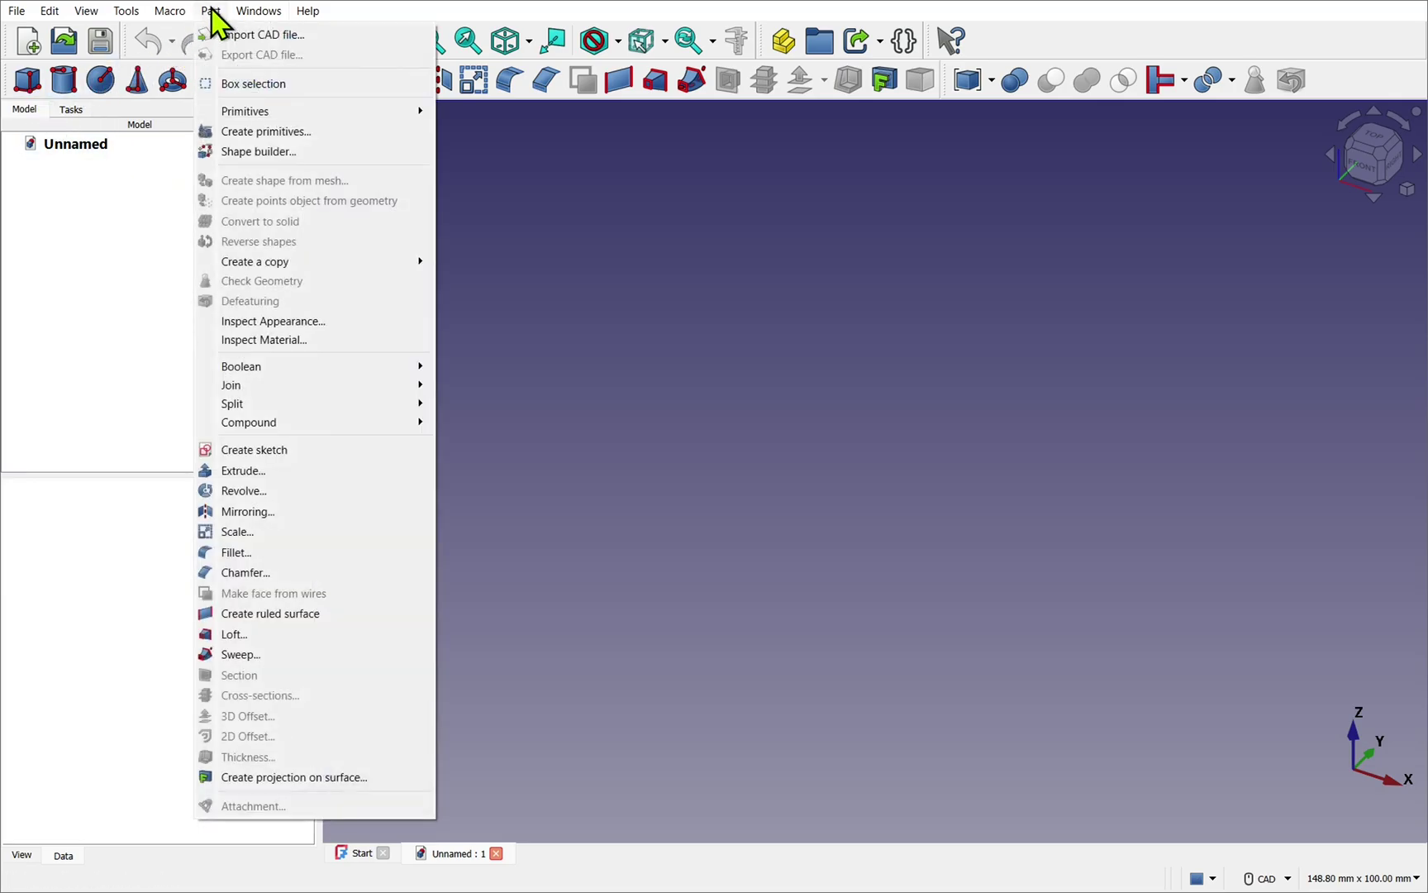
pyautogui.moveTo(245, 112)
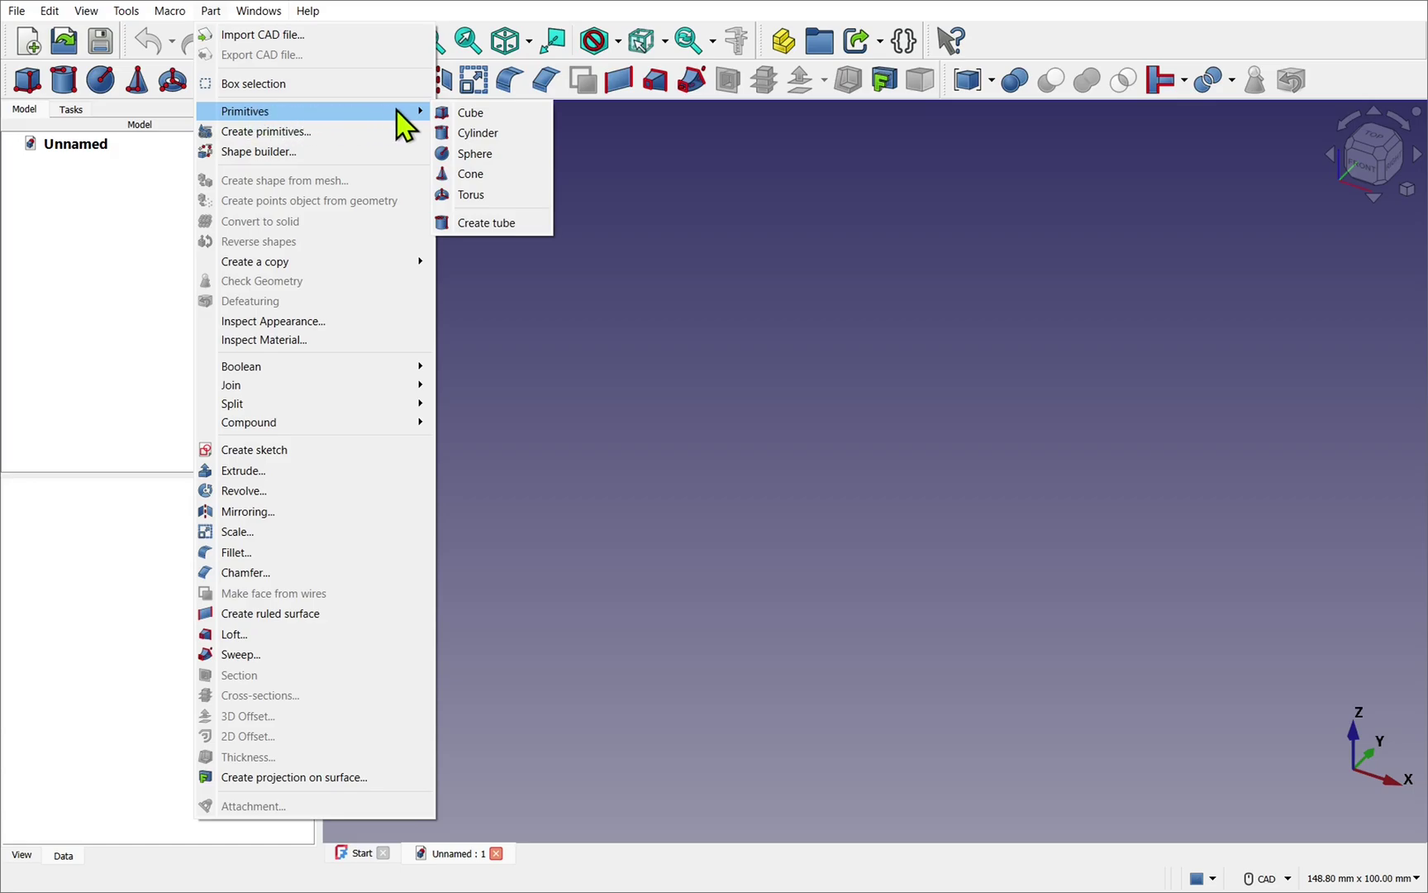
pyautogui.click(457, 115)
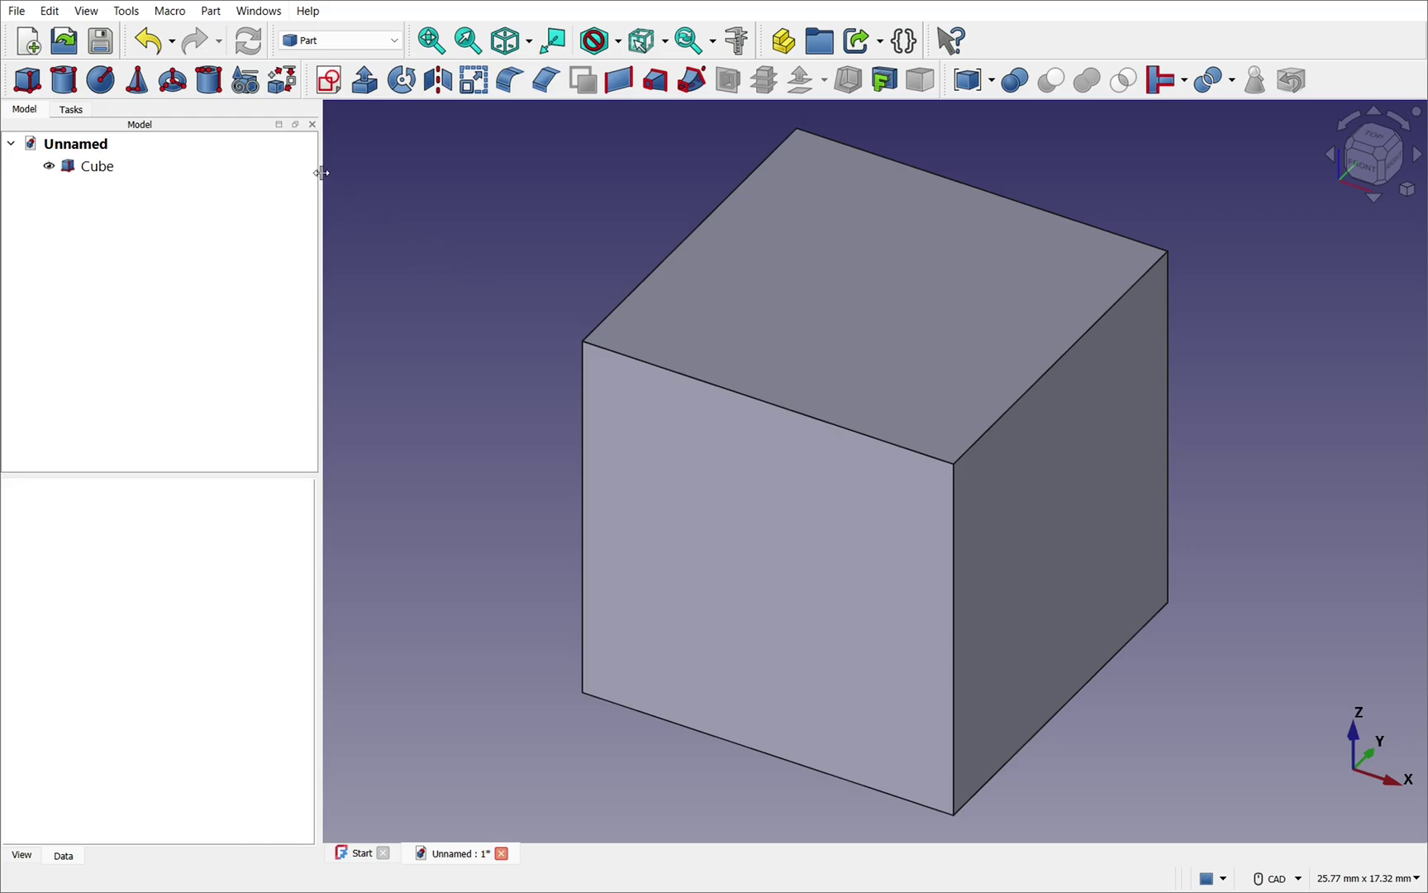
pyautogui.click(211, 12)
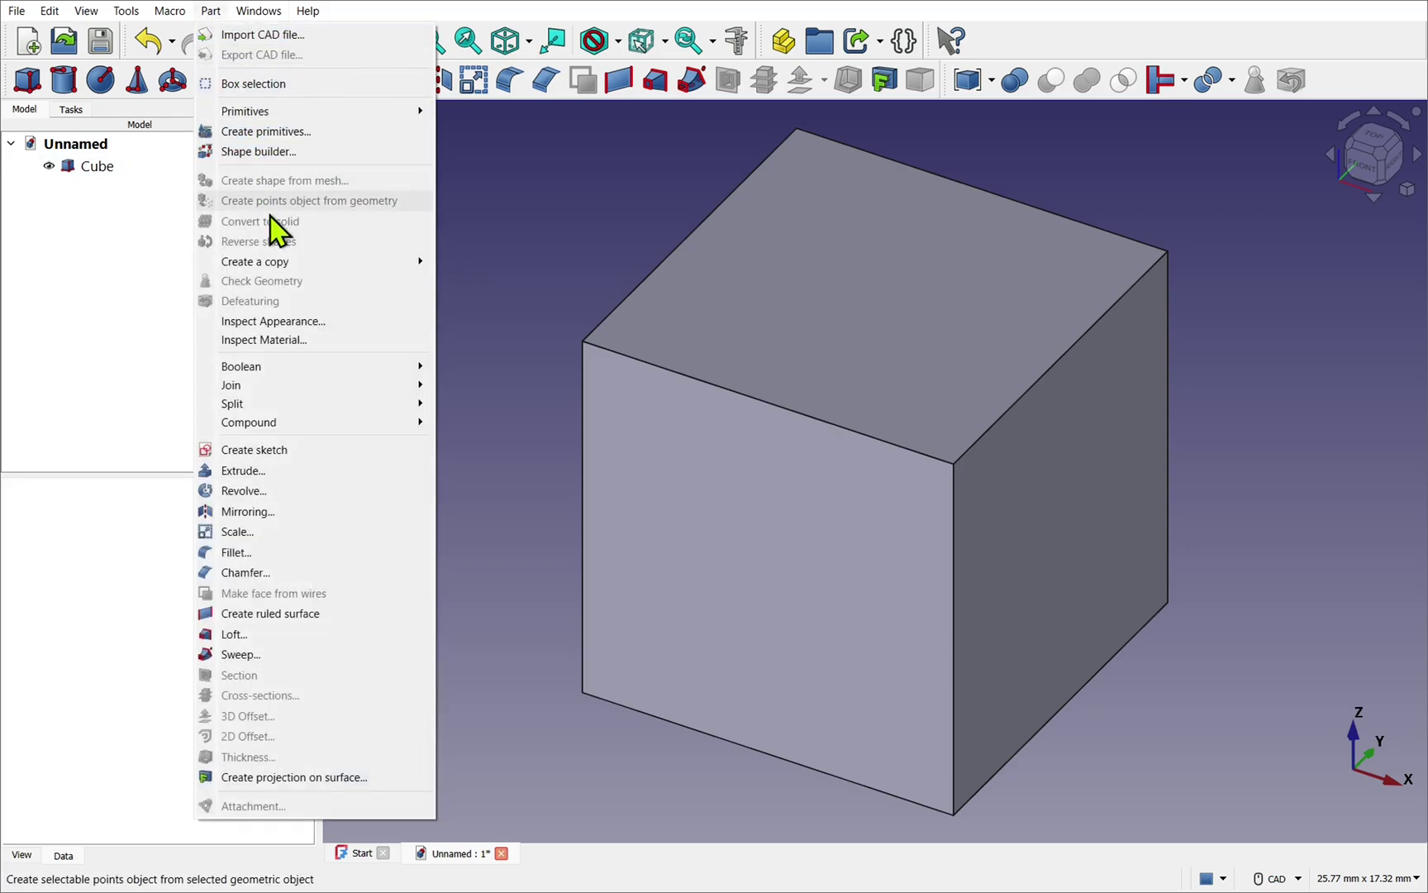
pyautogui.click(521, 254)
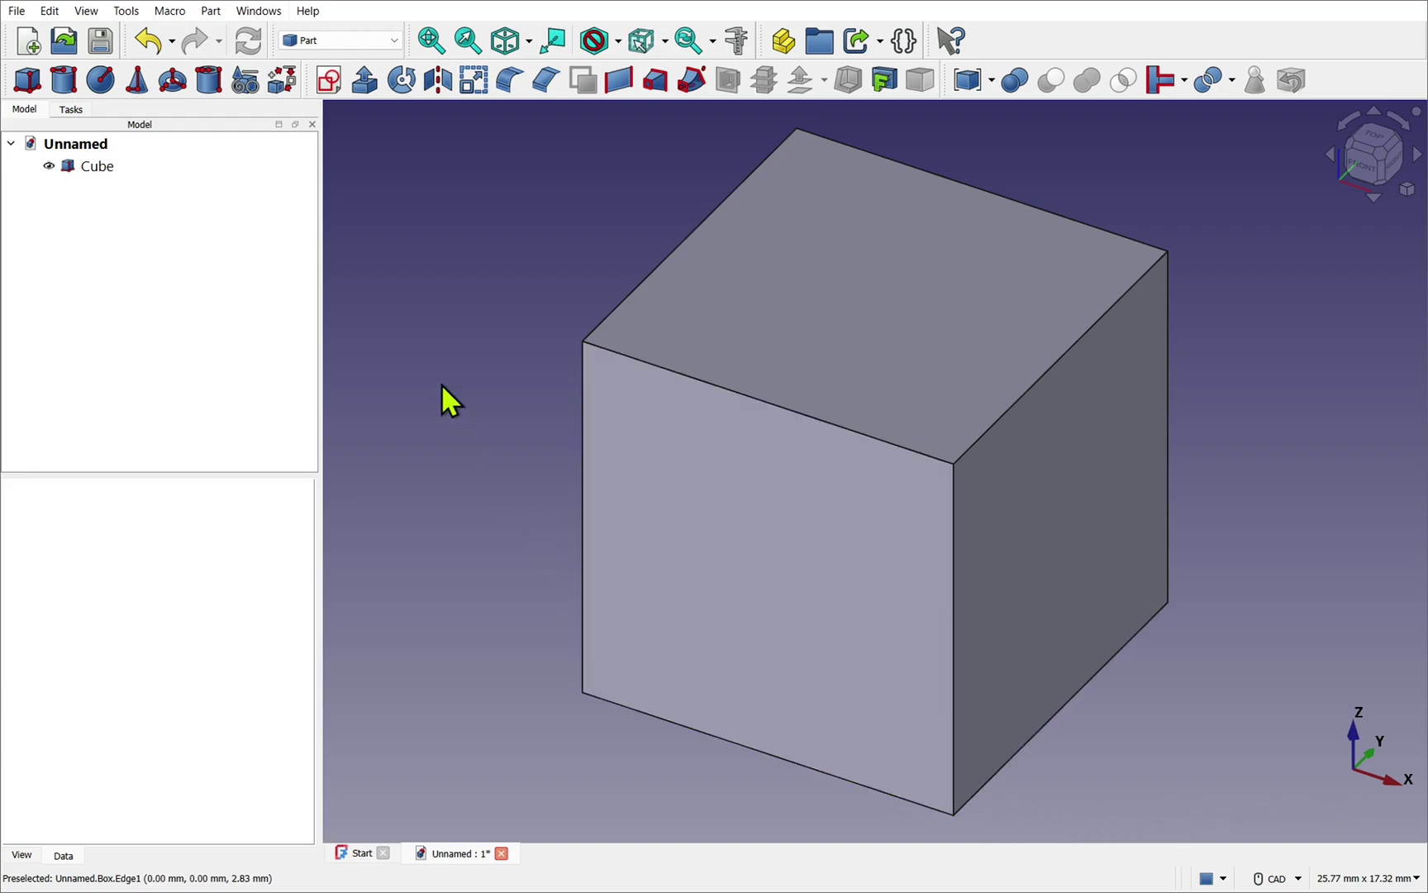
# - Turn on the axis cross and make the cube transparent from its context menu
pyautogui.click(83, 12)
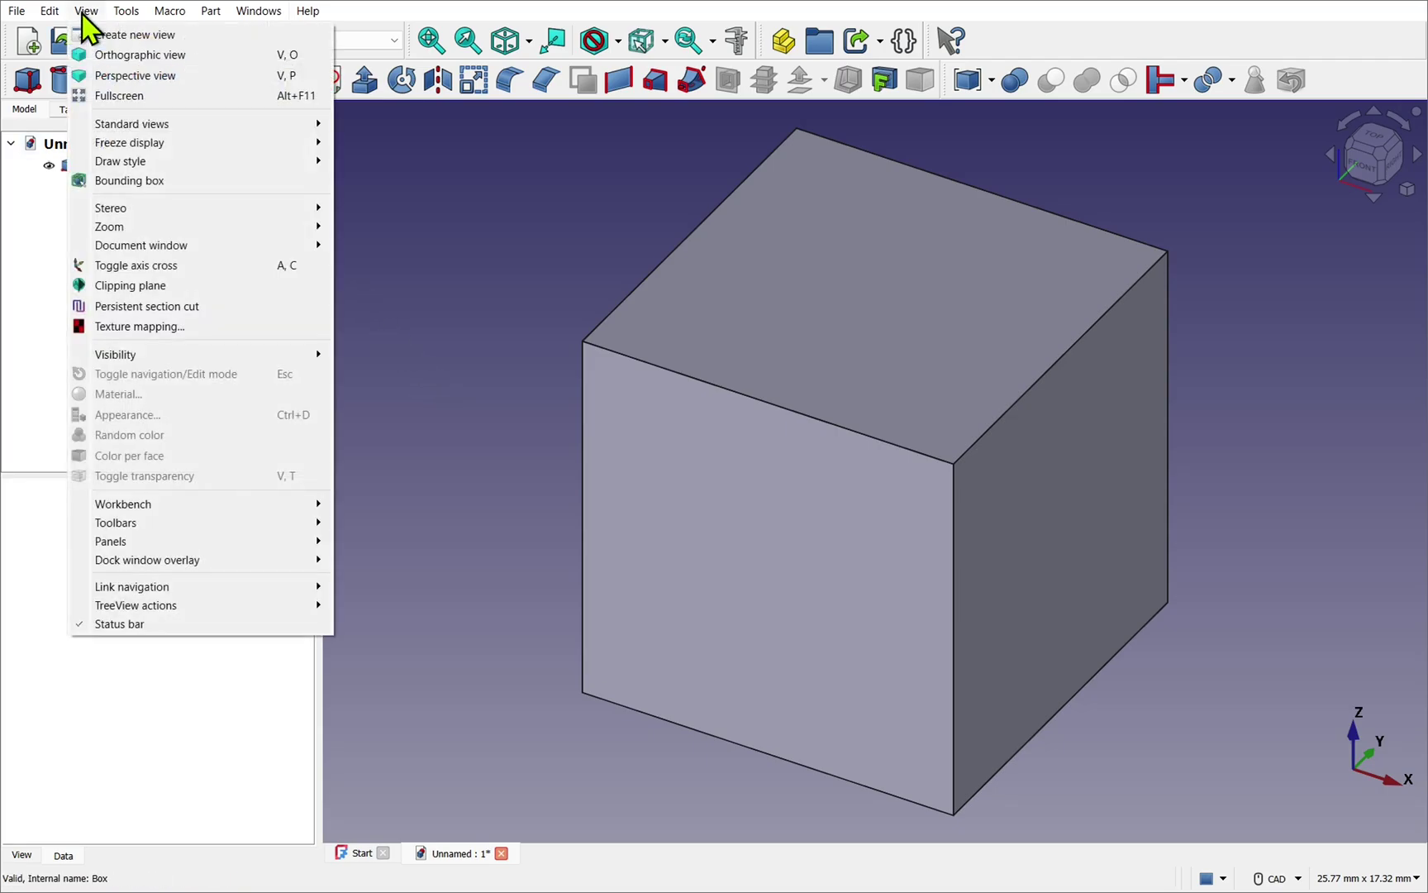
pyautogui.click(144, 266)
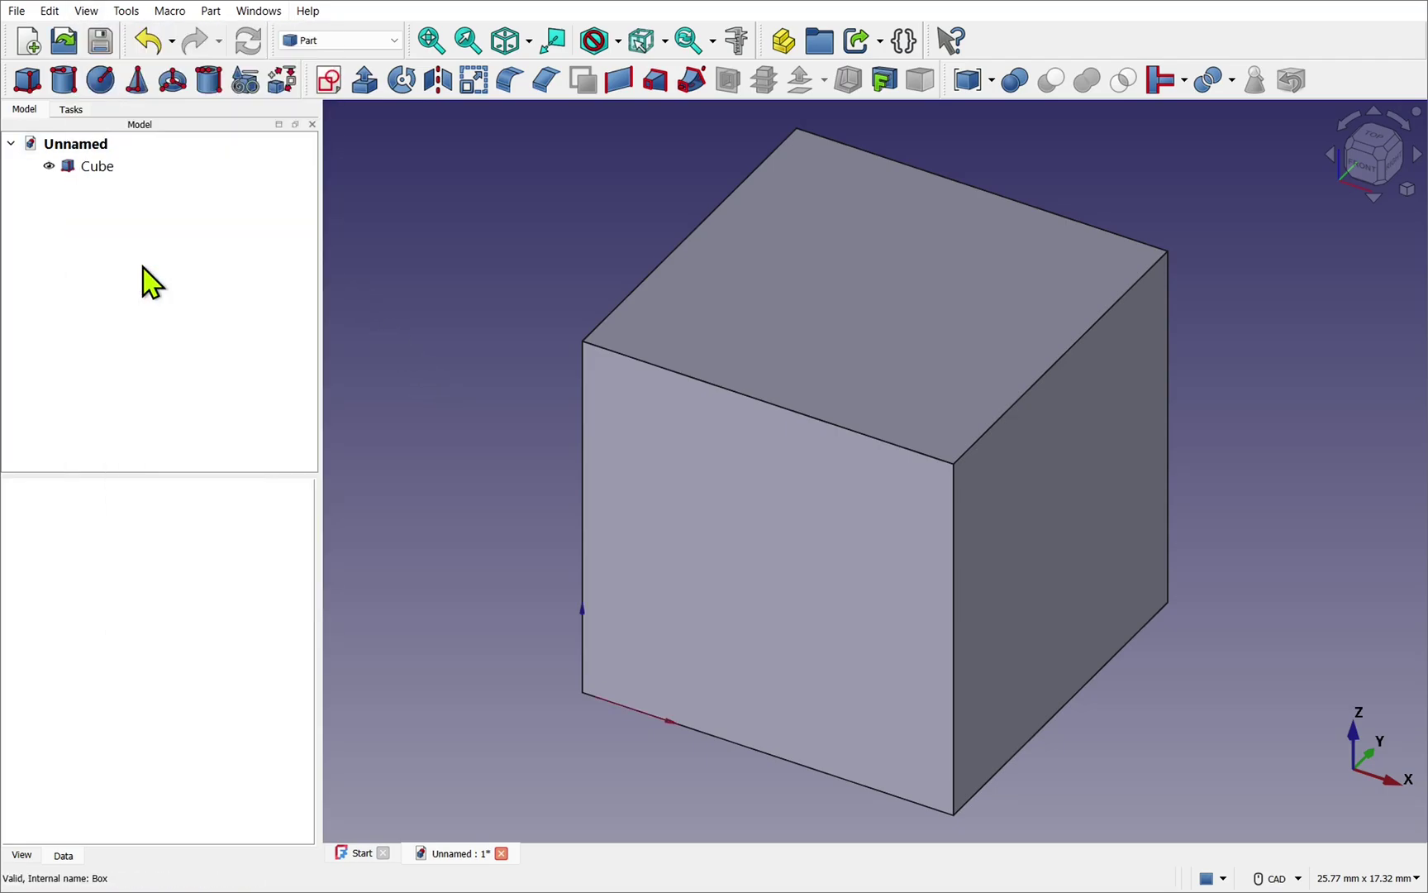
pyautogui.click(753, 509)
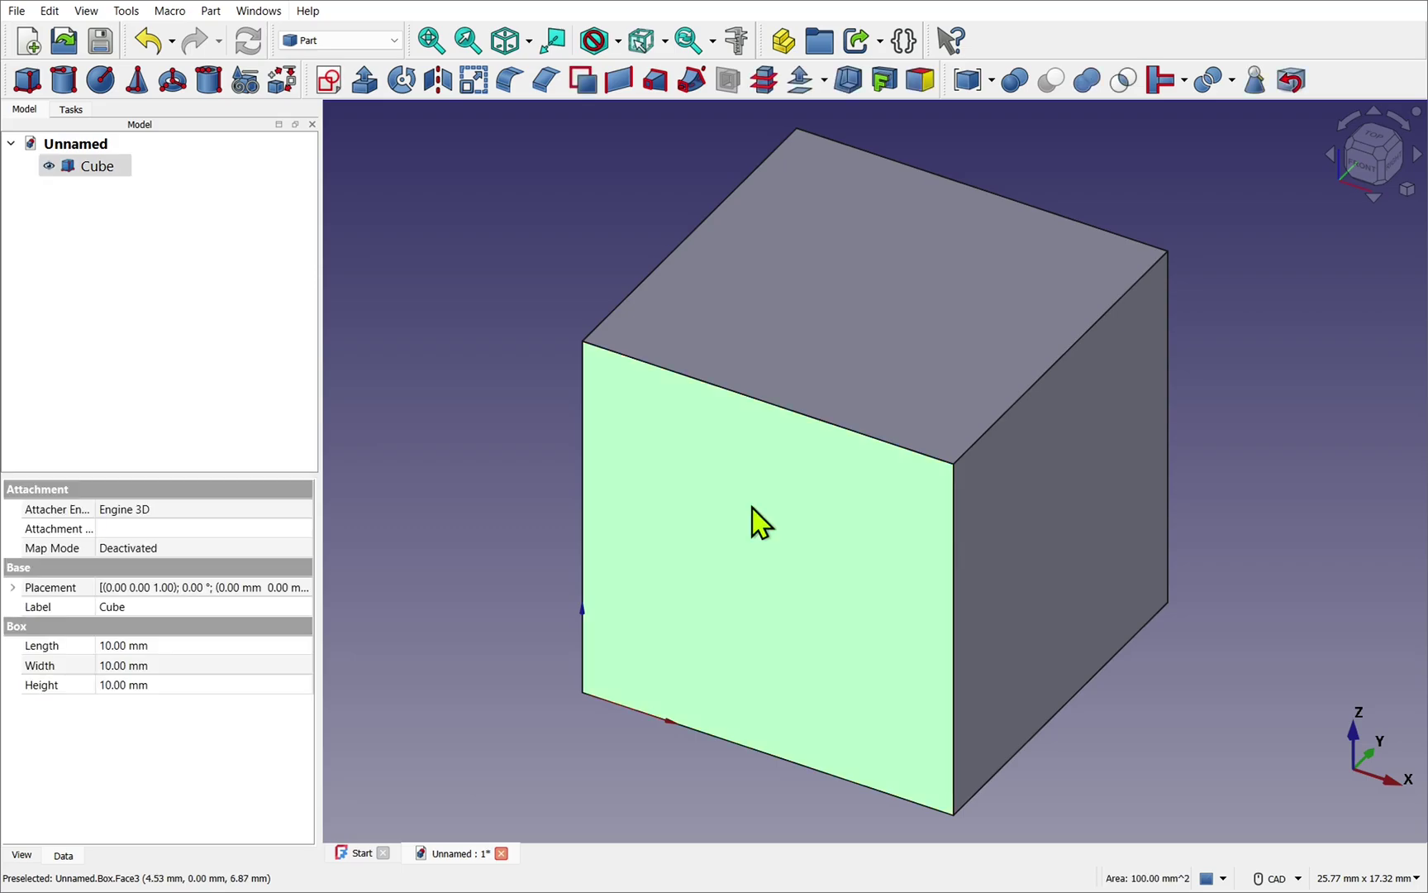
pyautogui.rightClick(752, 519)
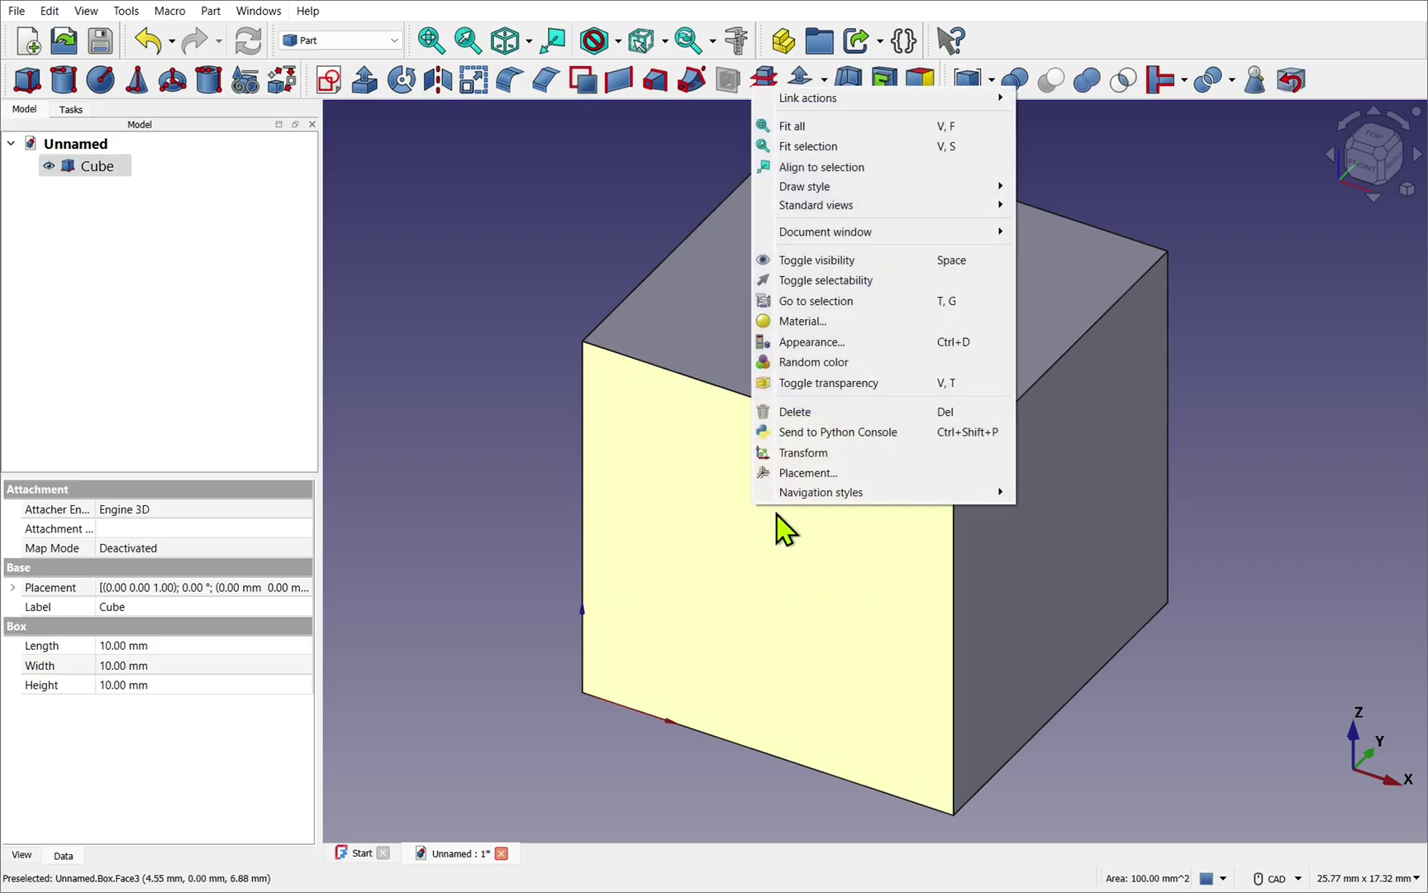
pyautogui.click(876, 385)
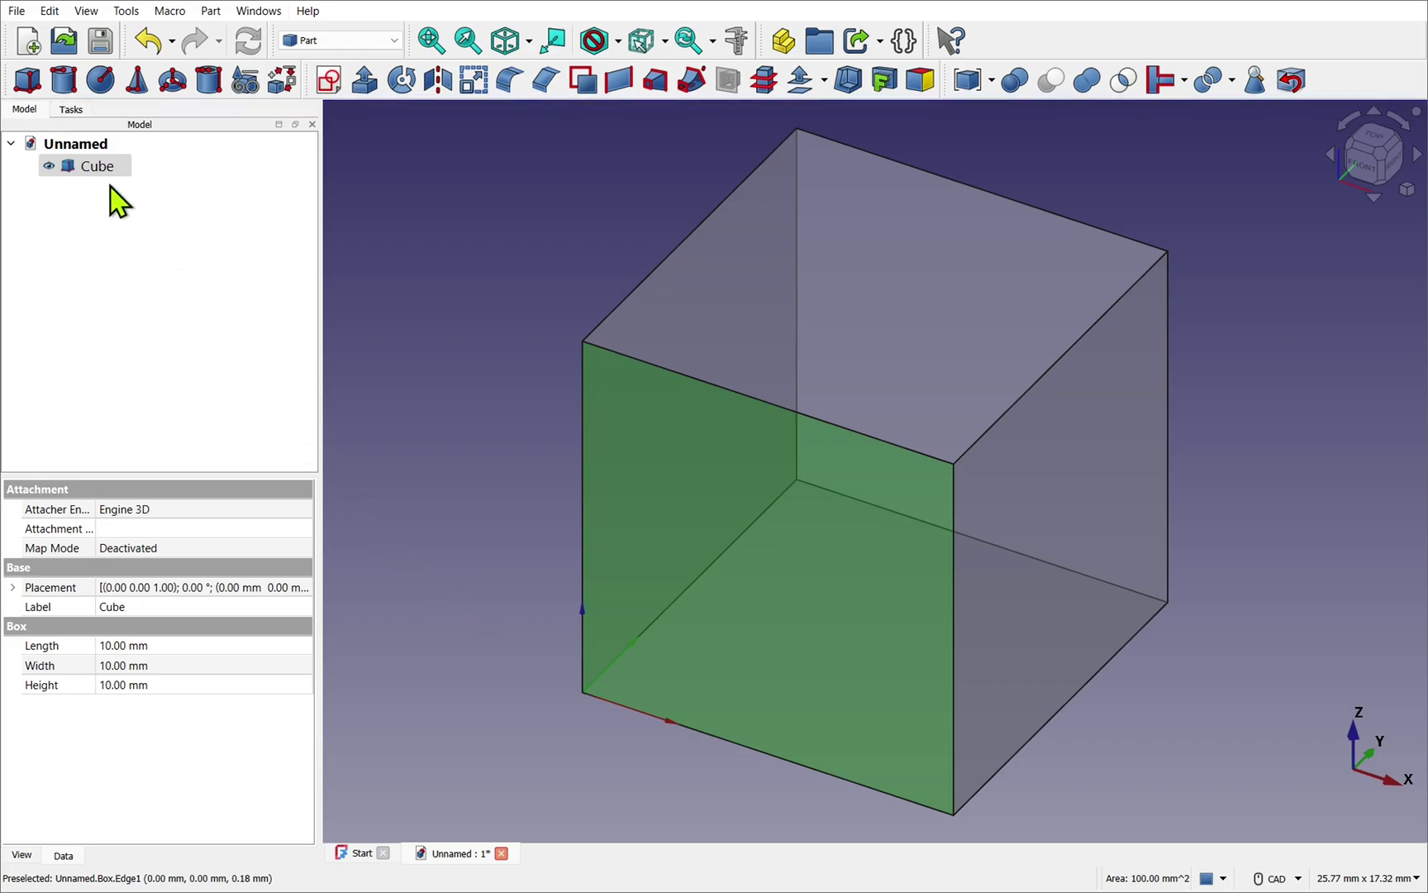
# - Transform the cube 3 mm along X and 3 mm along Y, then confirm with OK
pyautogui.click(97, 166)
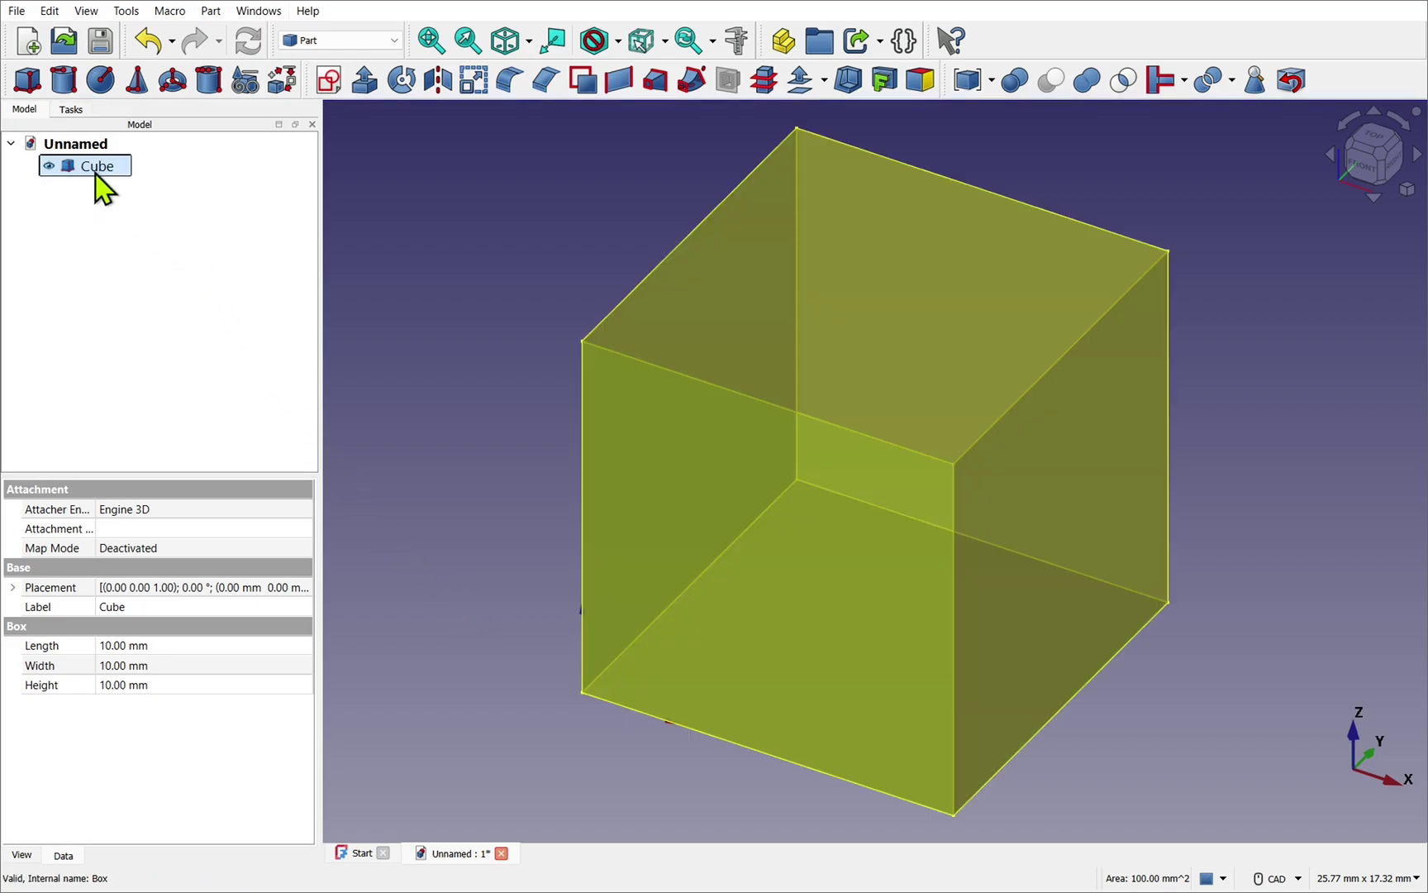
pyautogui.rightClick(97, 187)
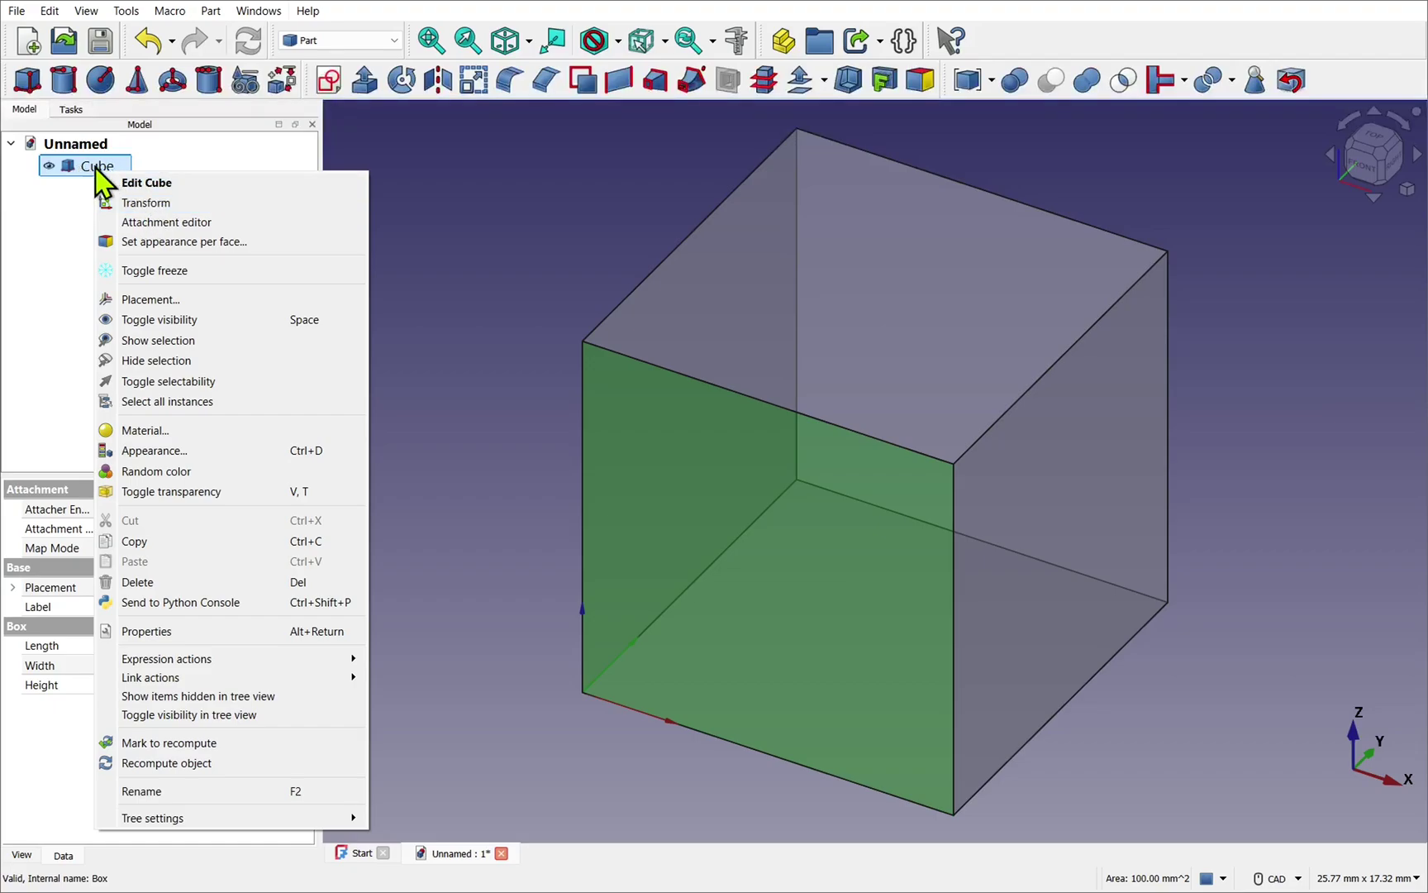
pyautogui.click(49, 236)
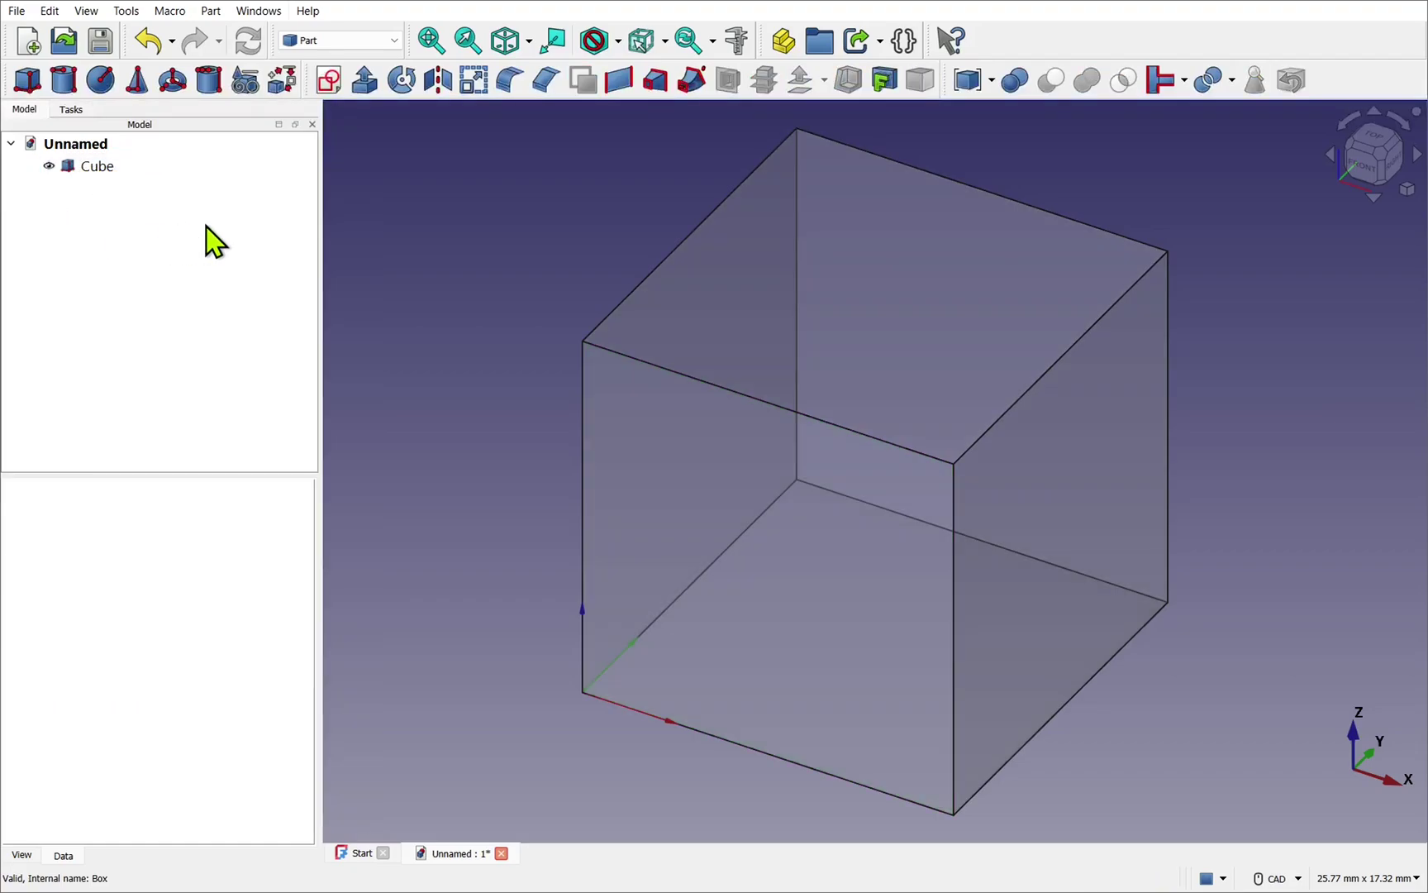
pyautogui.click(840, 491)
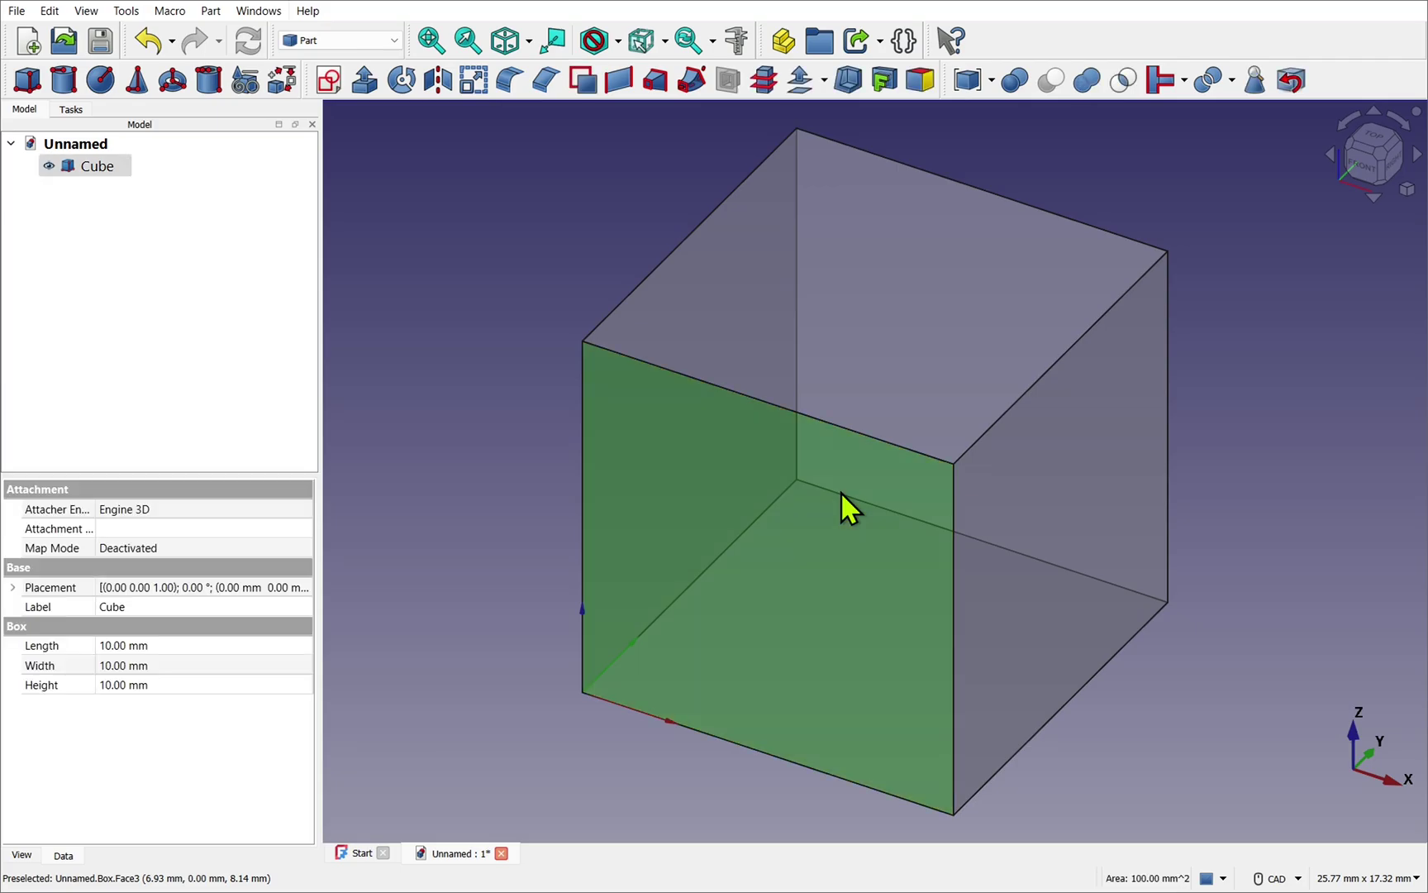
pyautogui.rightClick(841, 491)
pyautogui.click(891, 438)
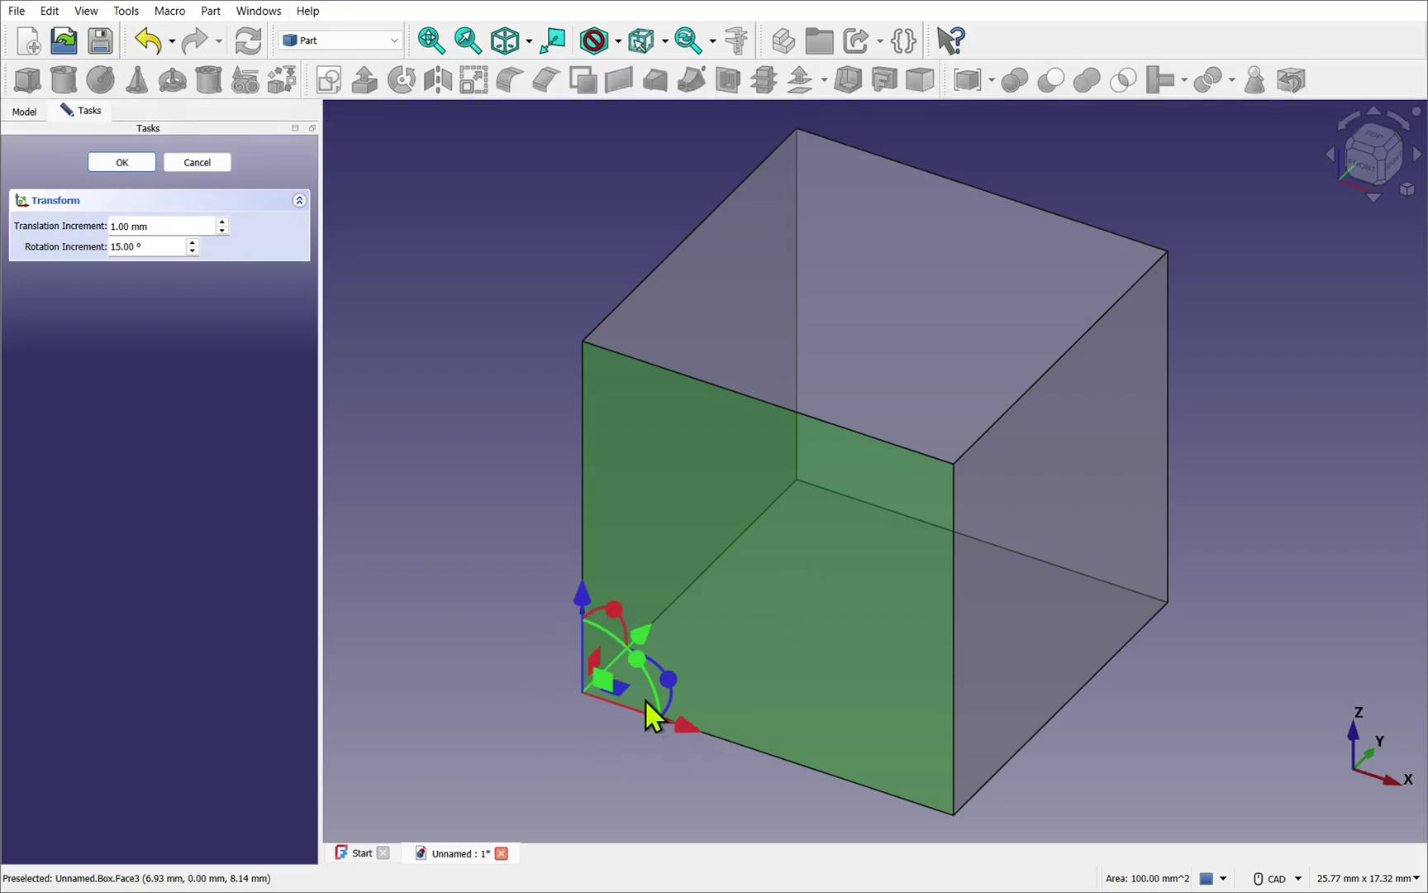
pyautogui.moveTo(690, 729); pyautogui.dragTo(800, 765)
pyautogui.moveTo(756, 673); pyautogui.dragTo(829, 624)
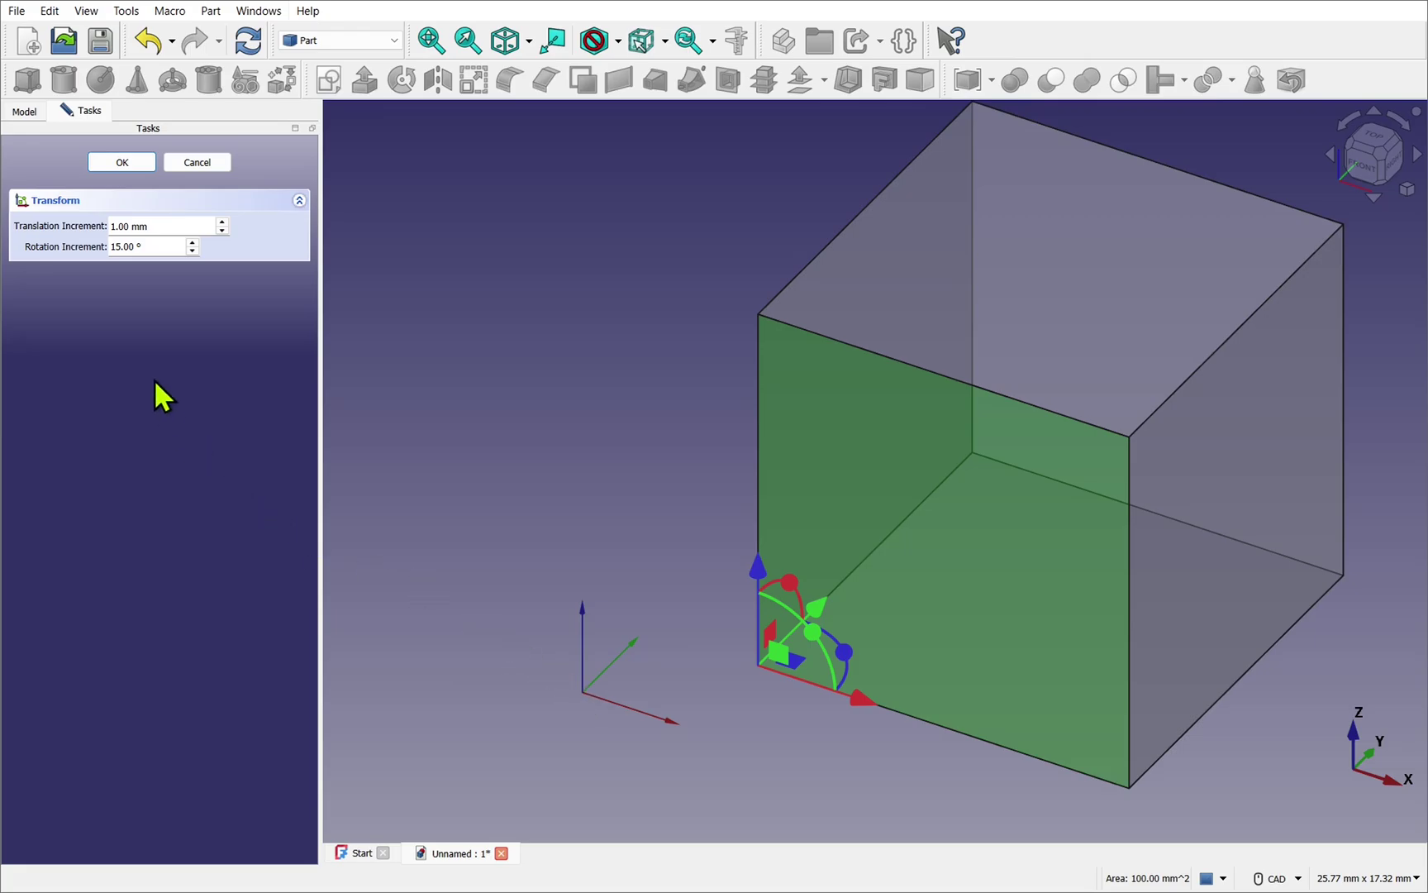
pyautogui.click(127, 164)
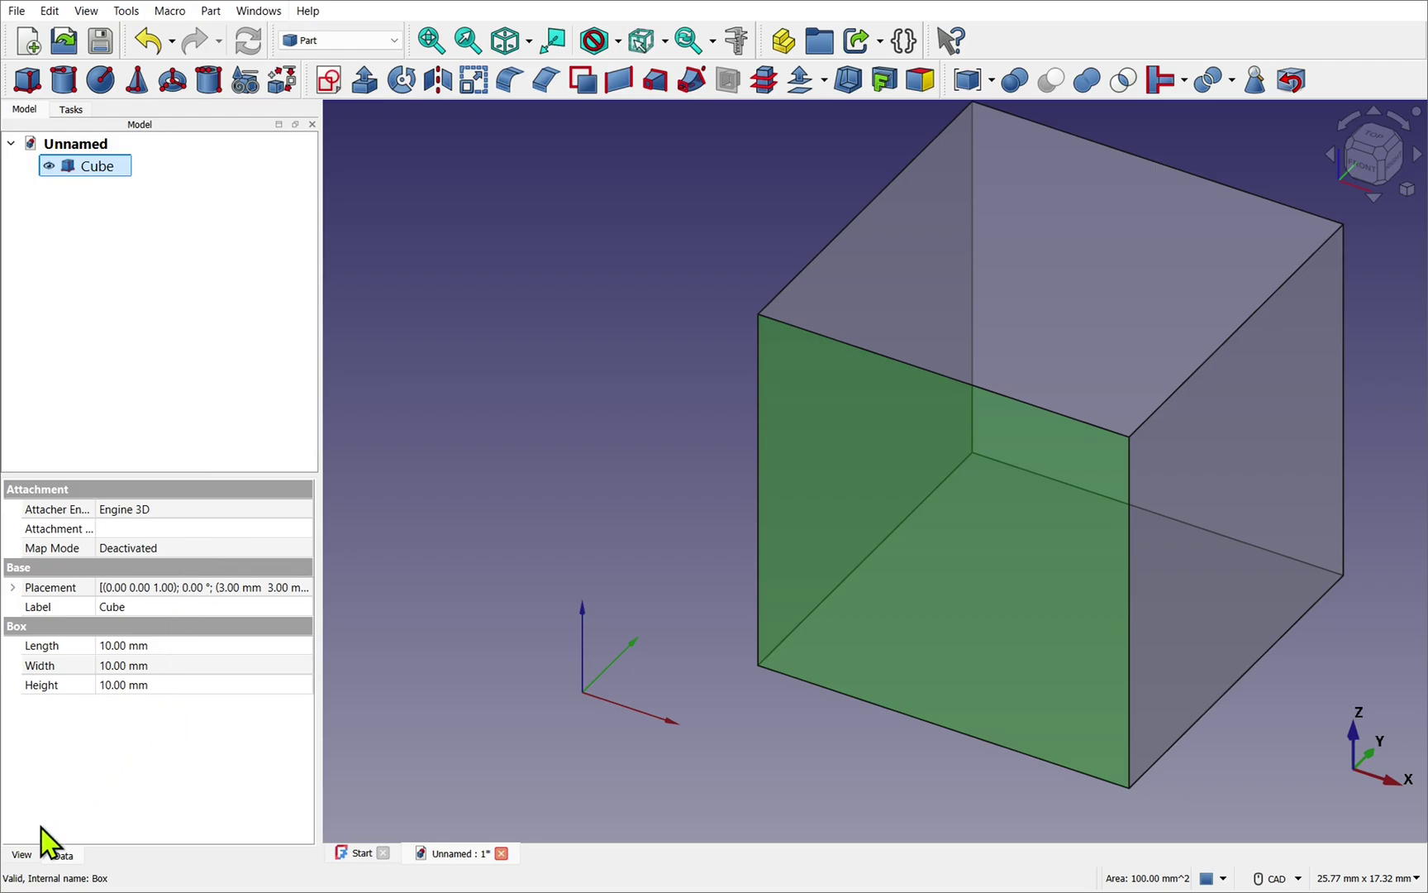
# - Turn off the cube's transparency, then expand Placement in the Data tab
pyautogui.click(21, 856)
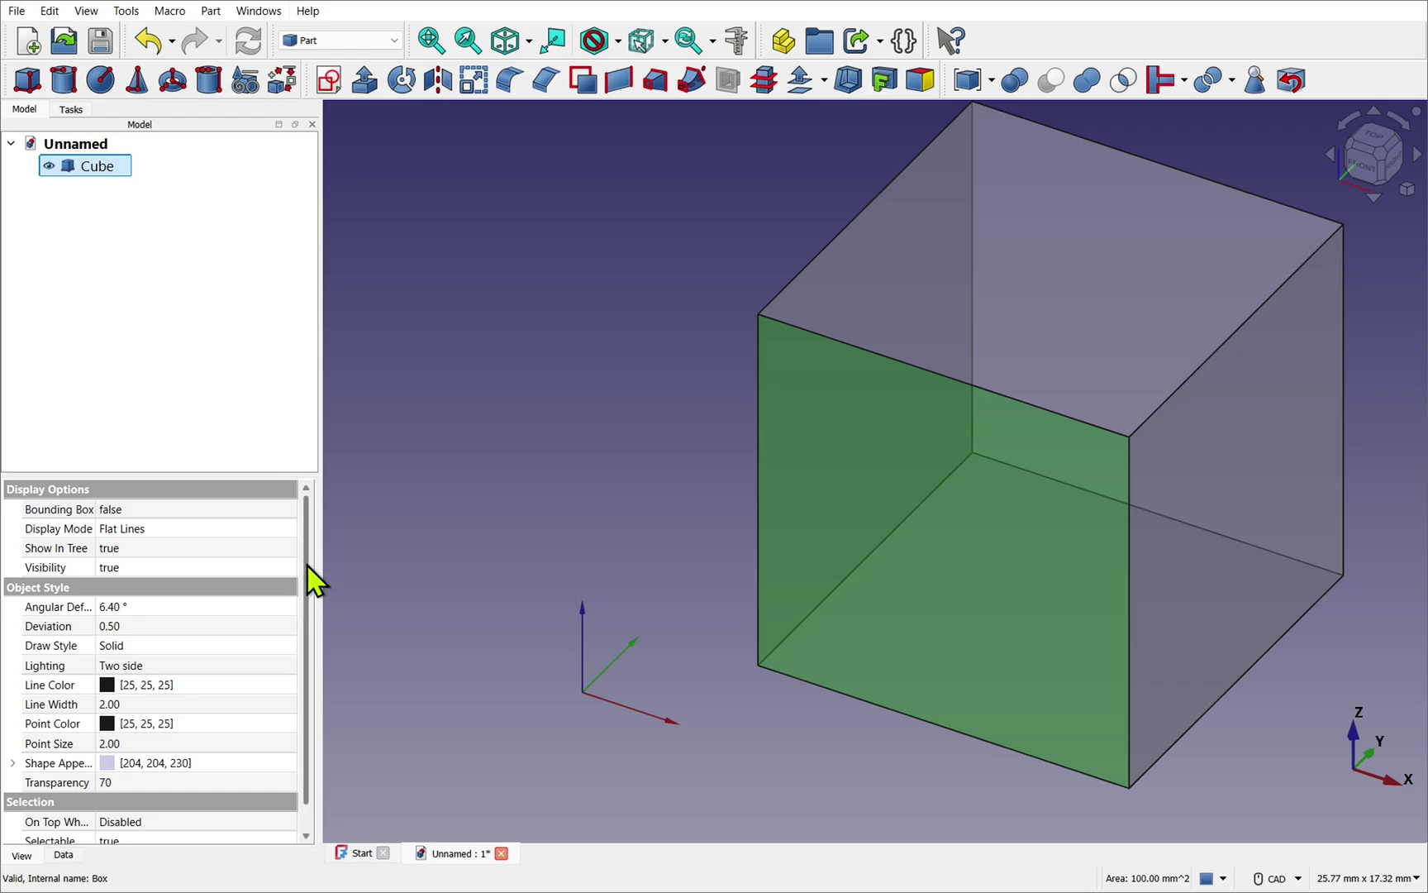
pyautogui.moveTo(309, 571); pyautogui.dragTo(305, 599)
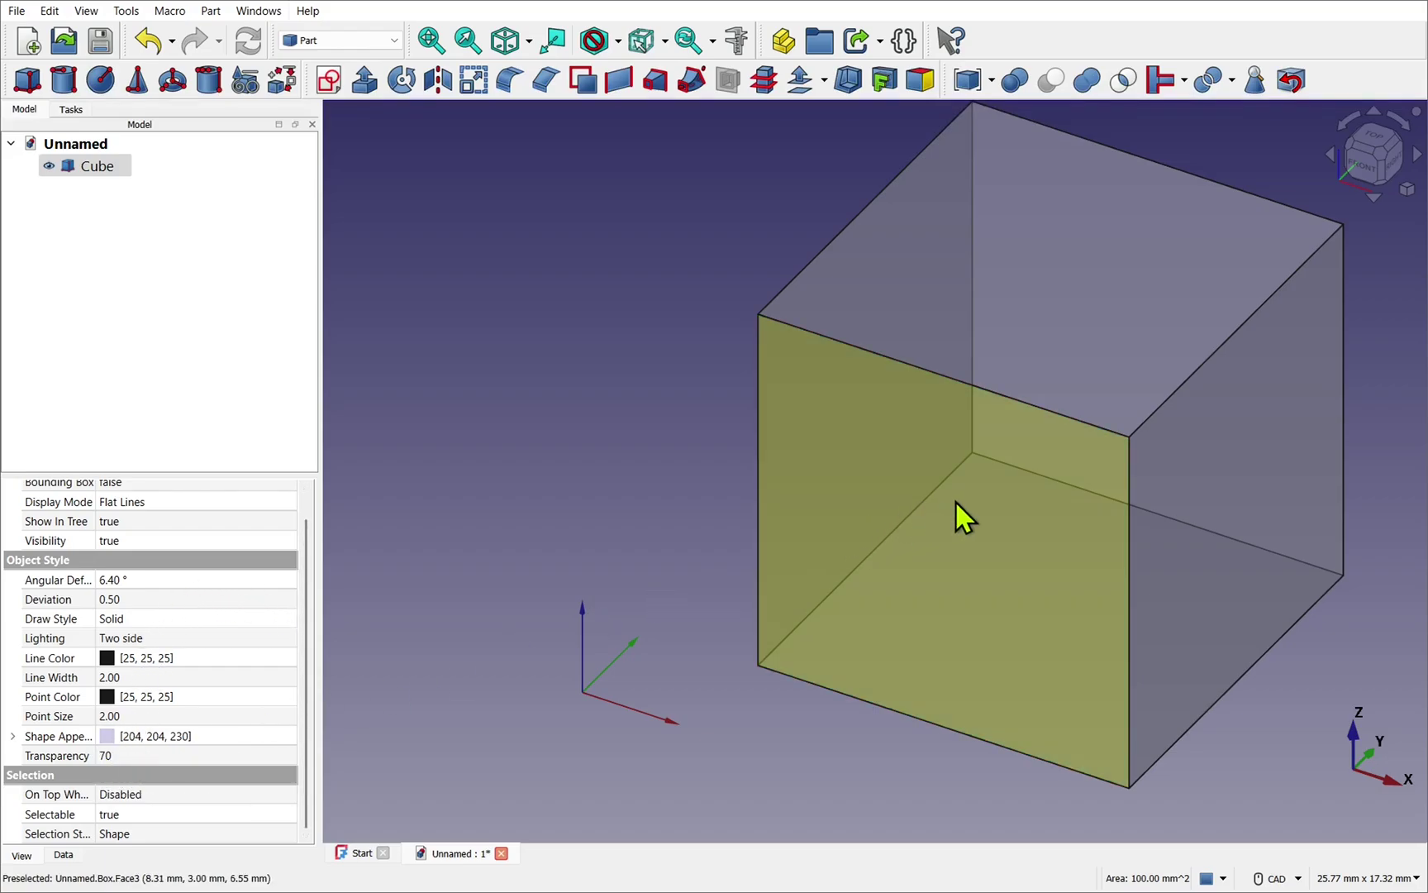
pyautogui.click(955, 500)
pyautogui.rightClick(956, 500)
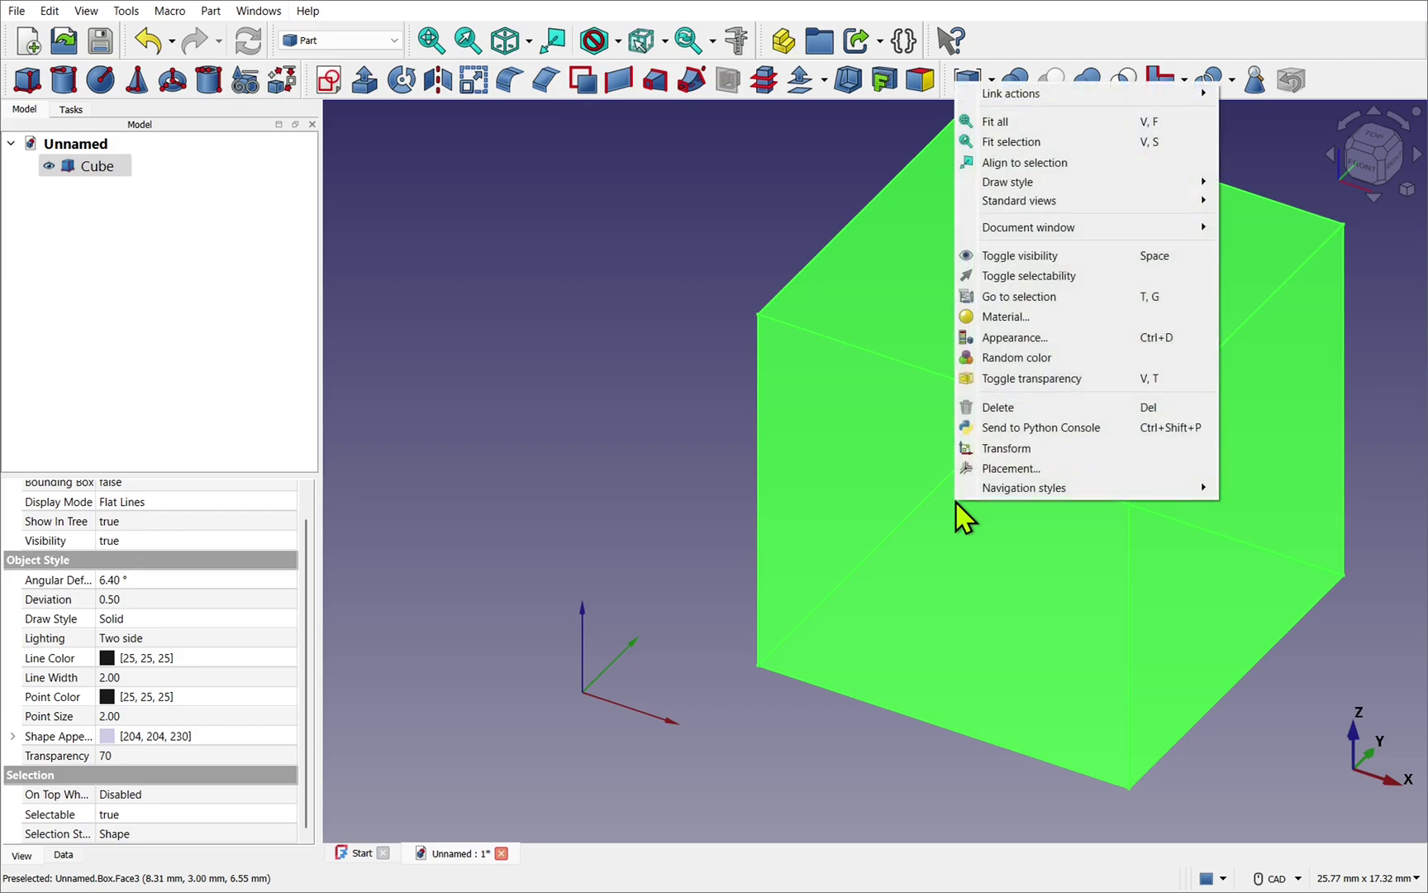
pyautogui.click(1010, 386)
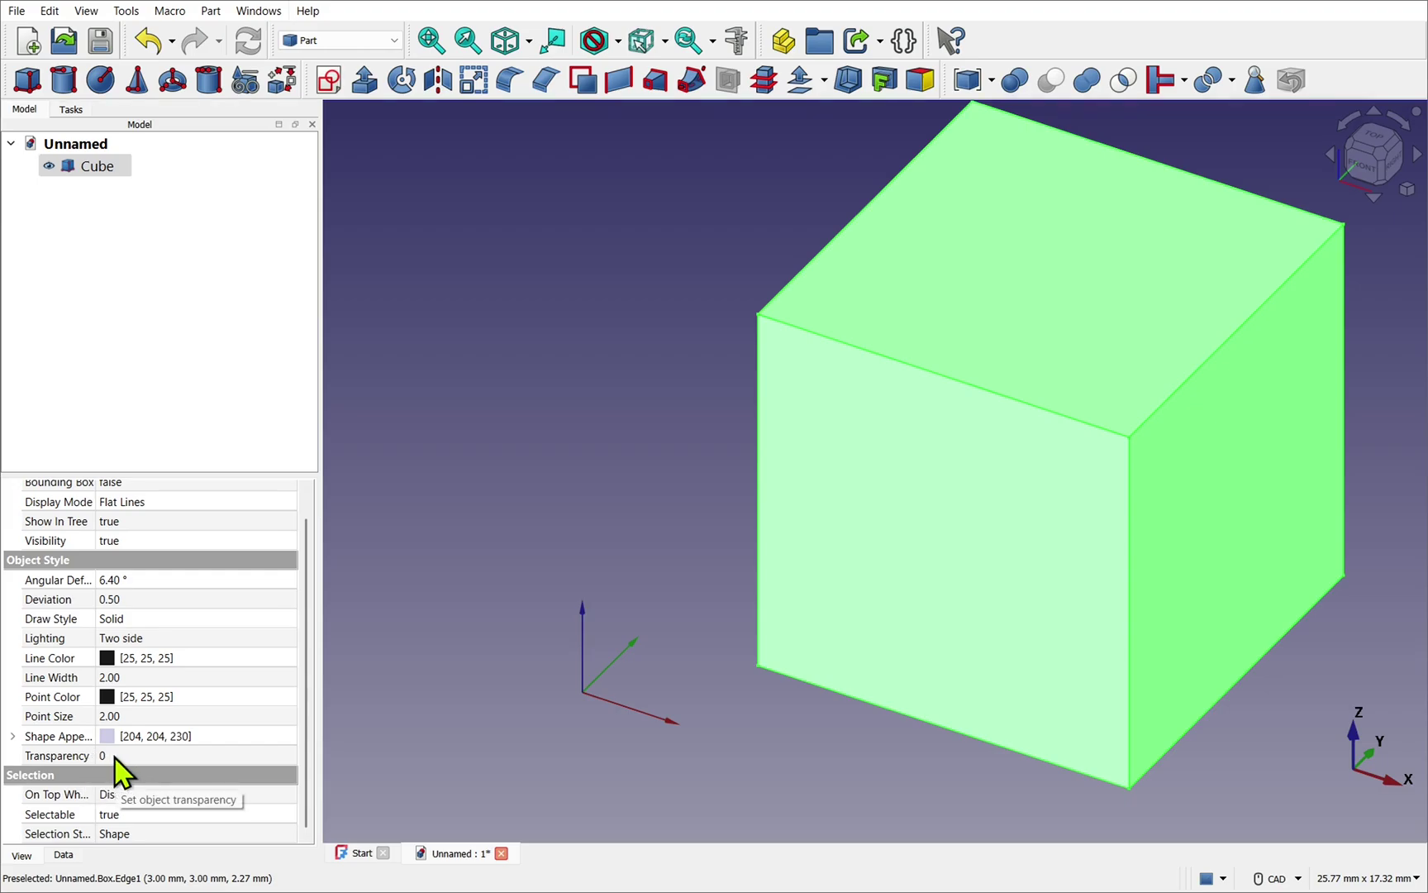
pyautogui.click(65, 857)
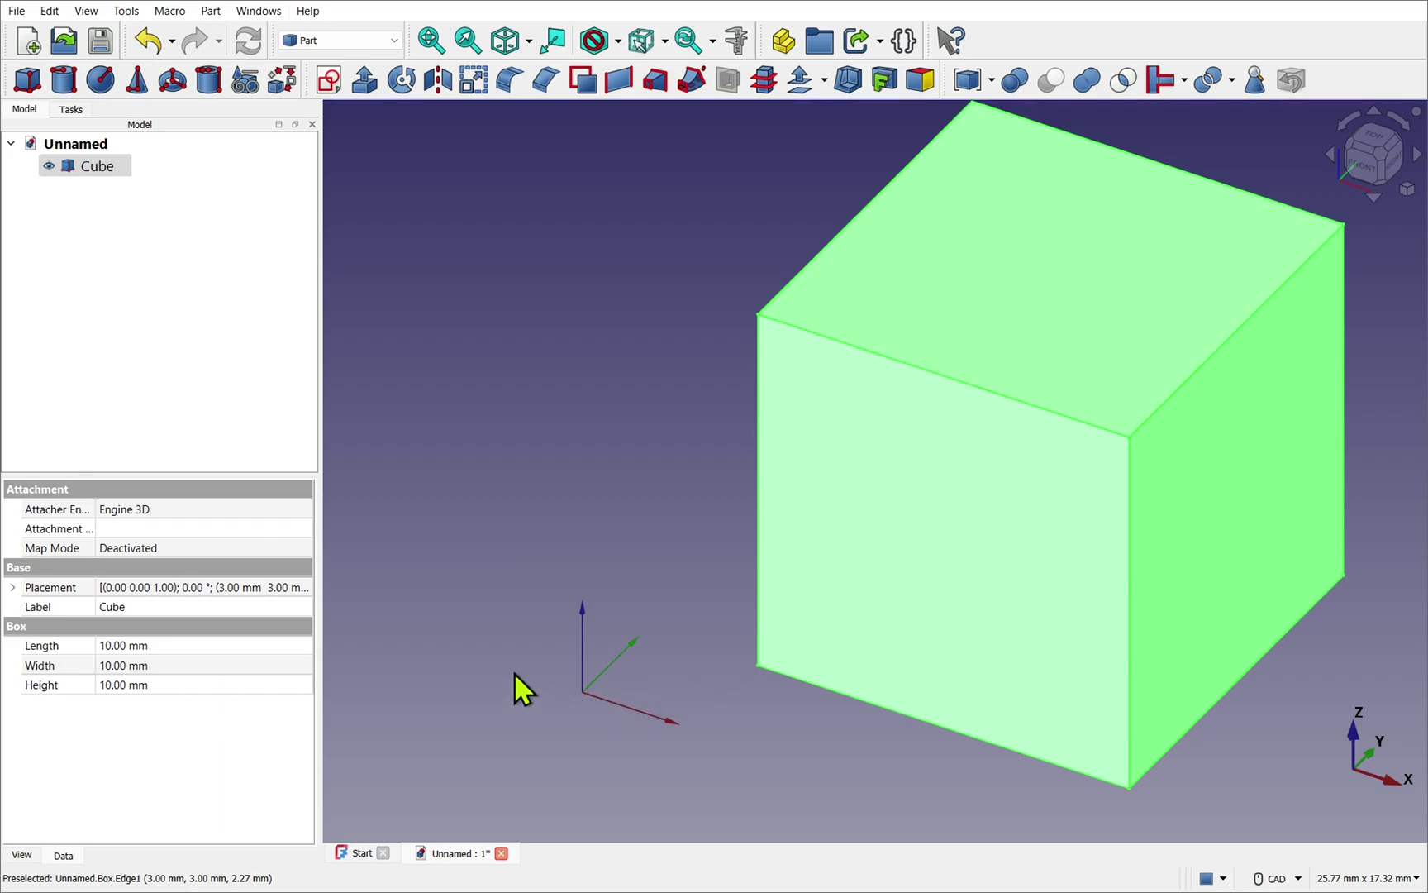
pyautogui.click(13, 587)
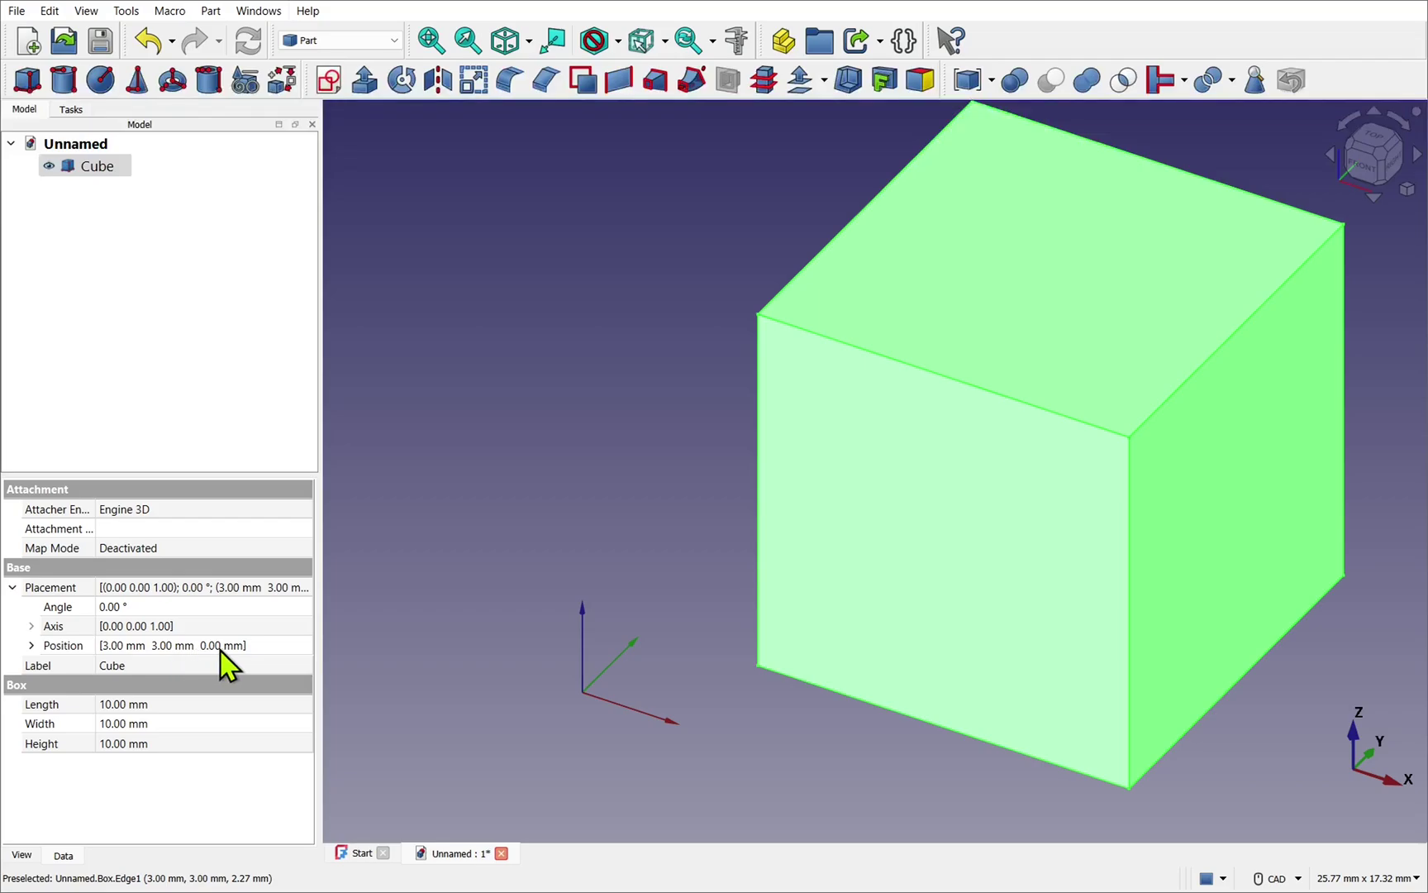
# - Expand Position into x, y, z fields and widen the property panel and value column
pyautogui.click(31, 646)
pyautogui.click(109, 666)
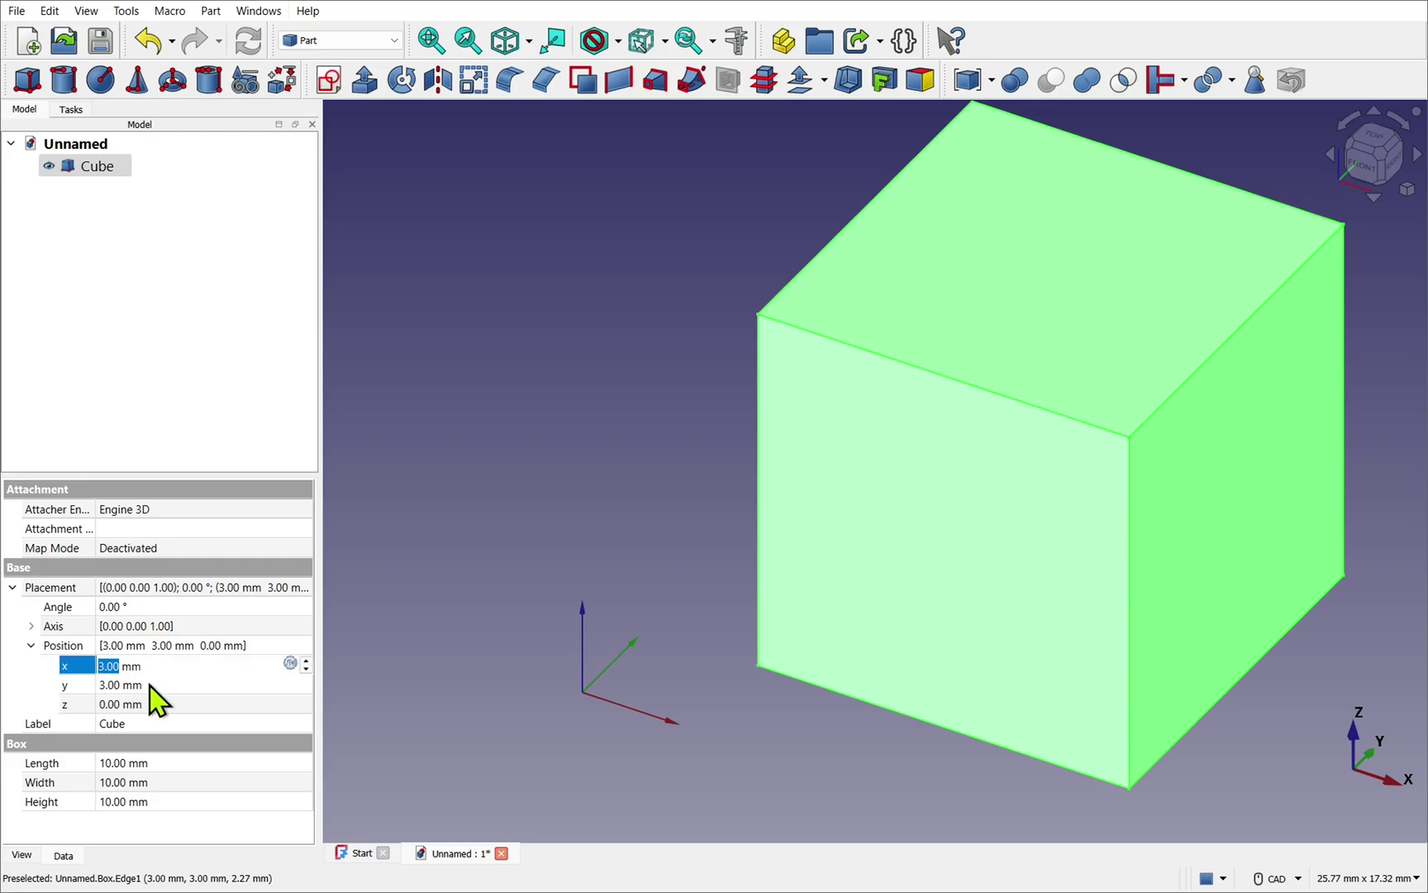
pyautogui.click(149, 686)
pyautogui.click(157, 702)
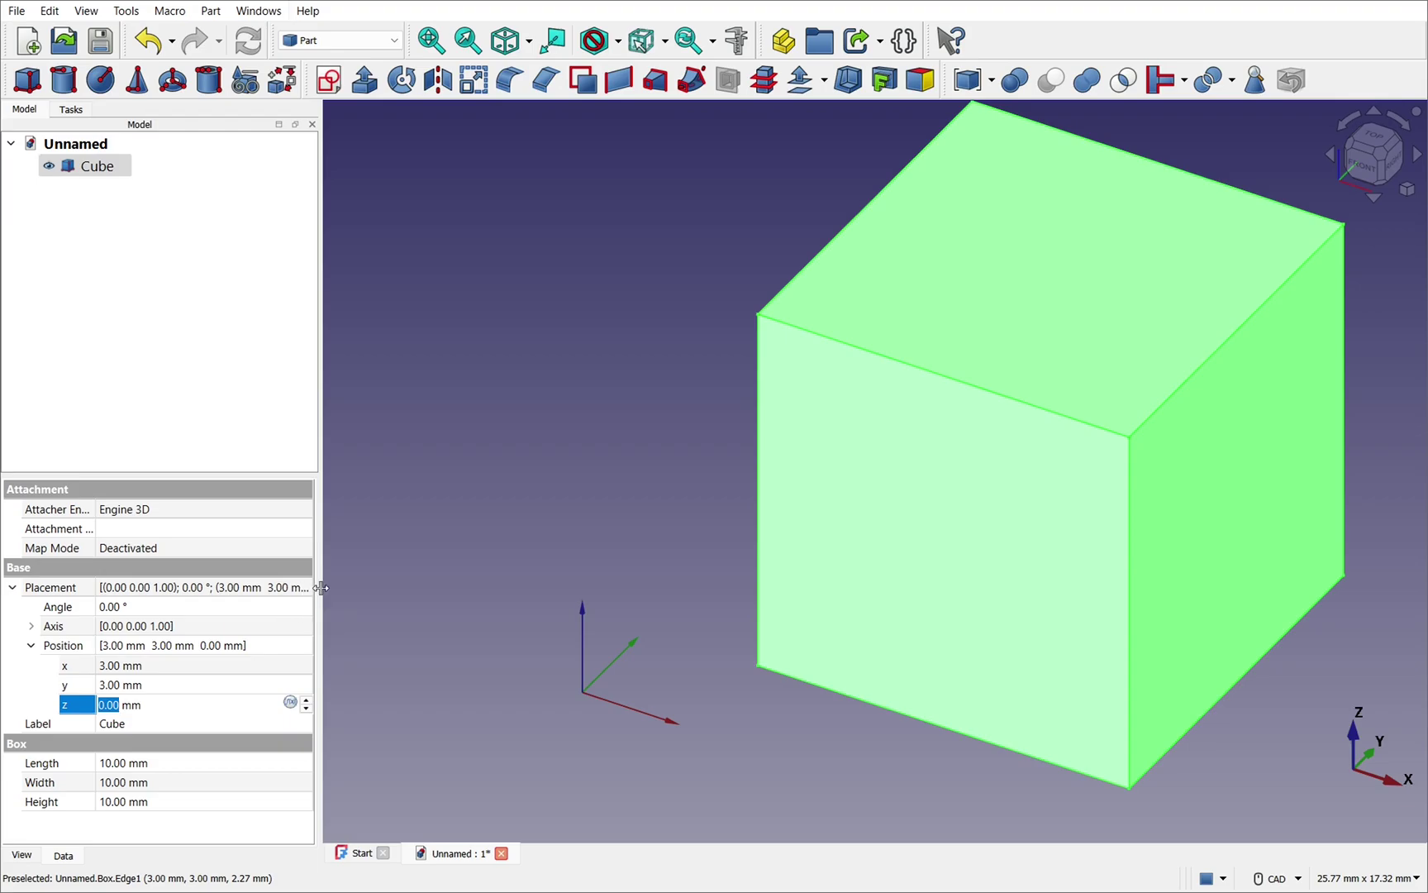
pyautogui.moveTo(322, 588); pyautogui.dragTo(421, 595)
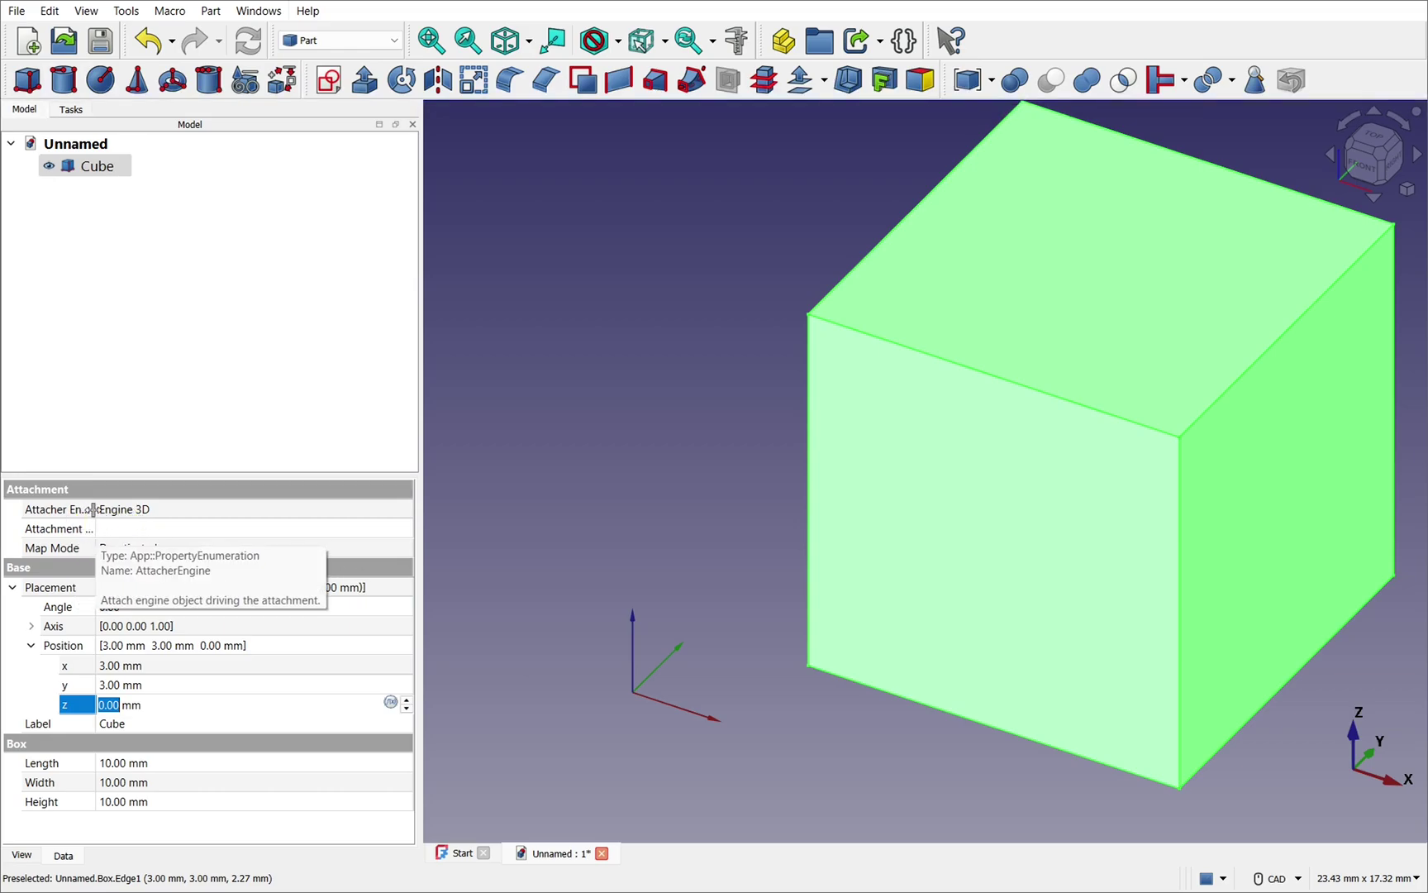
pyautogui.moveTo(95, 509); pyautogui.dragTo(160, 511)
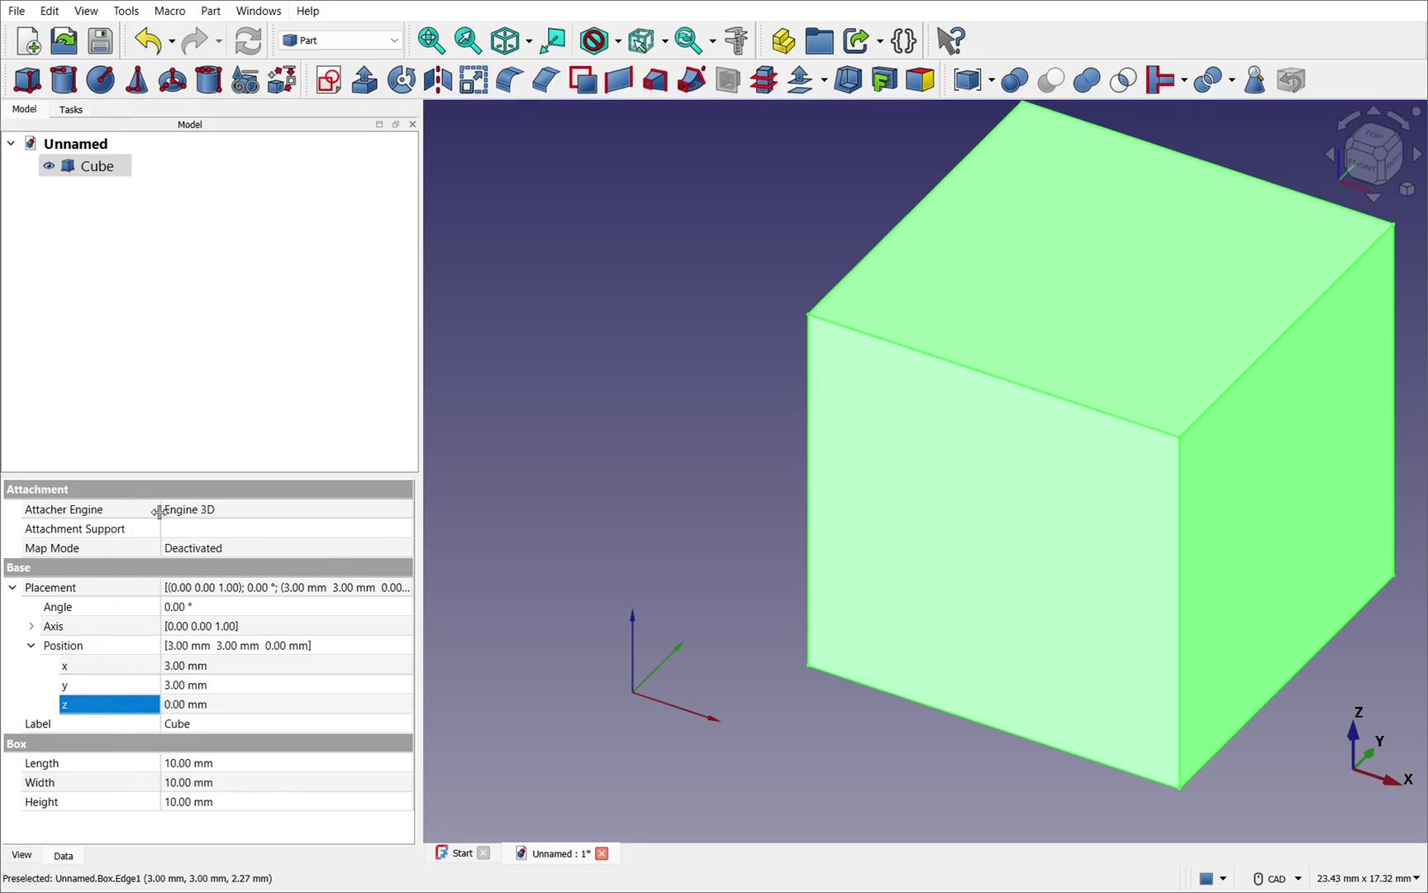
# - Set the cube's Position x to 0 mm and start entering 0 for y
pyautogui.click(229, 666)
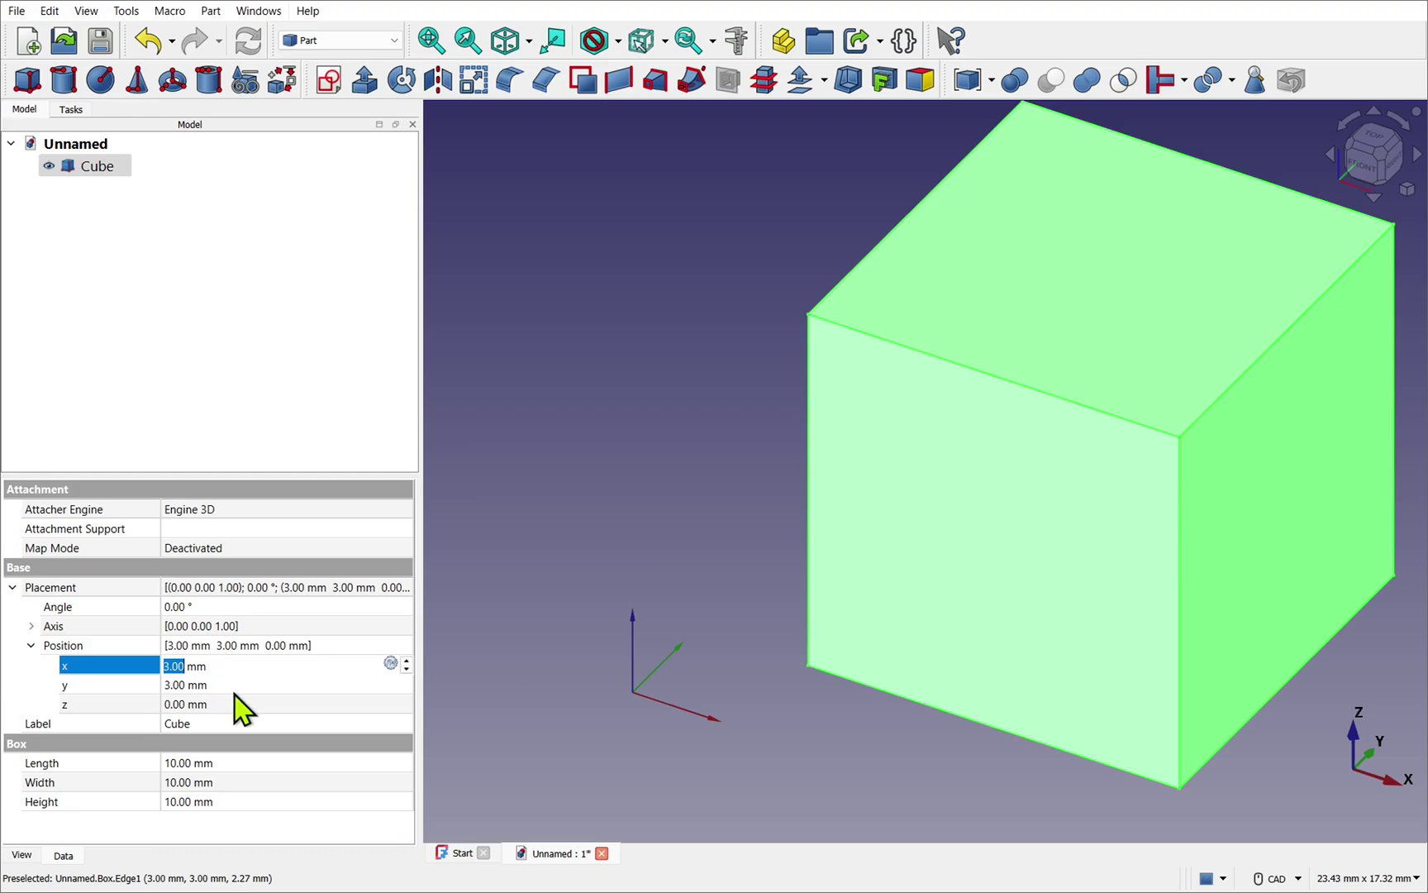
pyautogui.click(241, 689)
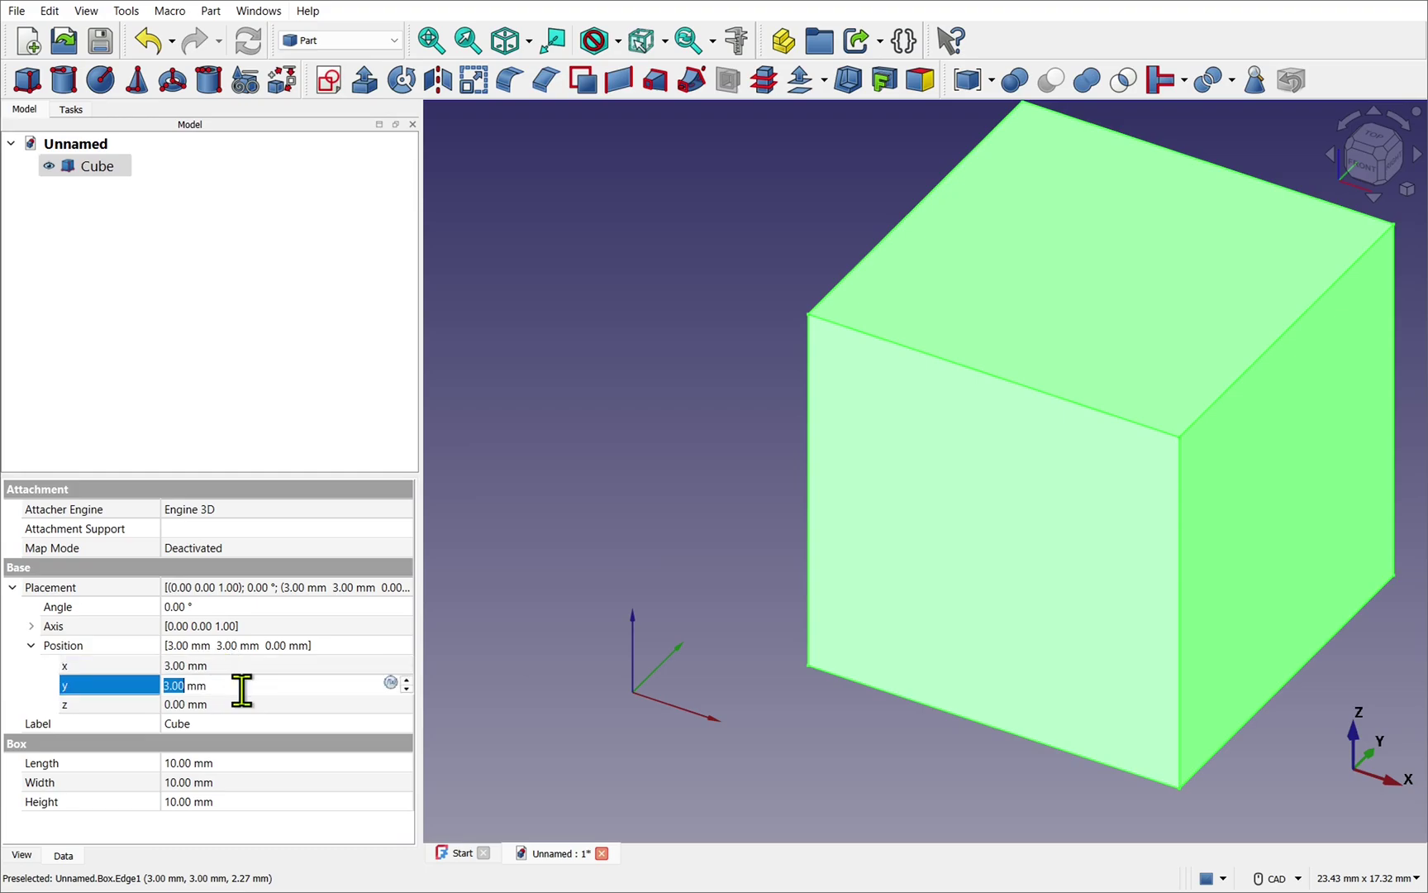
pyautogui.click(189, 665)
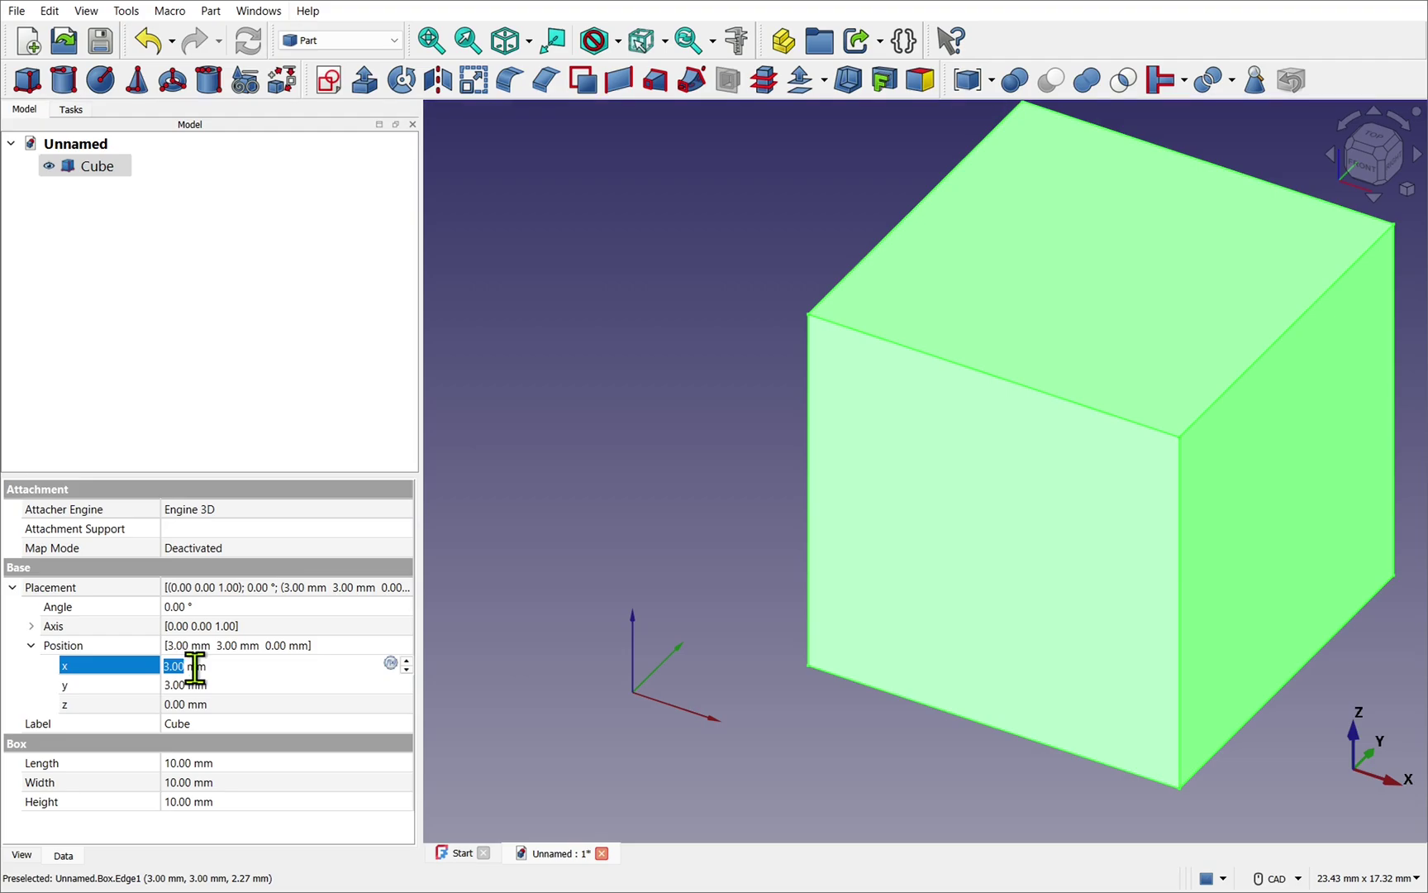
pyautogui.write('0')
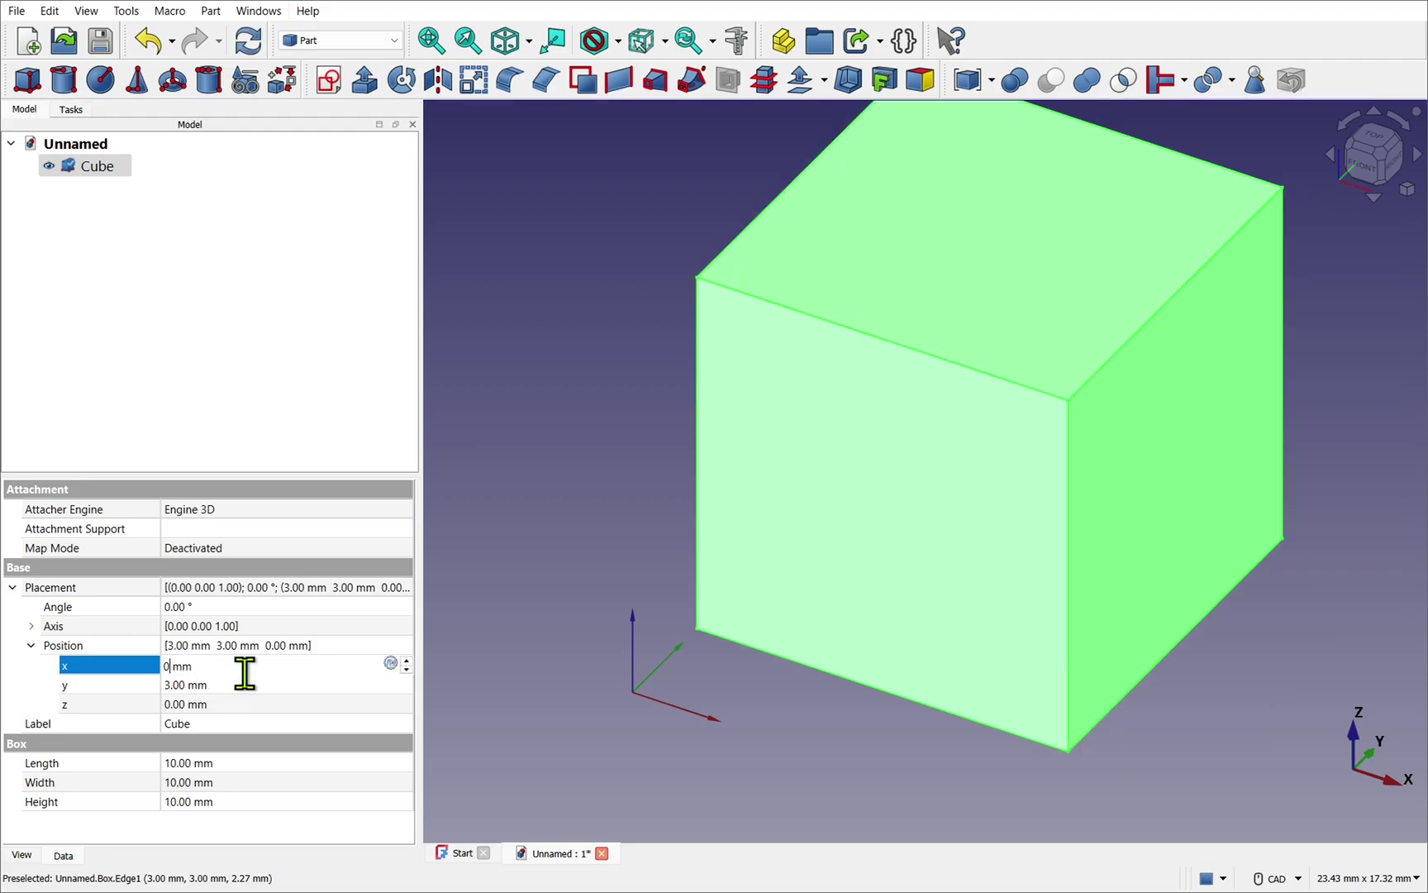
pyautogui.click(182, 685)
pyautogui.write('0')
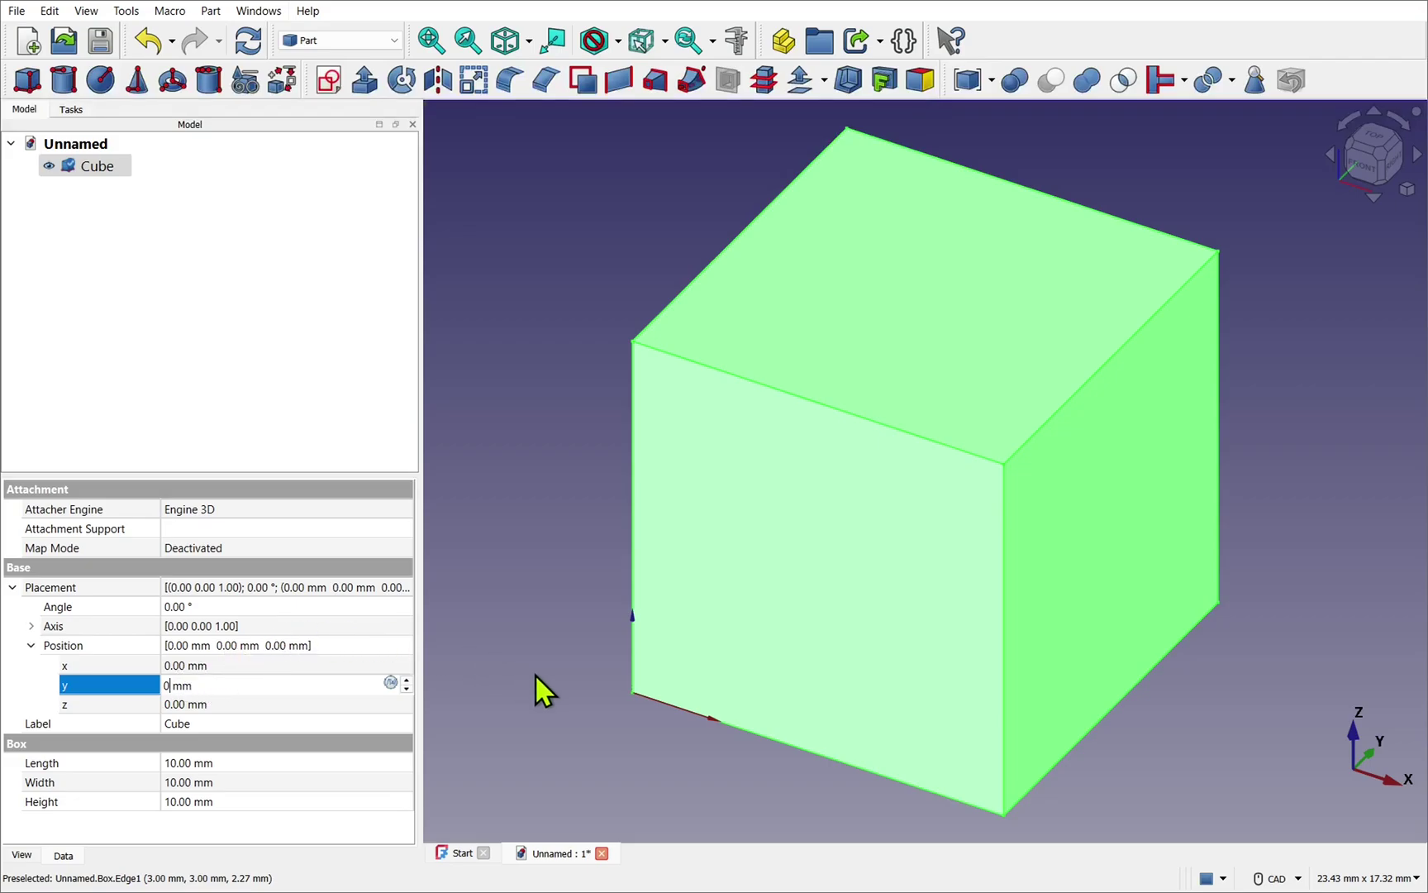
# - Bring Position y back to 0 mm using the spin box arrows
pyautogui.doubleClick(166, 685)
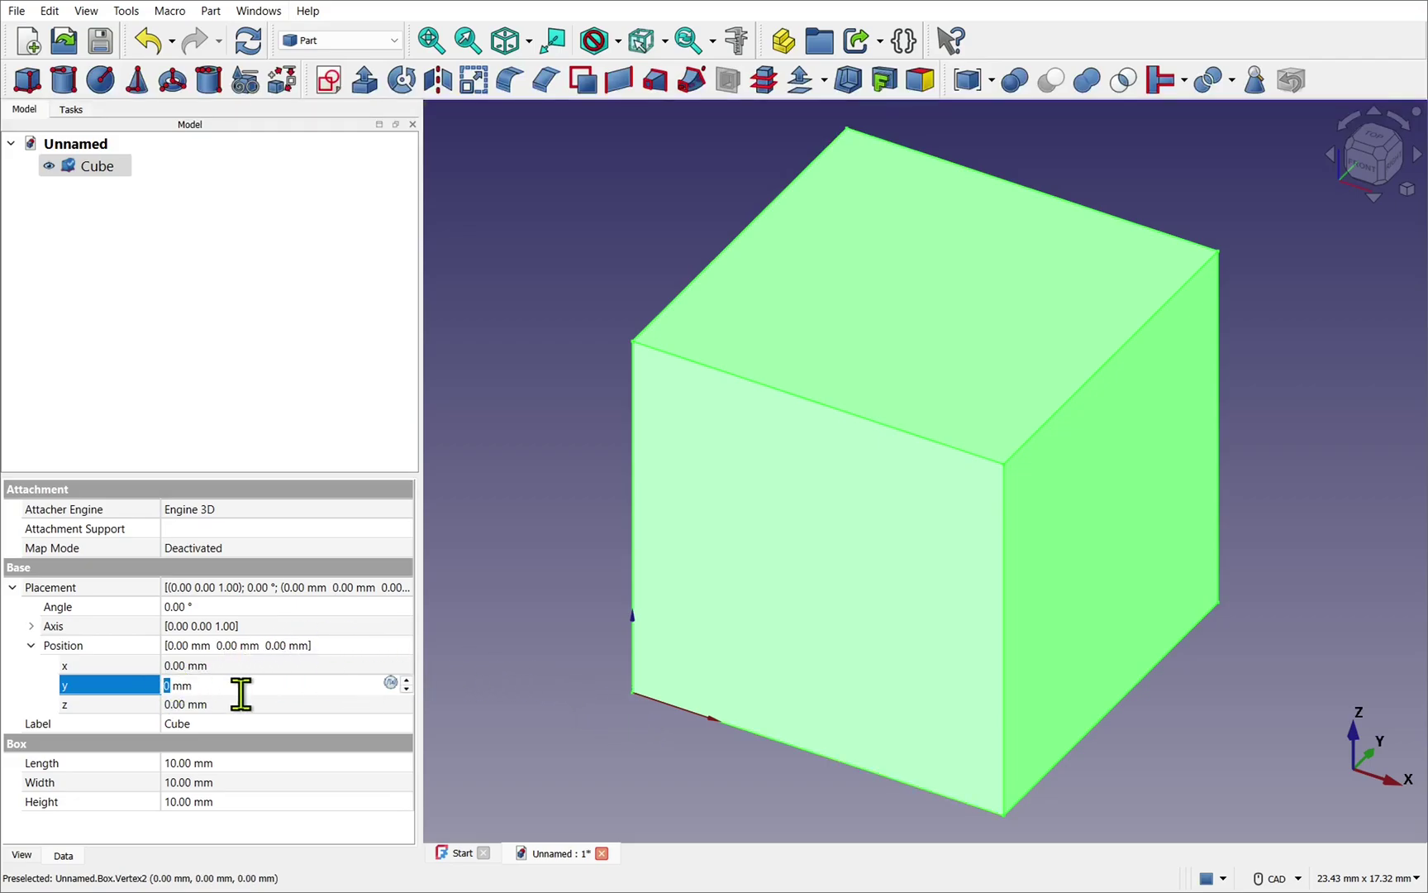
pyautogui.write('5')
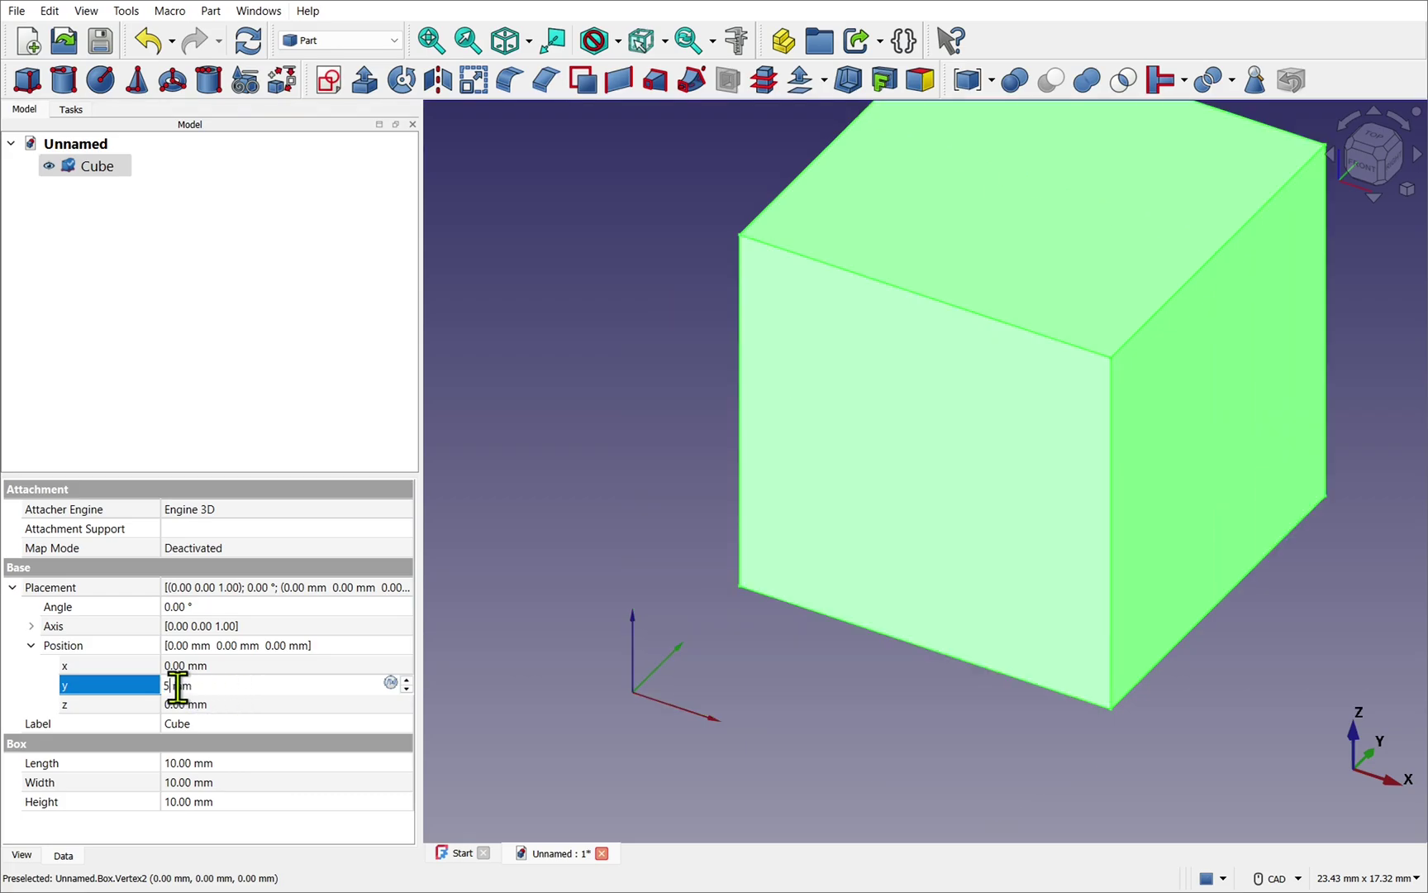
pyautogui.write('-')
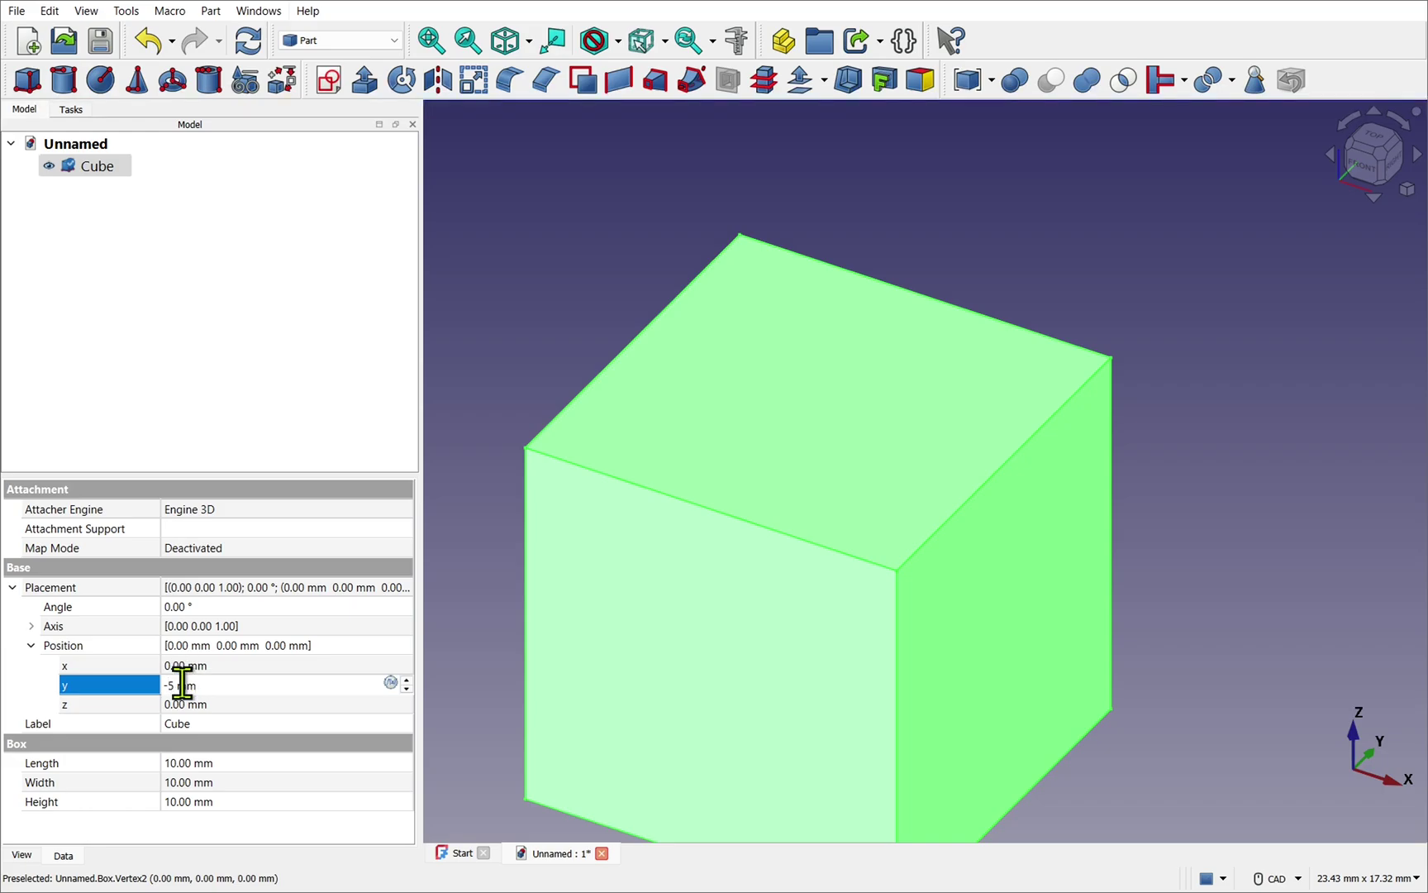
pyautogui.click(407, 682)
pyautogui.click(407, 682)
pyautogui.click(406, 683)
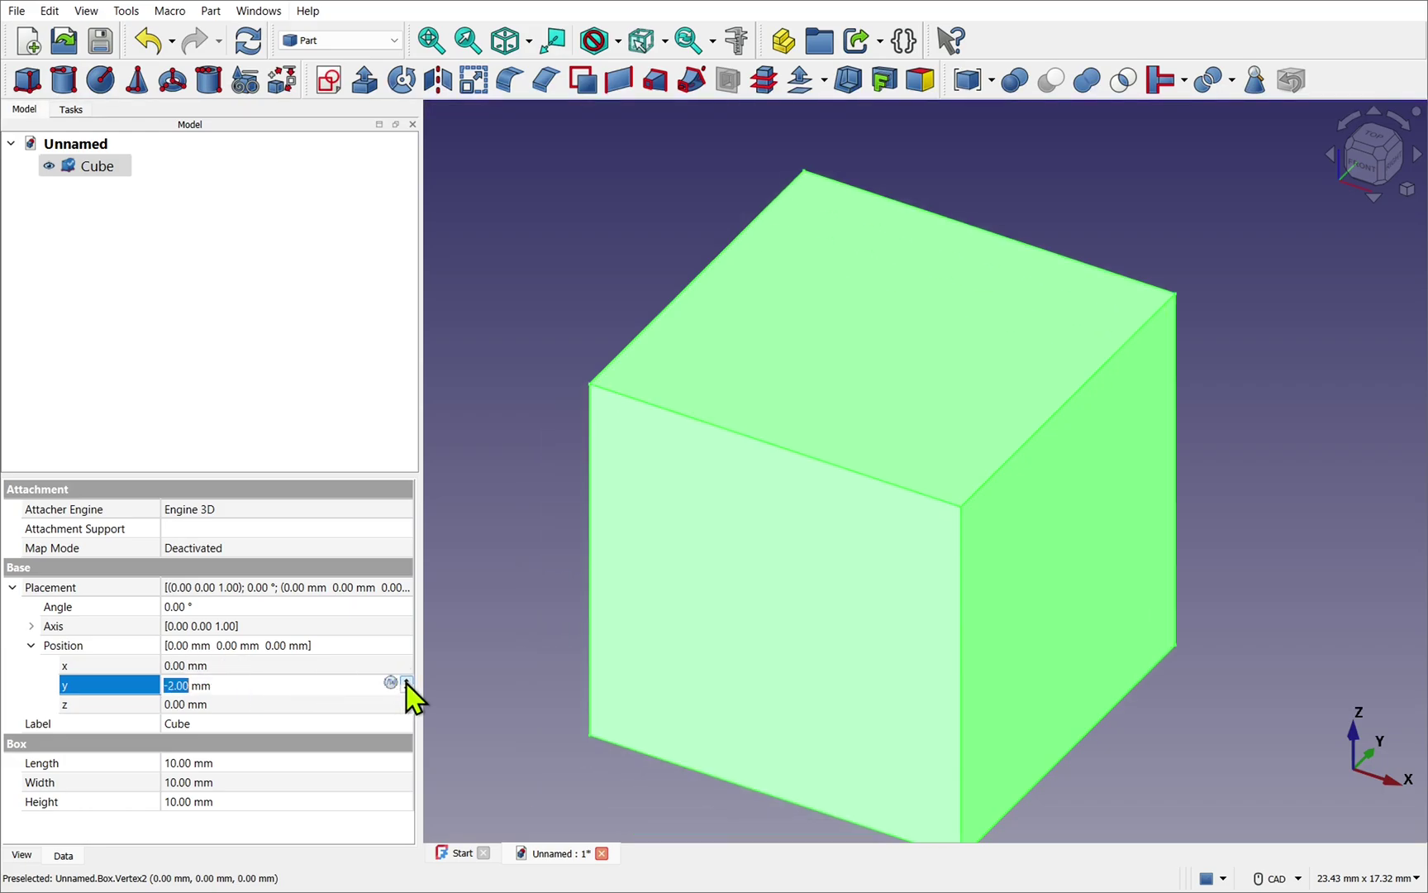
pyautogui.click(407, 682)
pyautogui.click(407, 682)
pyautogui.click(406, 682)
pyautogui.click(406, 681)
pyautogui.click(406, 682)
pyautogui.click(406, 688)
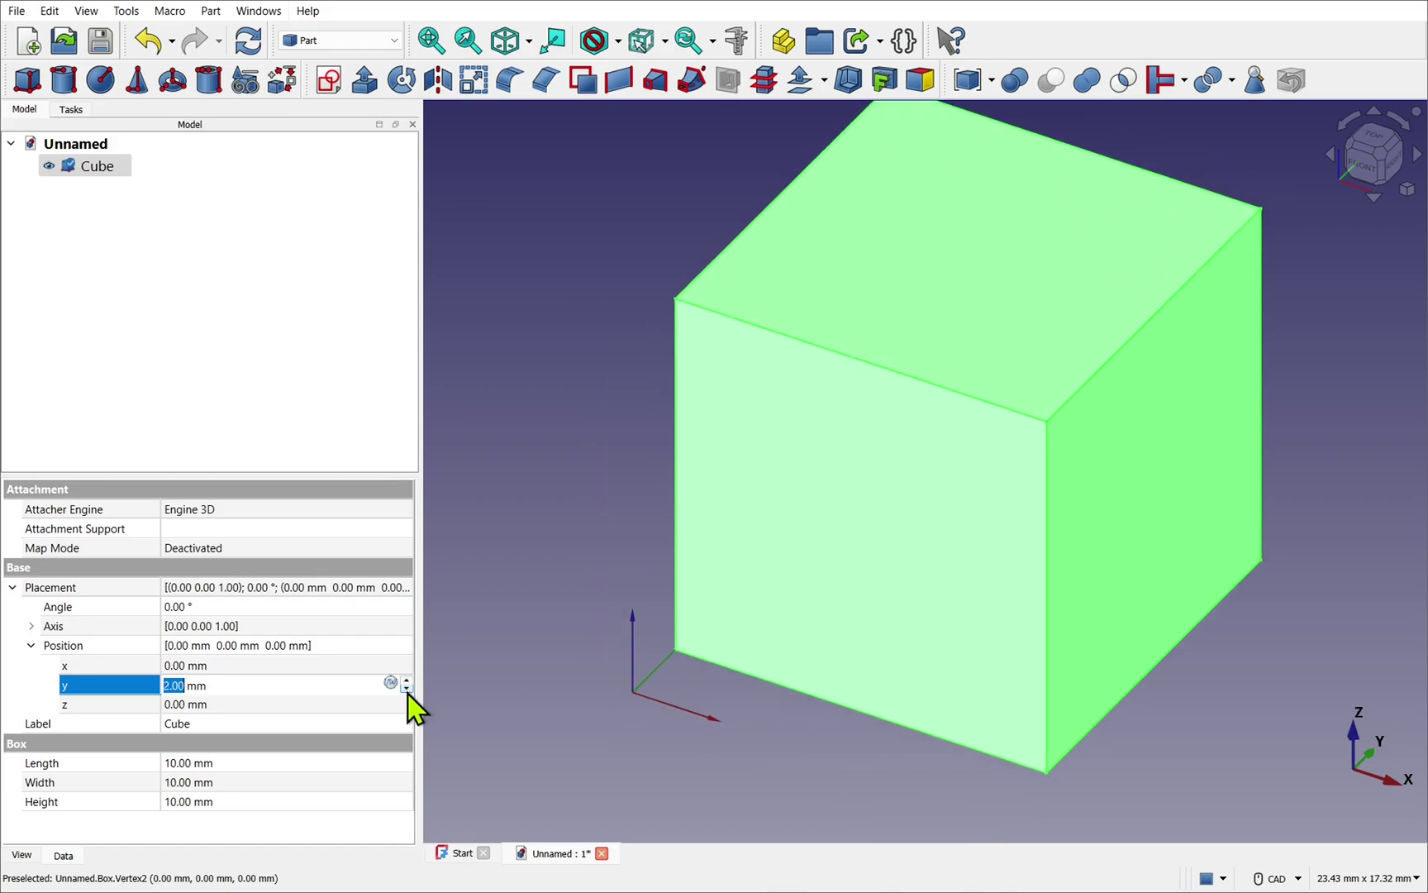
pyautogui.click(406, 688)
pyautogui.click(407, 688)
pyautogui.click(407, 688)
pyautogui.click(407, 689)
pyautogui.click(406, 682)
pyautogui.click(407, 682)
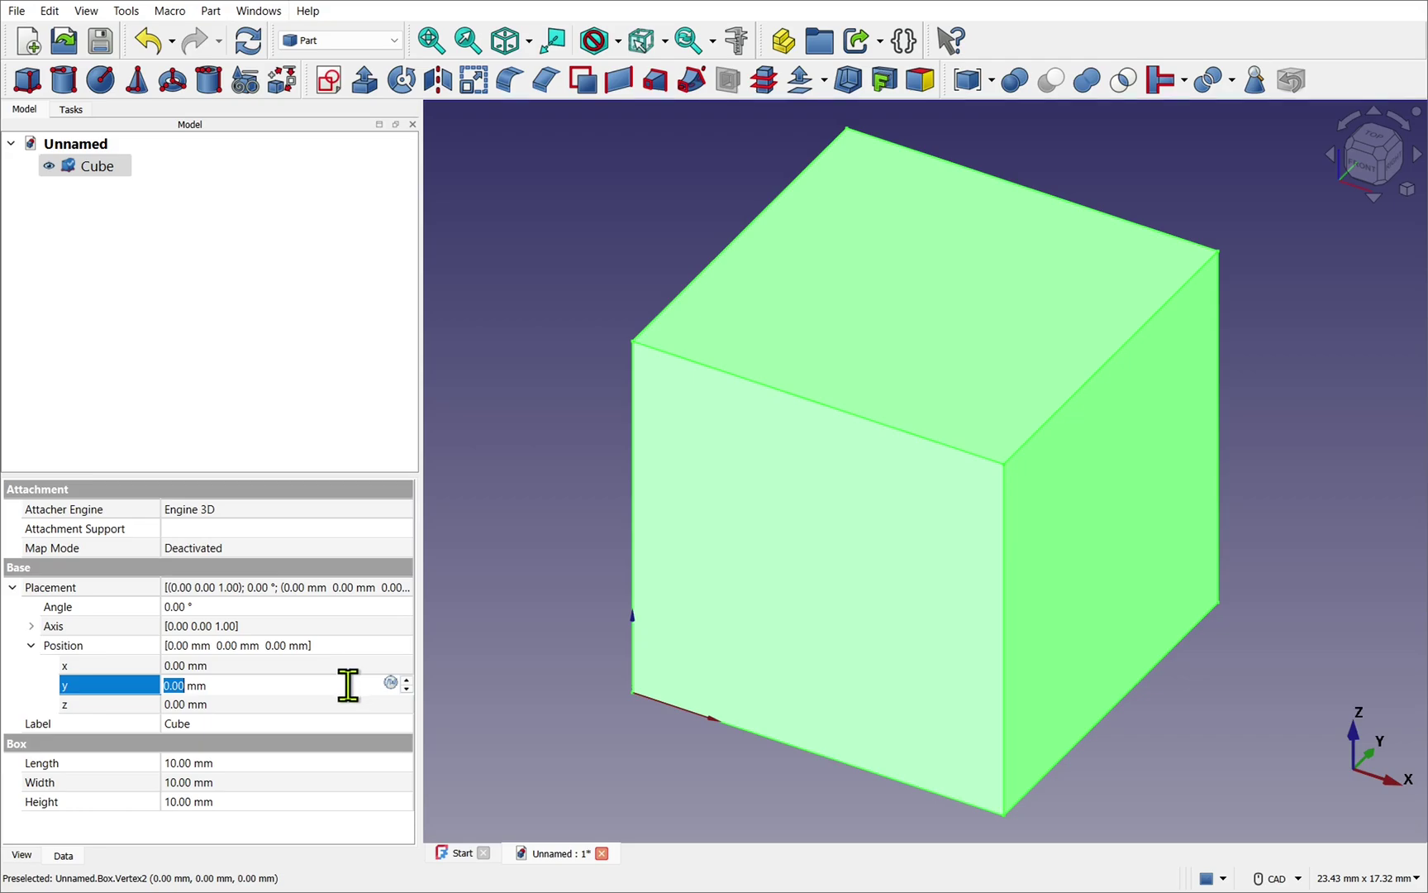
# - Scroll over Position y in 10 mm steps until it reads 10 mm
pyautogui.scroll(2, 348, 685)
pyautogui.scroll(-2, 348, 684)
pyautogui.scroll(2, 348, 685)
pyautogui.scroll(-2, 348, 684)
pyautogui.scroll(10, 348, 684)
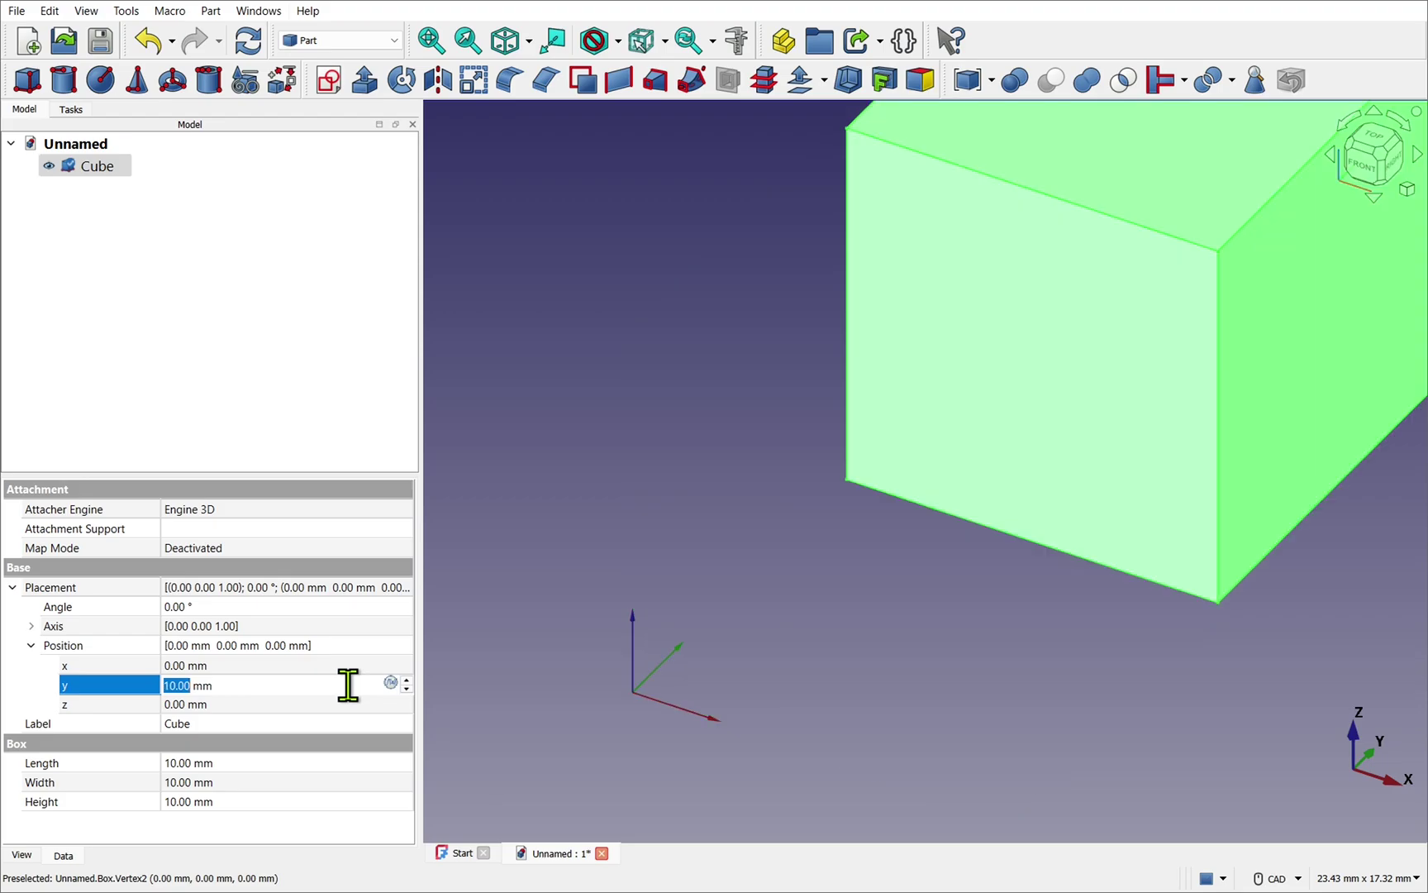
pyautogui.scroll(10, 348, 684)
pyautogui.scroll(-10, 348, 684)
pyautogui.scroll(-10, 348, 685)
pyautogui.scroll(-10, 348, 684)
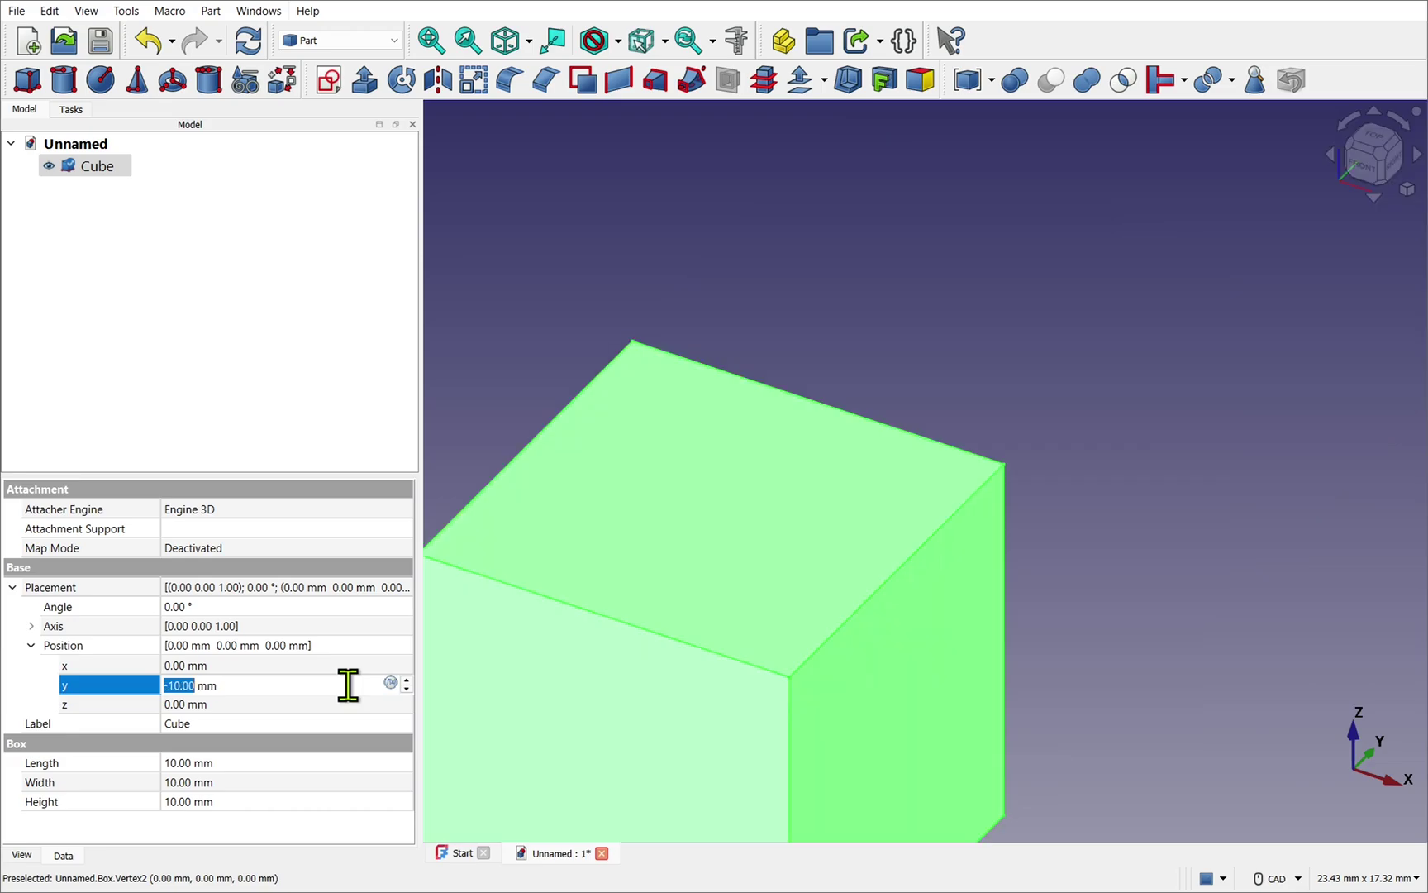
pyautogui.scroll(-10, 348, 685)
pyautogui.scroll(20, 348, 685)
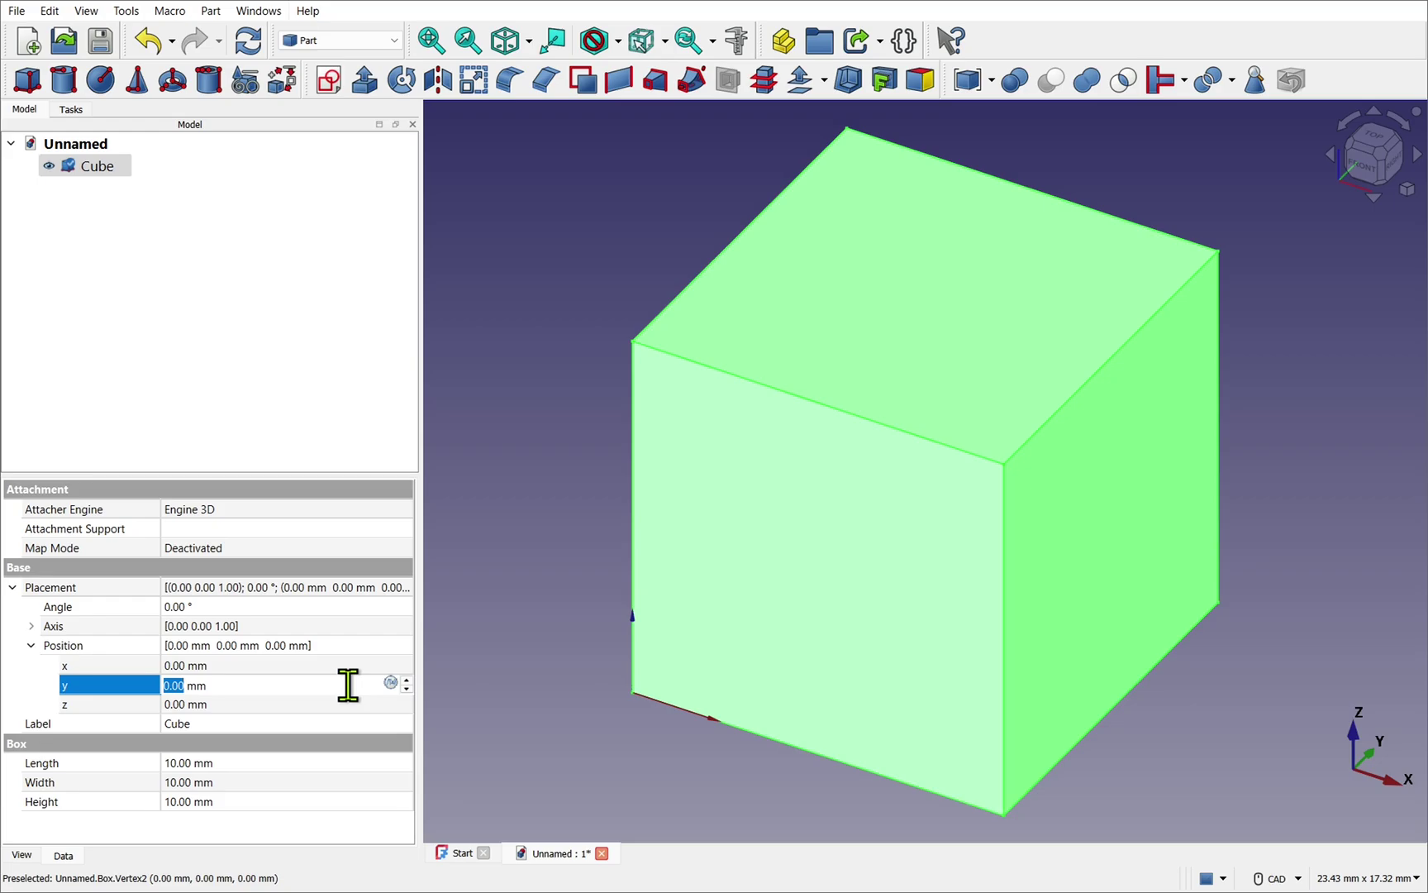
pyautogui.scroll(10, 348, 685)
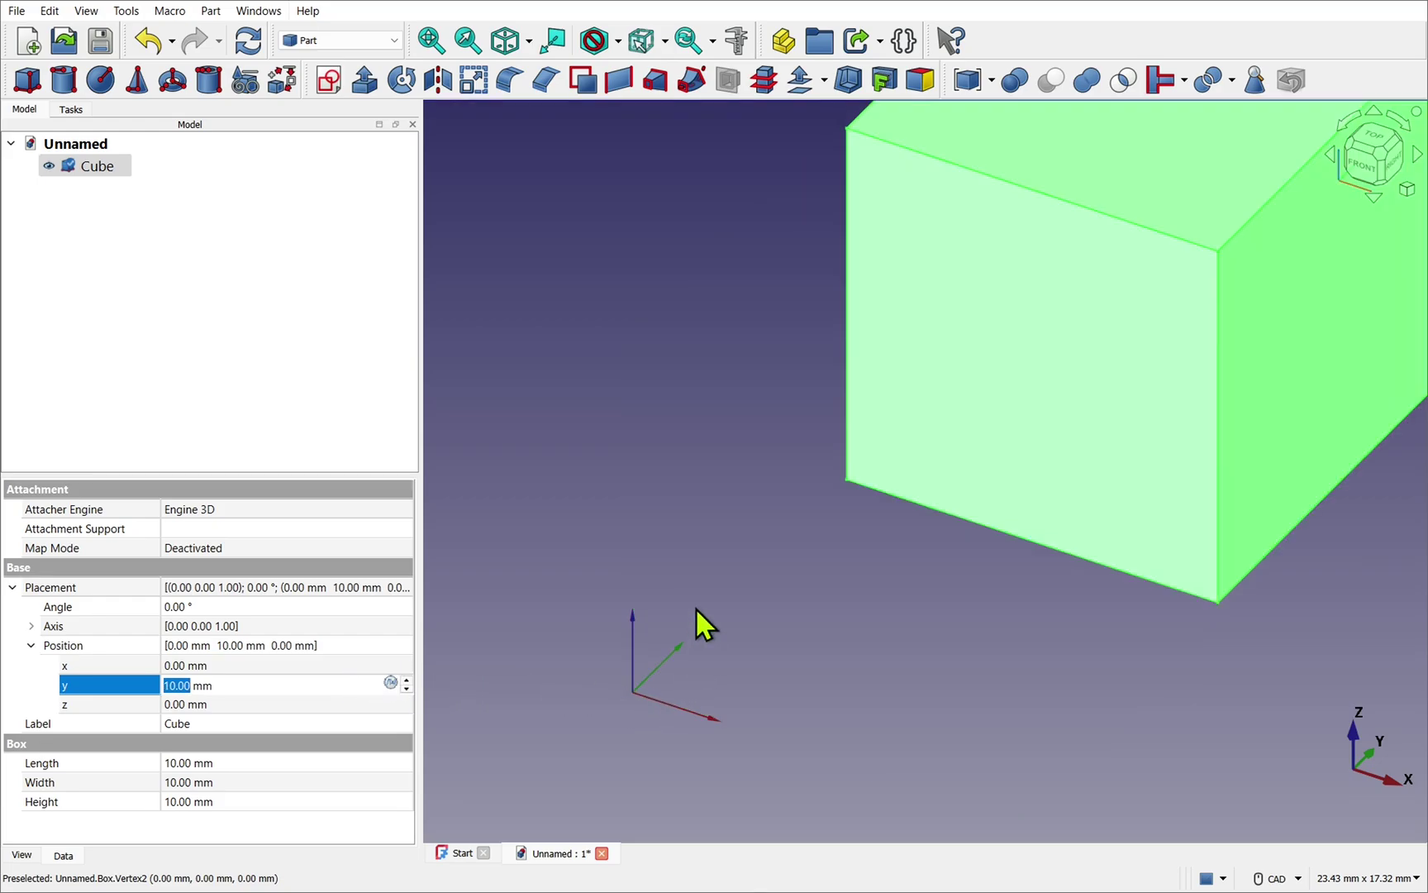
pyautogui.click(588, 380)
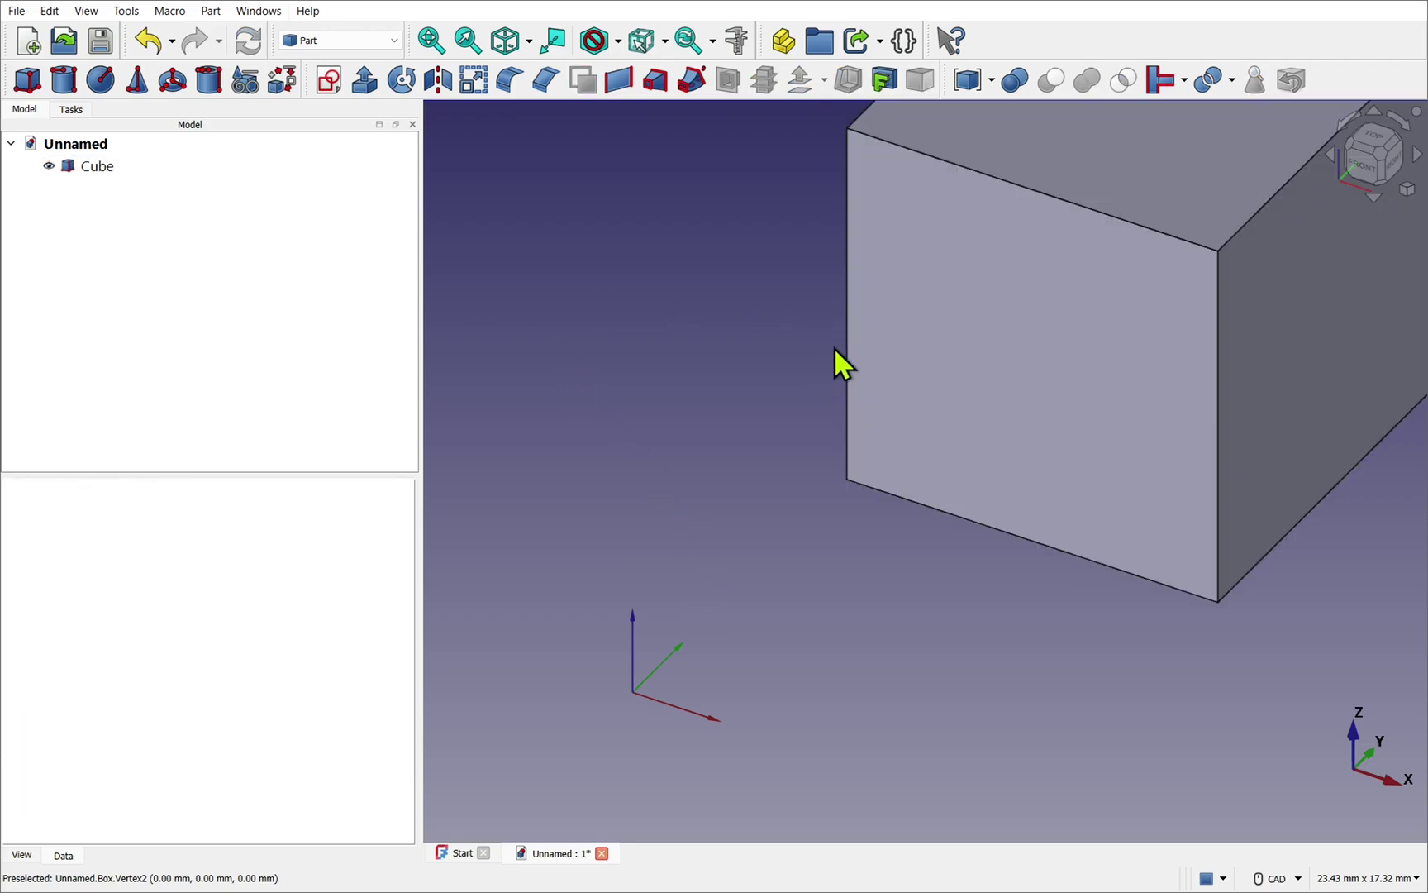
pyautogui.click(105, 94)
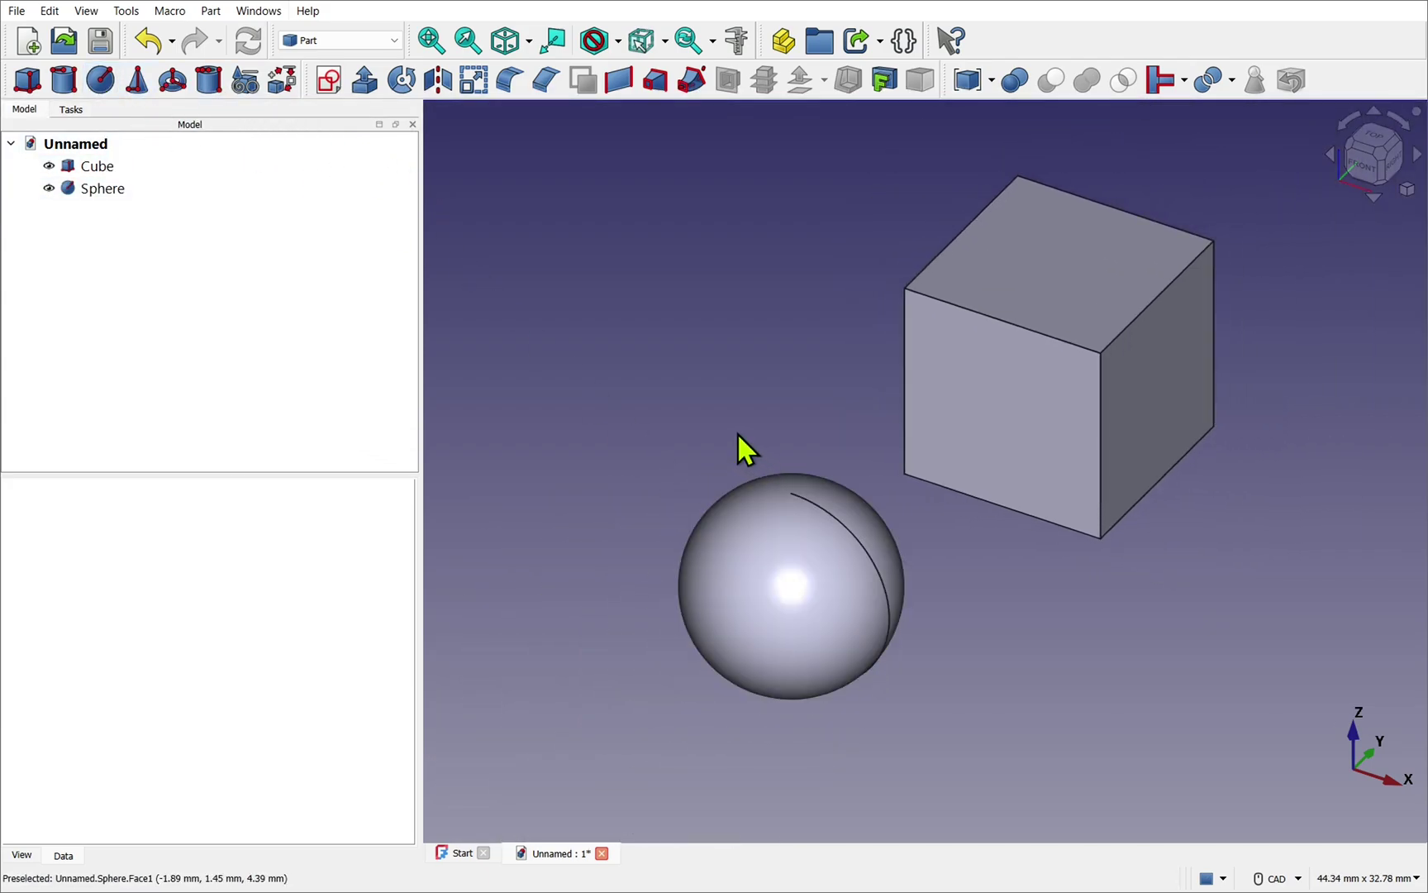
pyautogui.rightClick(781, 548)
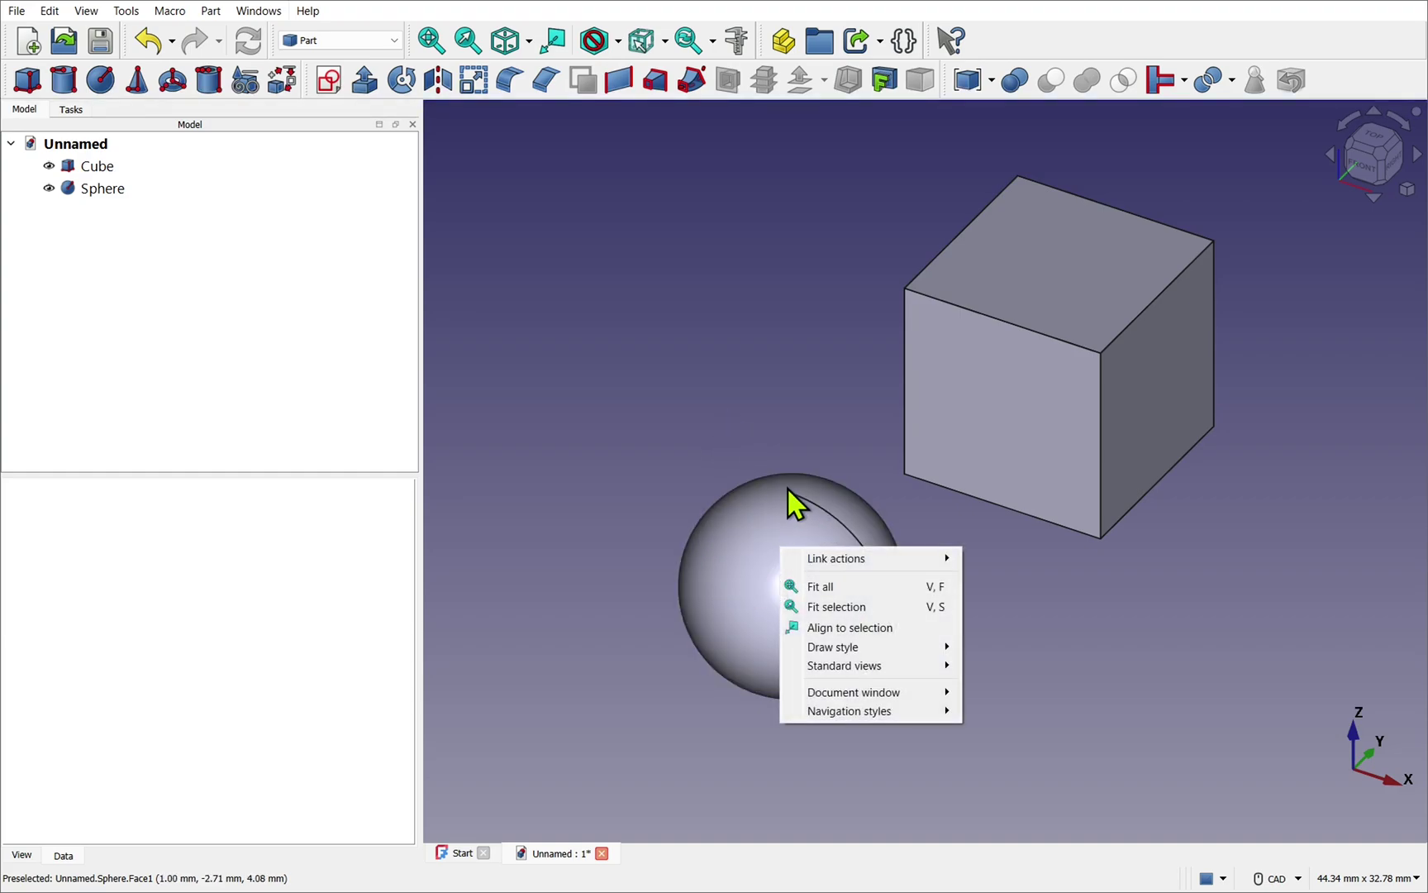
pyautogui.click(673, 397)
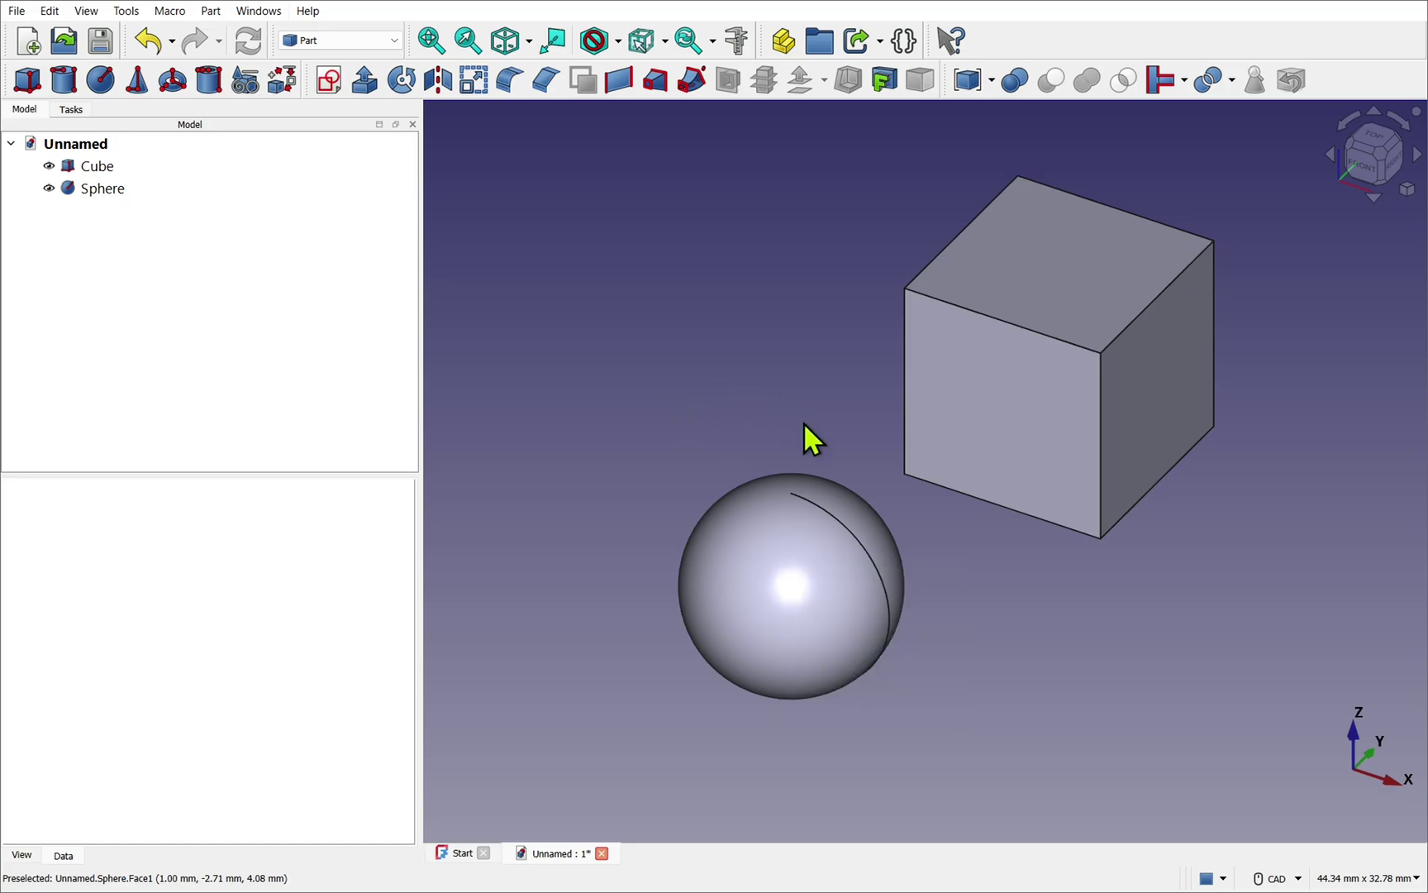
pyautogui.click(796, 561)
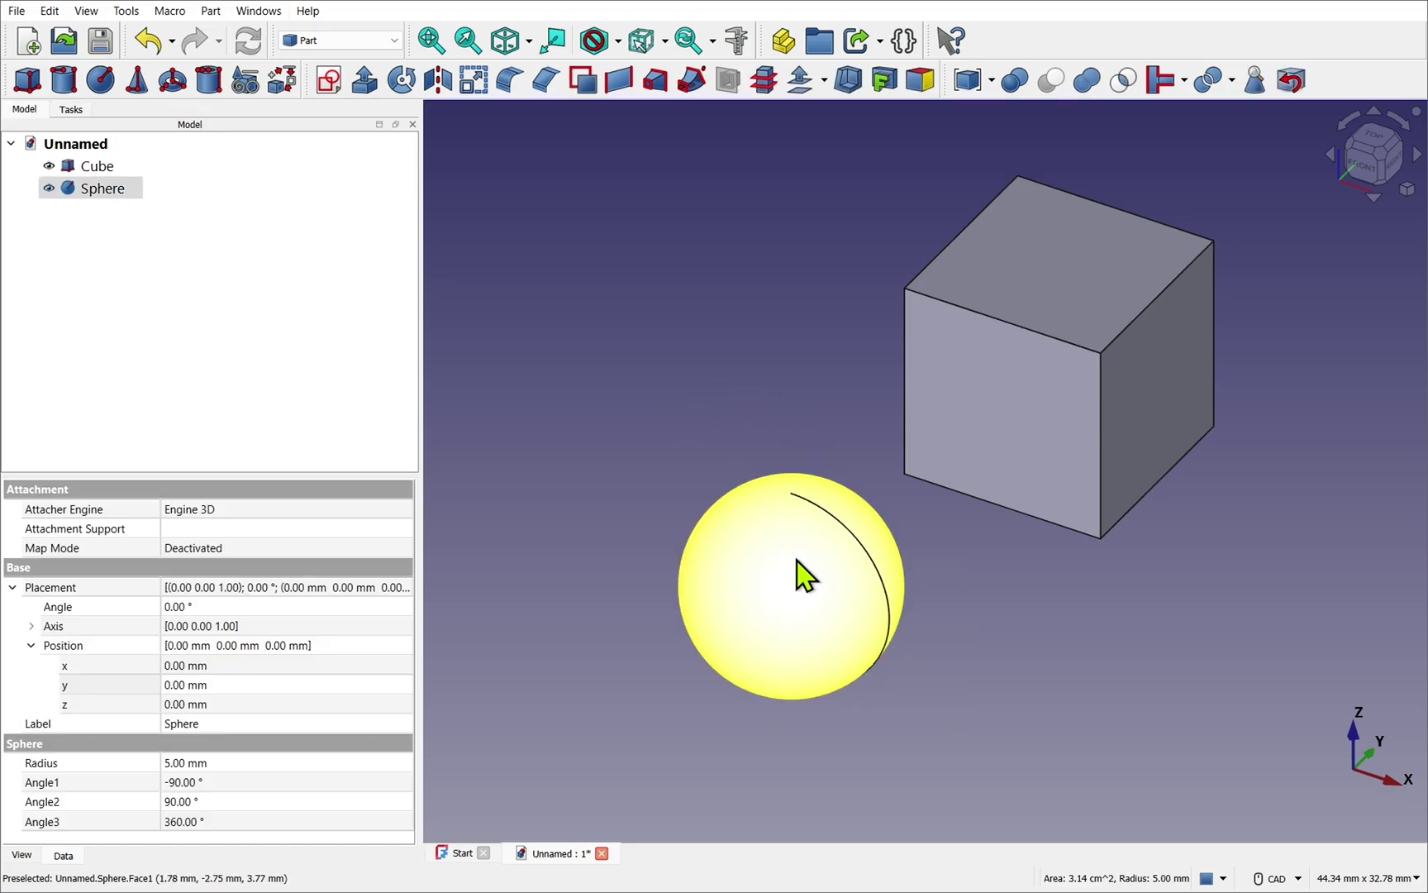
pyautogui.rightClick(801, 574)
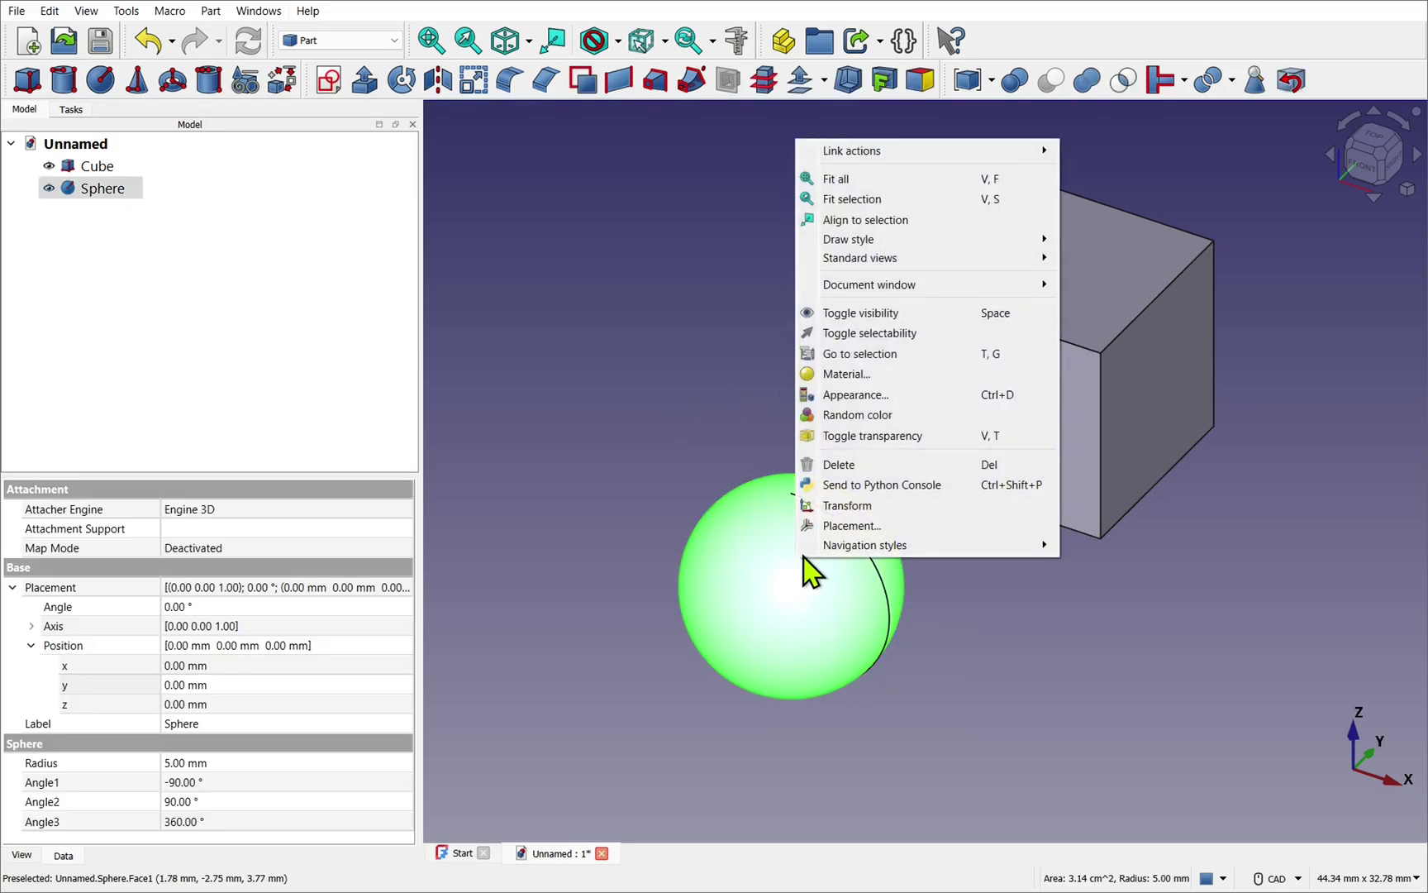
pyautogui.click(848, 508)
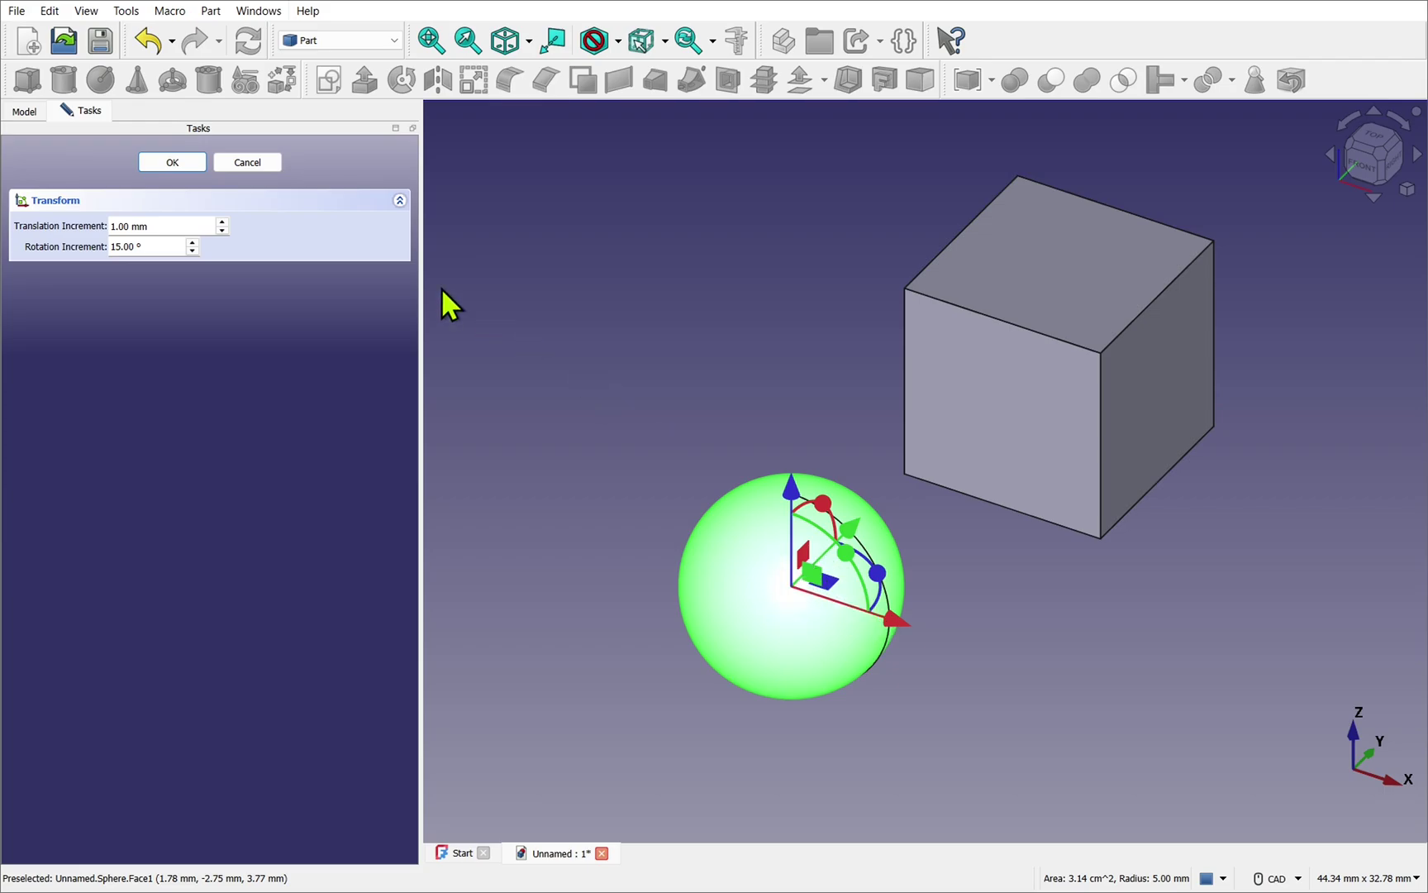
# - Finish the sphere's Transform without moving it, then start Transform on the cube
pyautogui.click(246, 163)
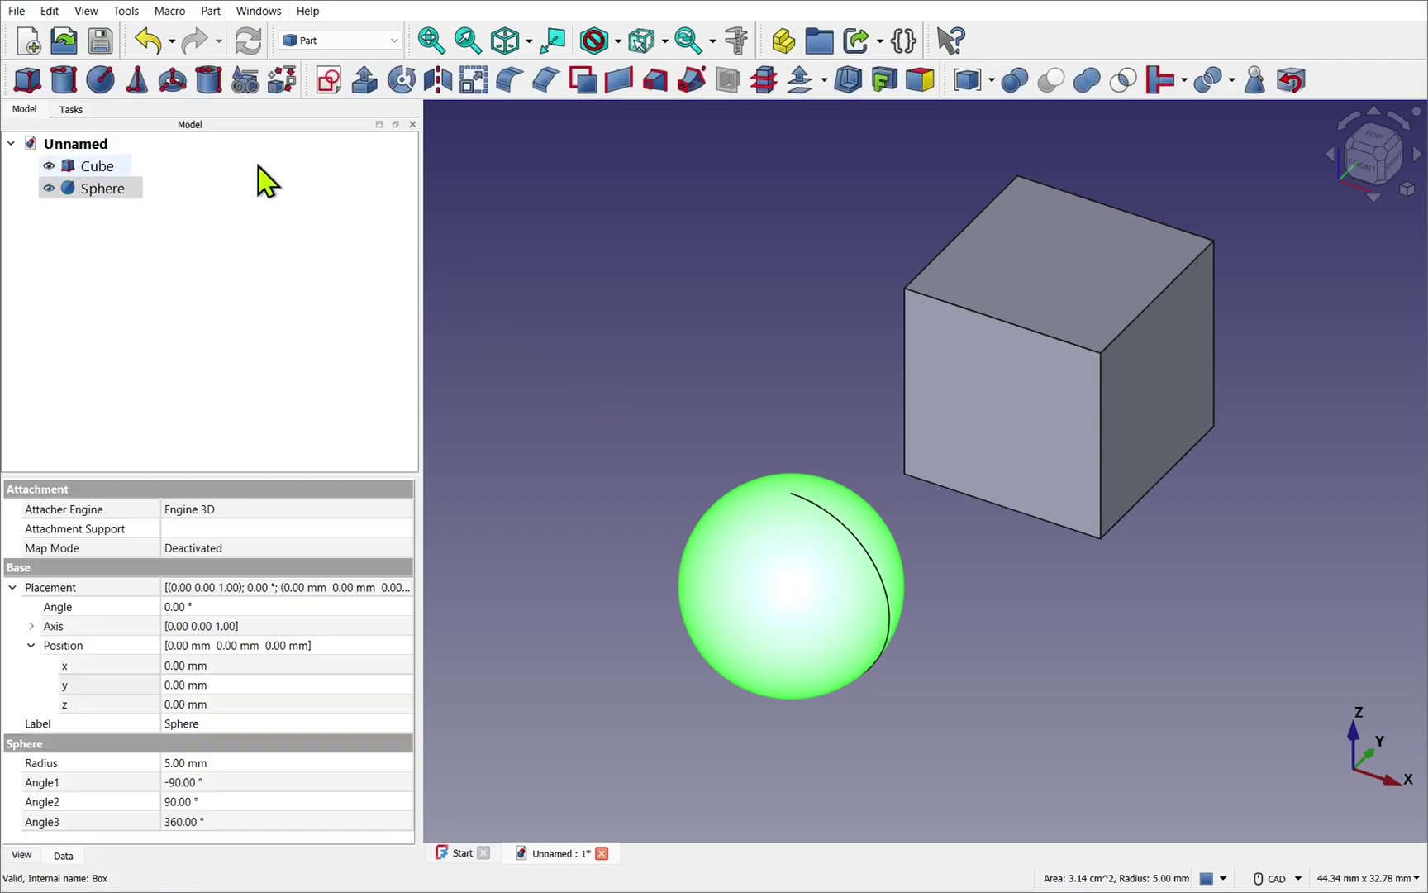
pyautogui.click(1021, 408)
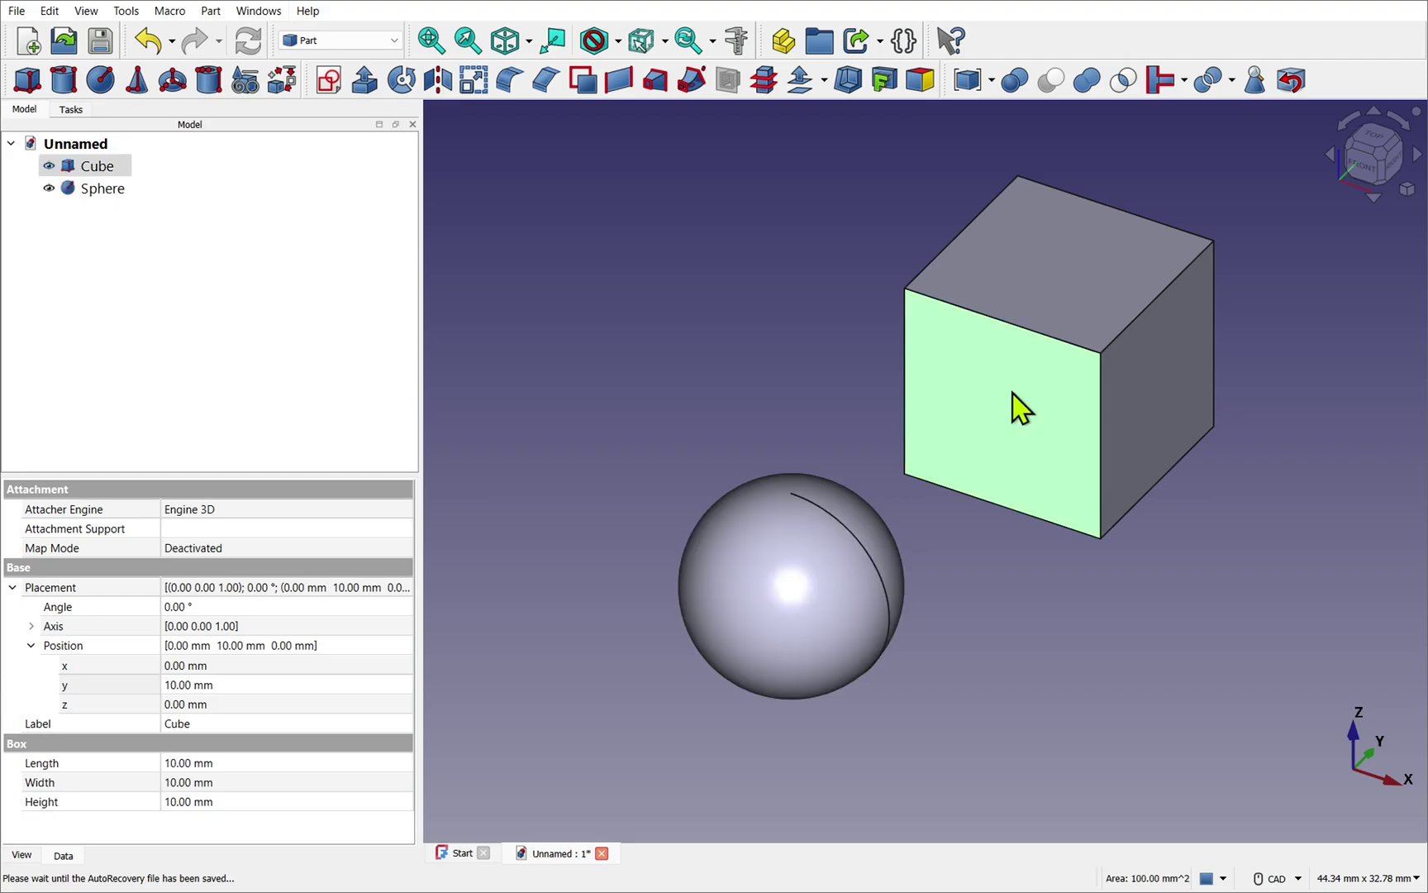
pyautogui.rightClick(1013, 394)
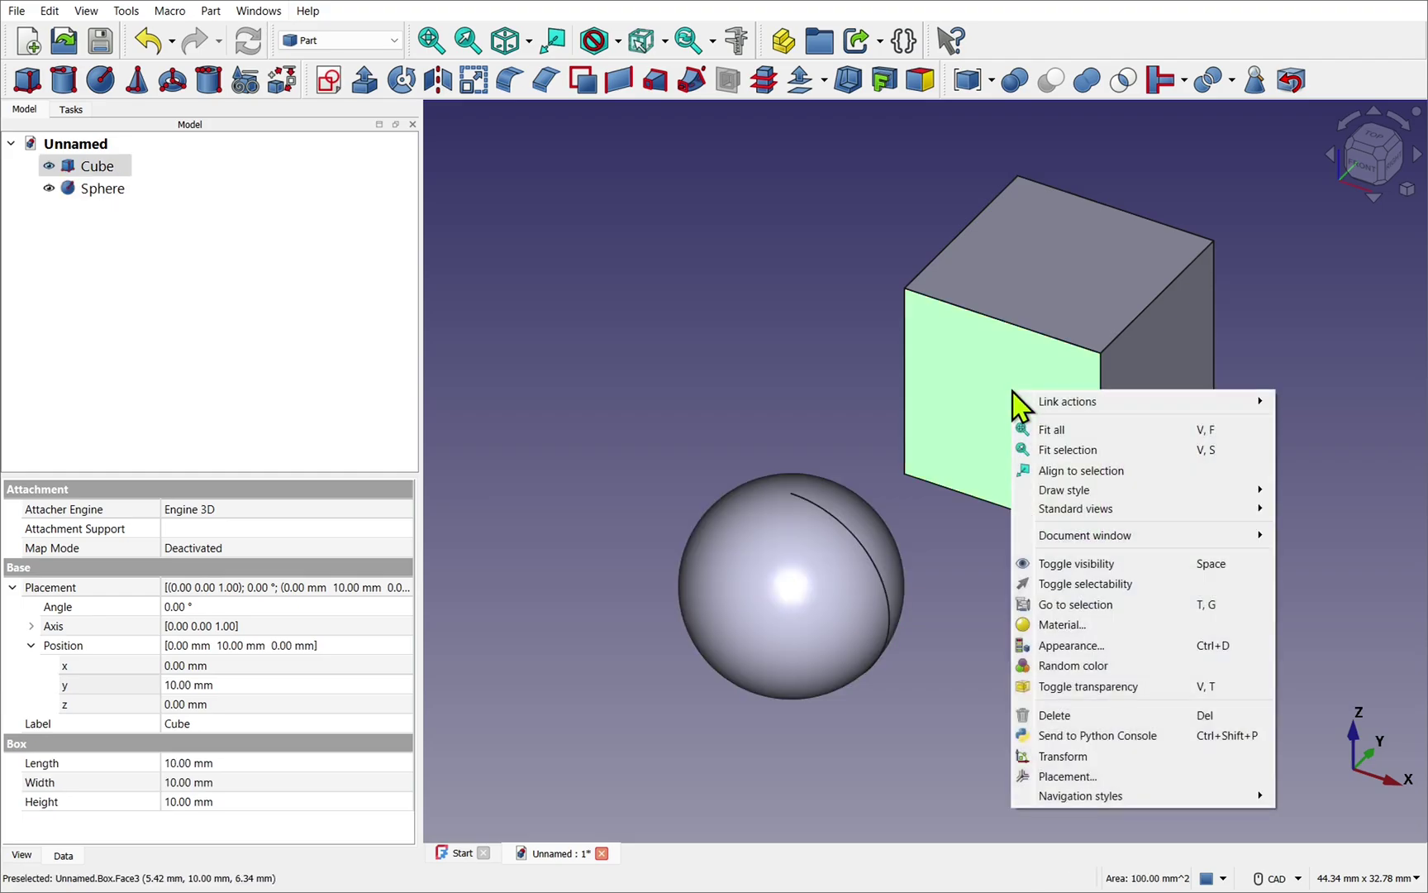
pyautogui.click(1067, 755)
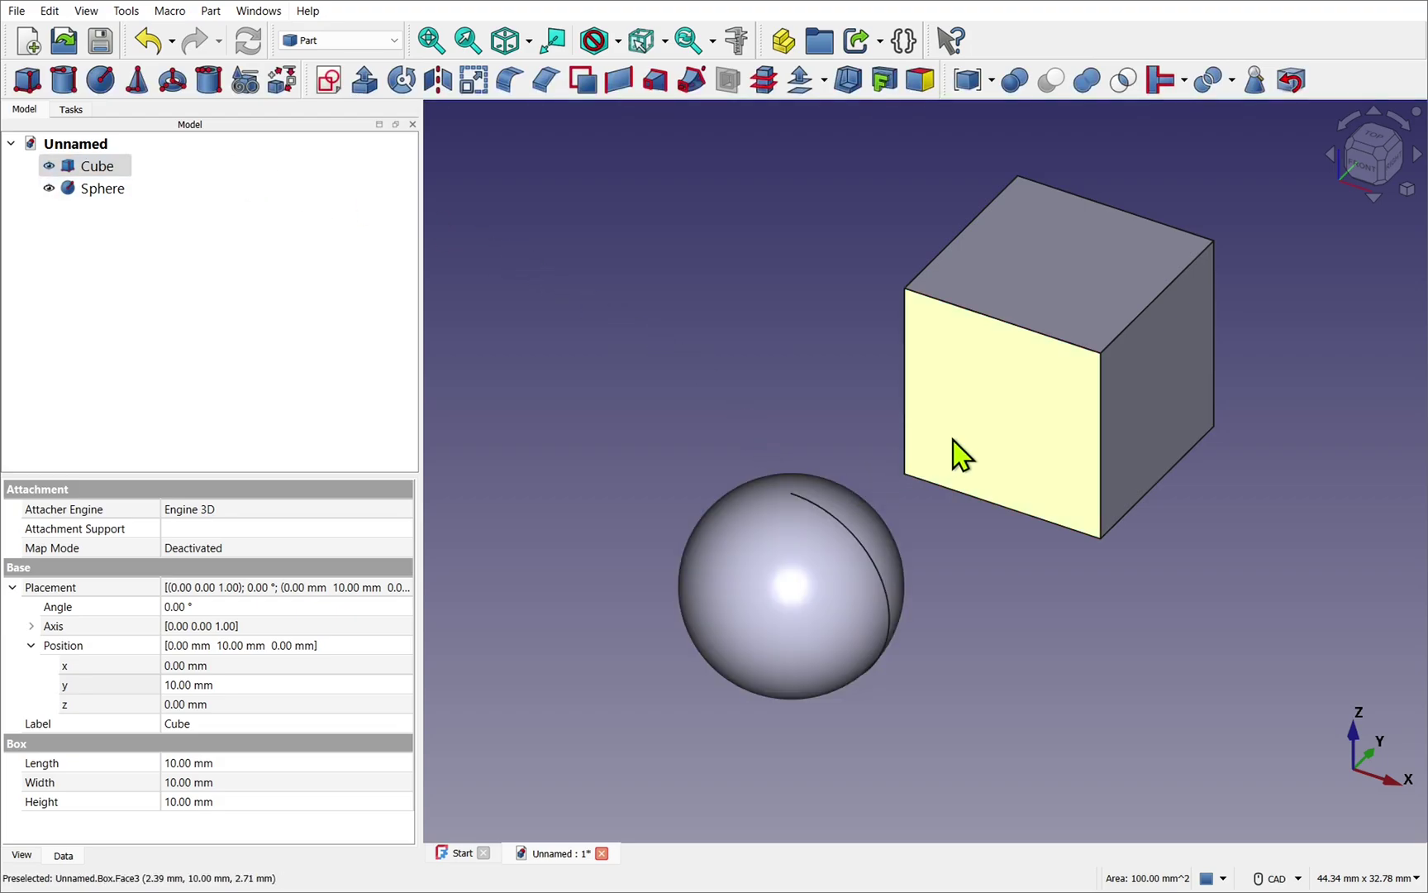
# - Make the sphere see-through with Toggle transparency while the cube stays solid
pyautogui.click(934, 461)
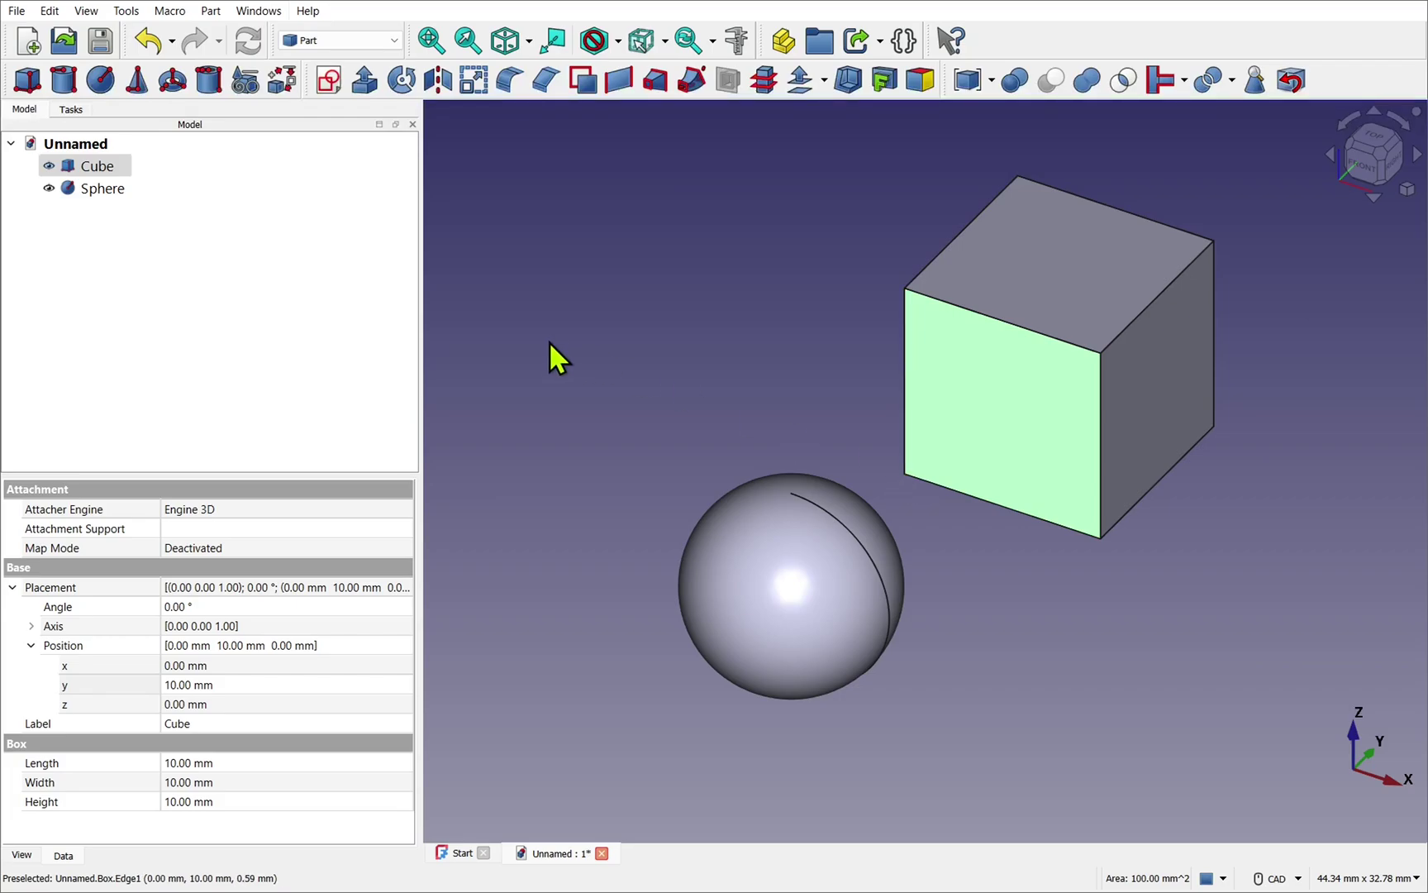
pyautogui.click(792, 579)
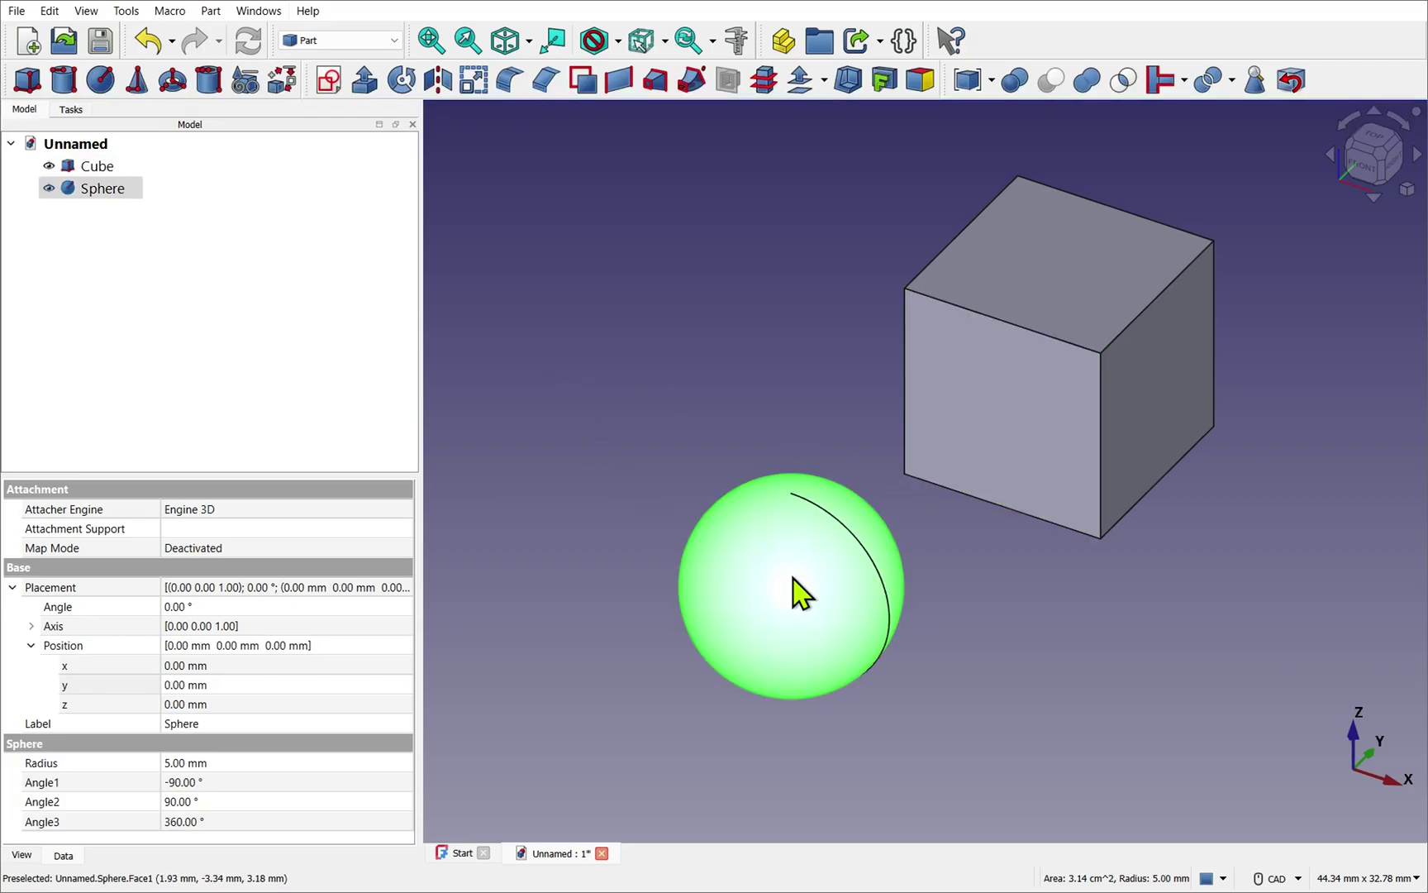
pyautogui.rightClick(792, 577)
pyautogui.moveTo(866, 562)
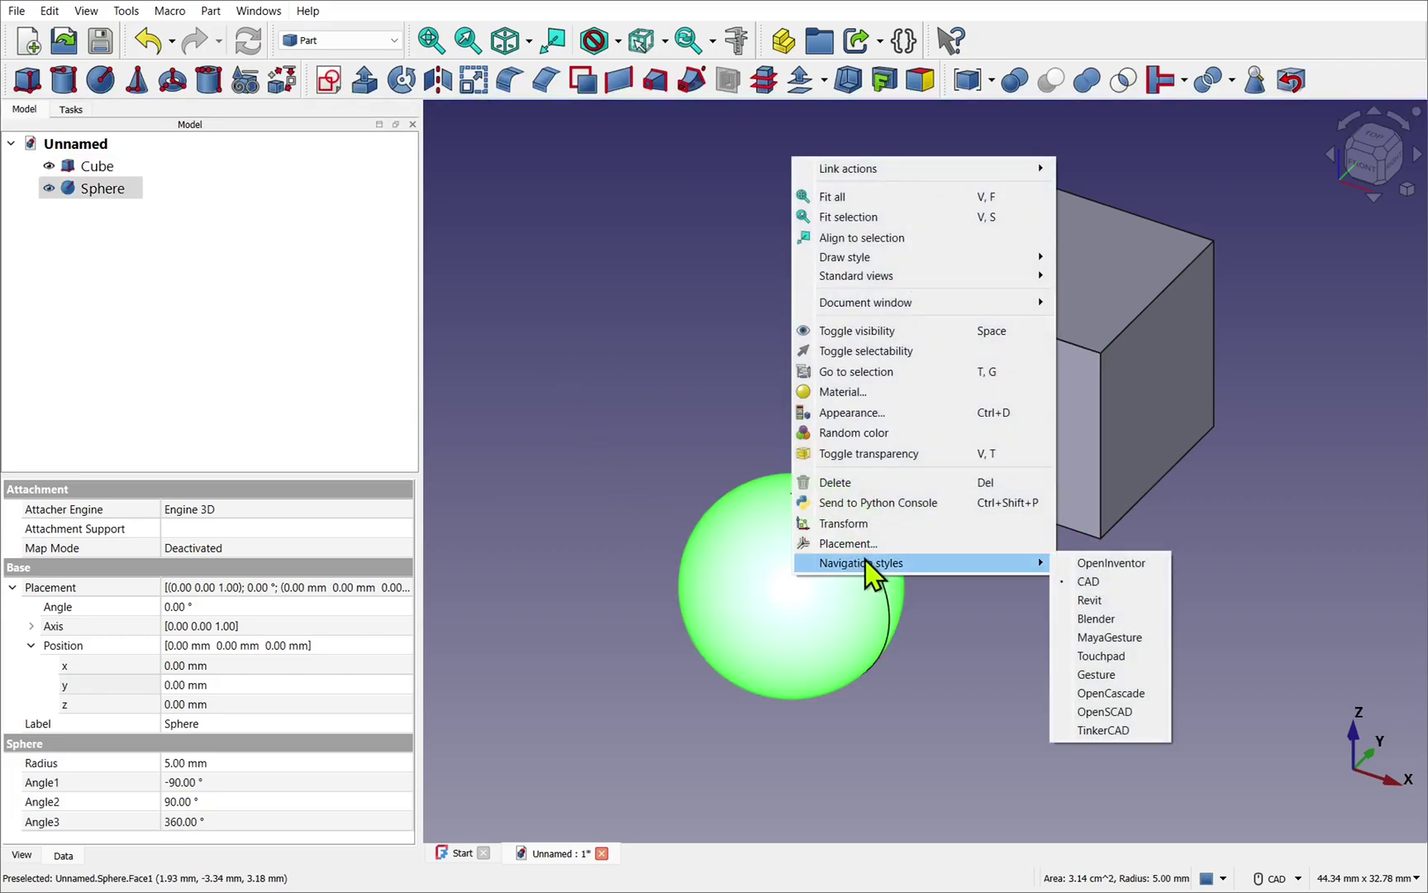
pyautogui.click(874, 456)
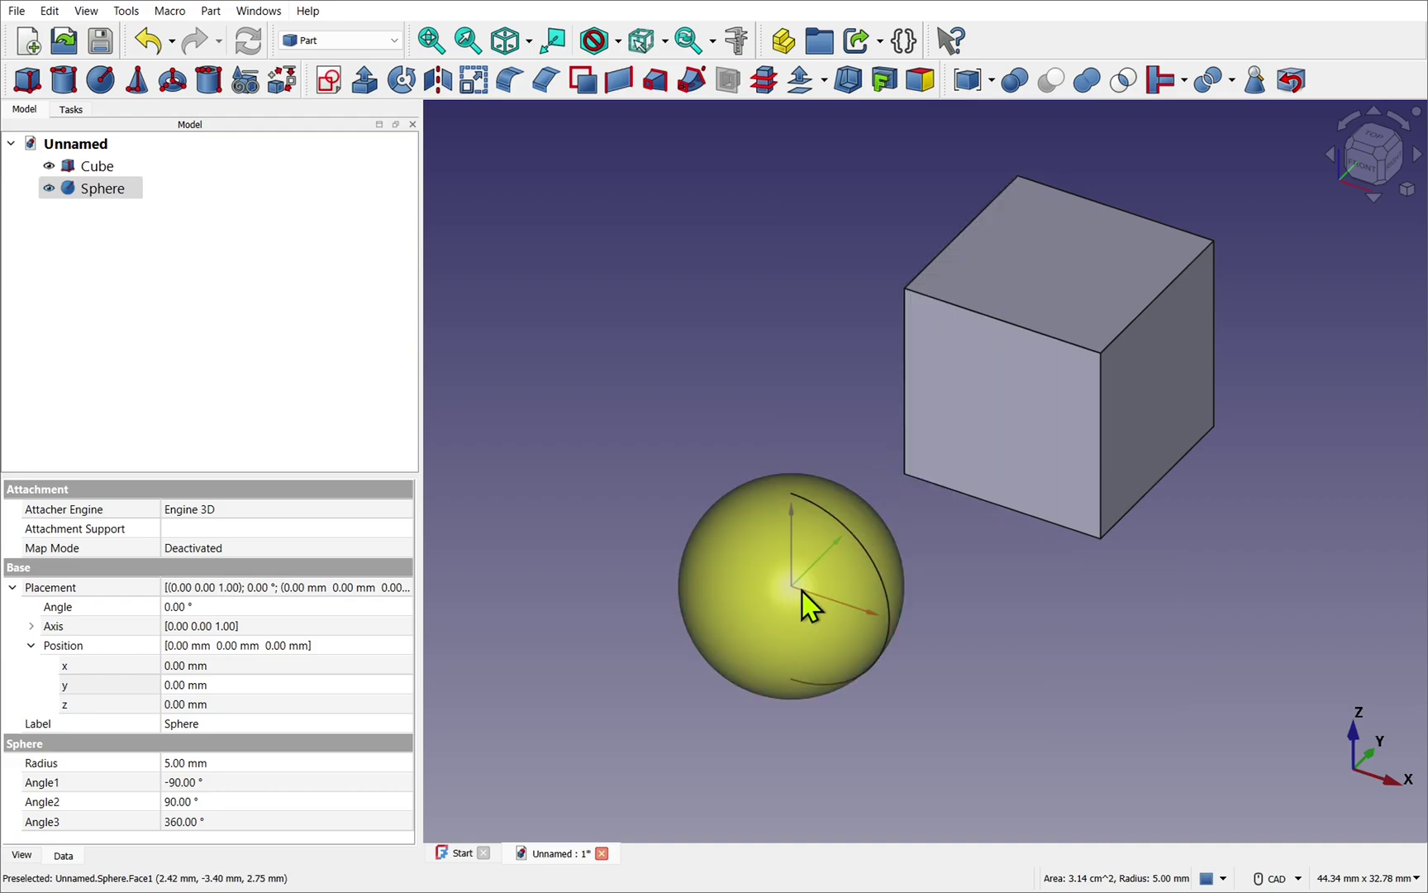
pyautogui.click(785, 635)
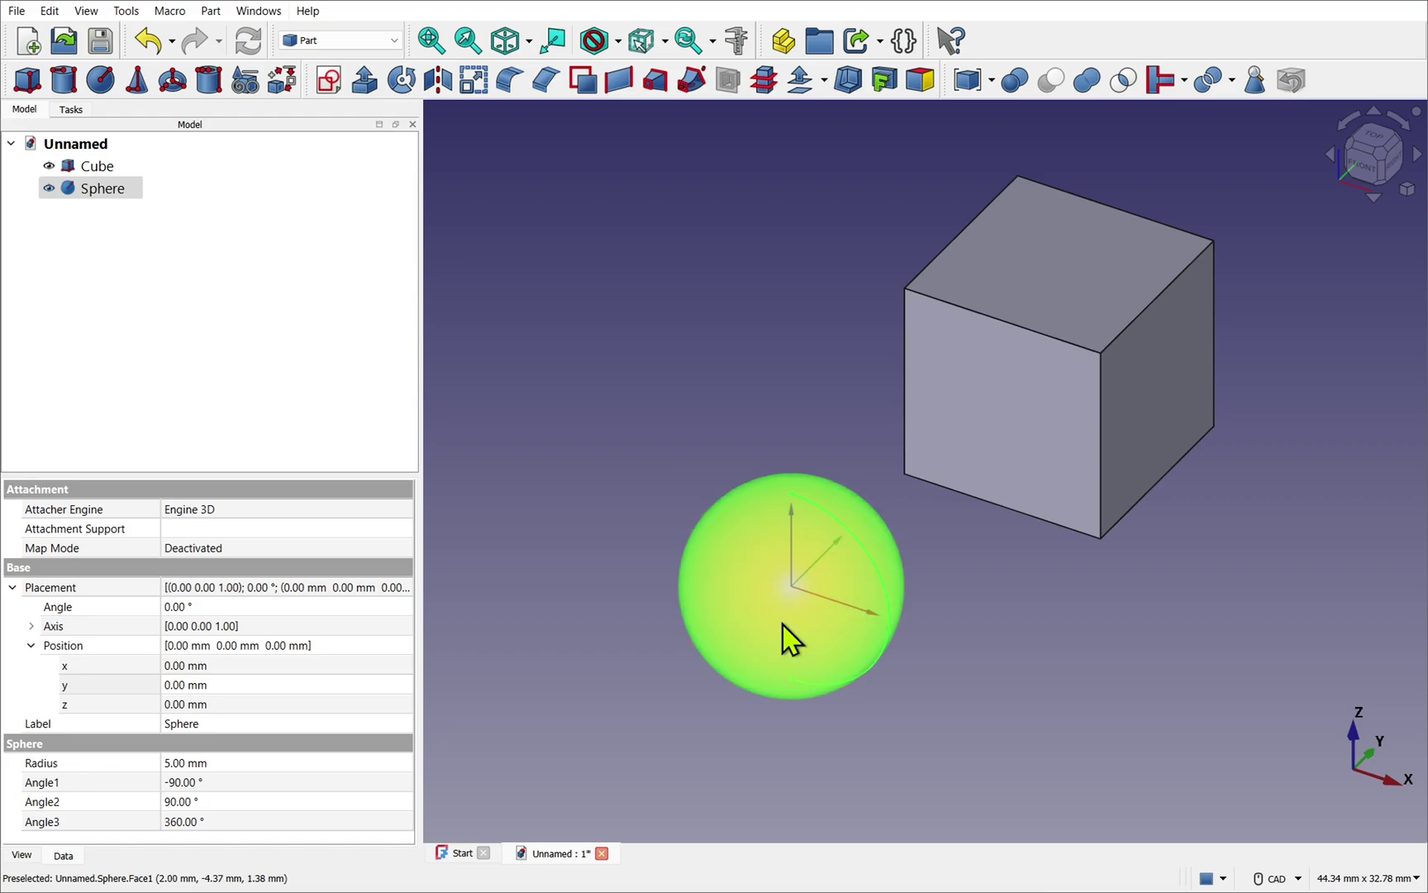
# - Transform the sphere along the Y axis to position 0, -18, 0 mm and confirm
pyautogui.rightClick(785, 636)
pyautogui.click(829, 570)
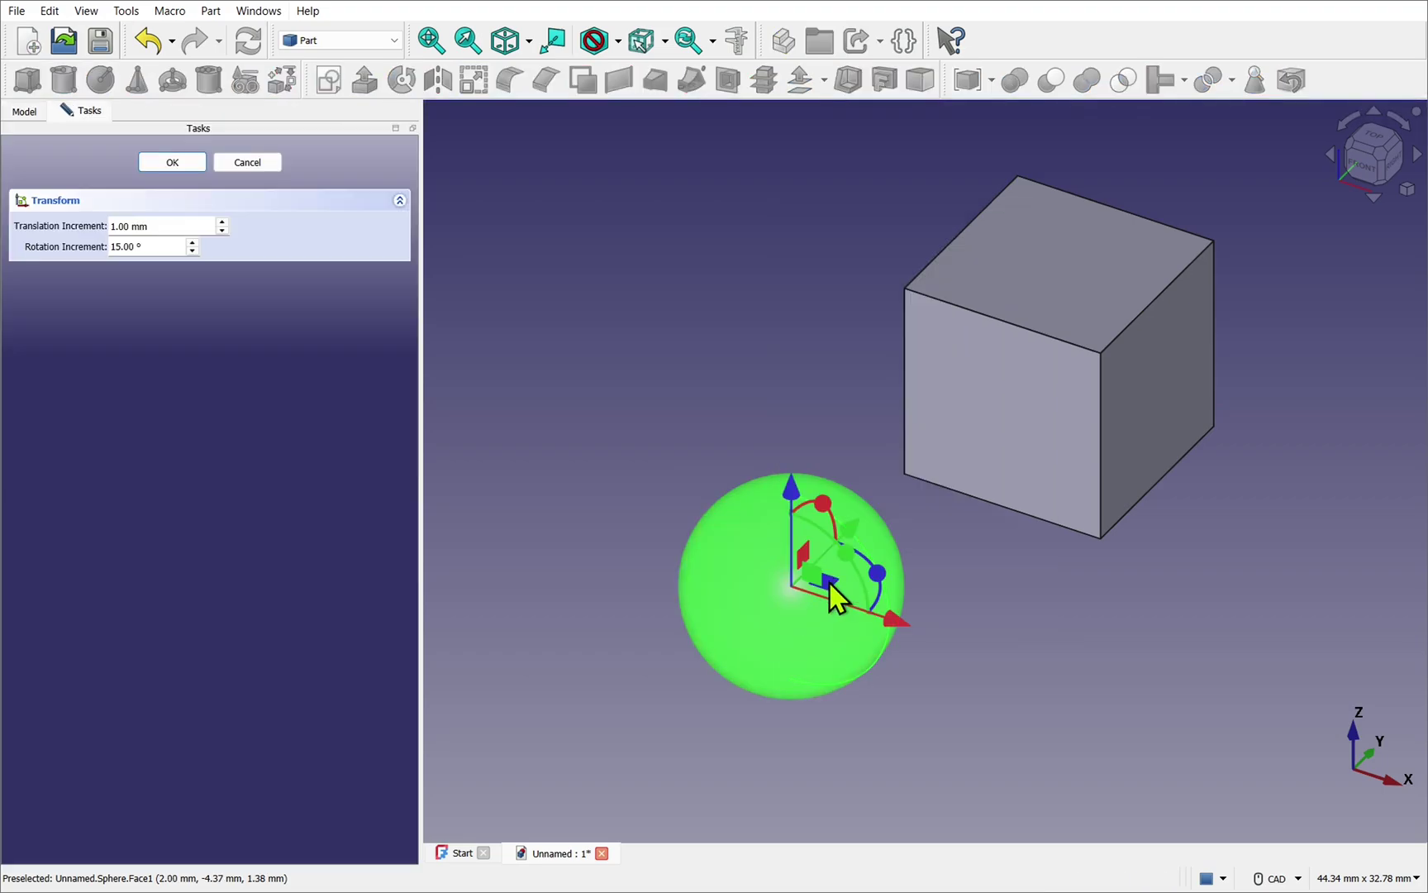
pyautogui.moveTo(854, 543); pyautogui.dragTo(579, 669)
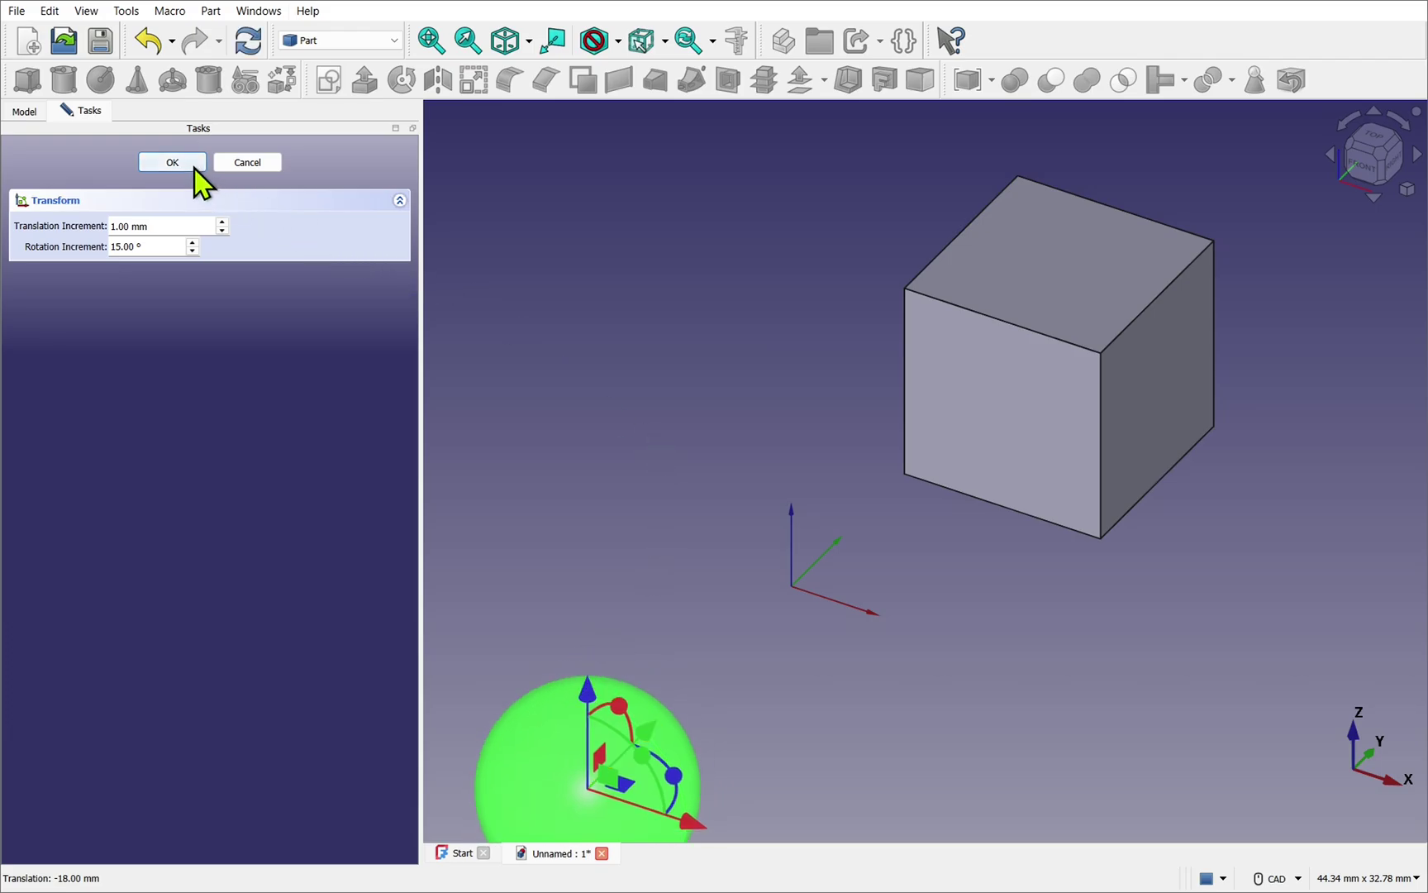
pyautogui.click(172, 162)
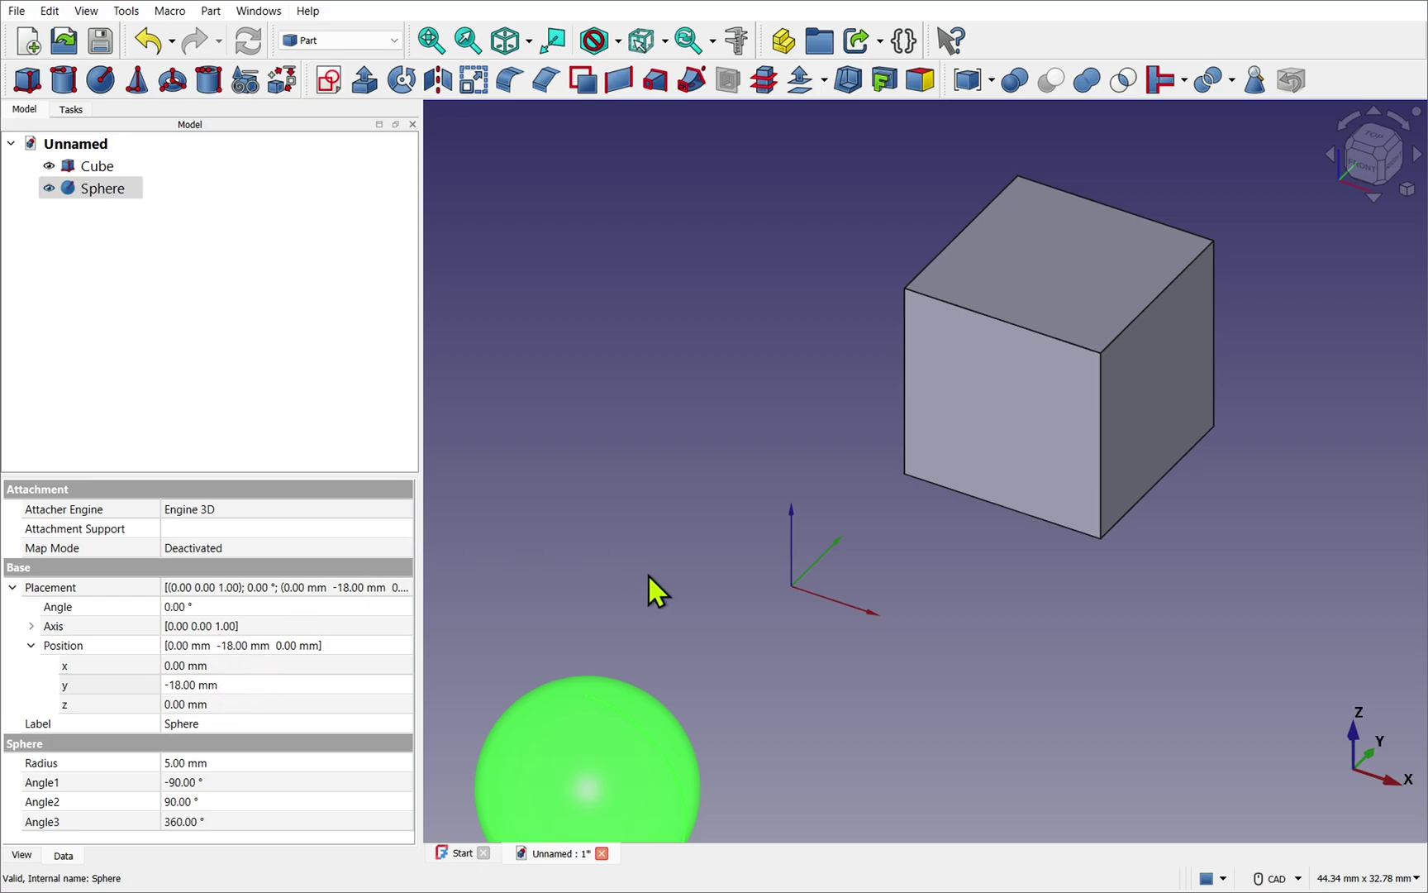
pyautogui.click(87, 195)
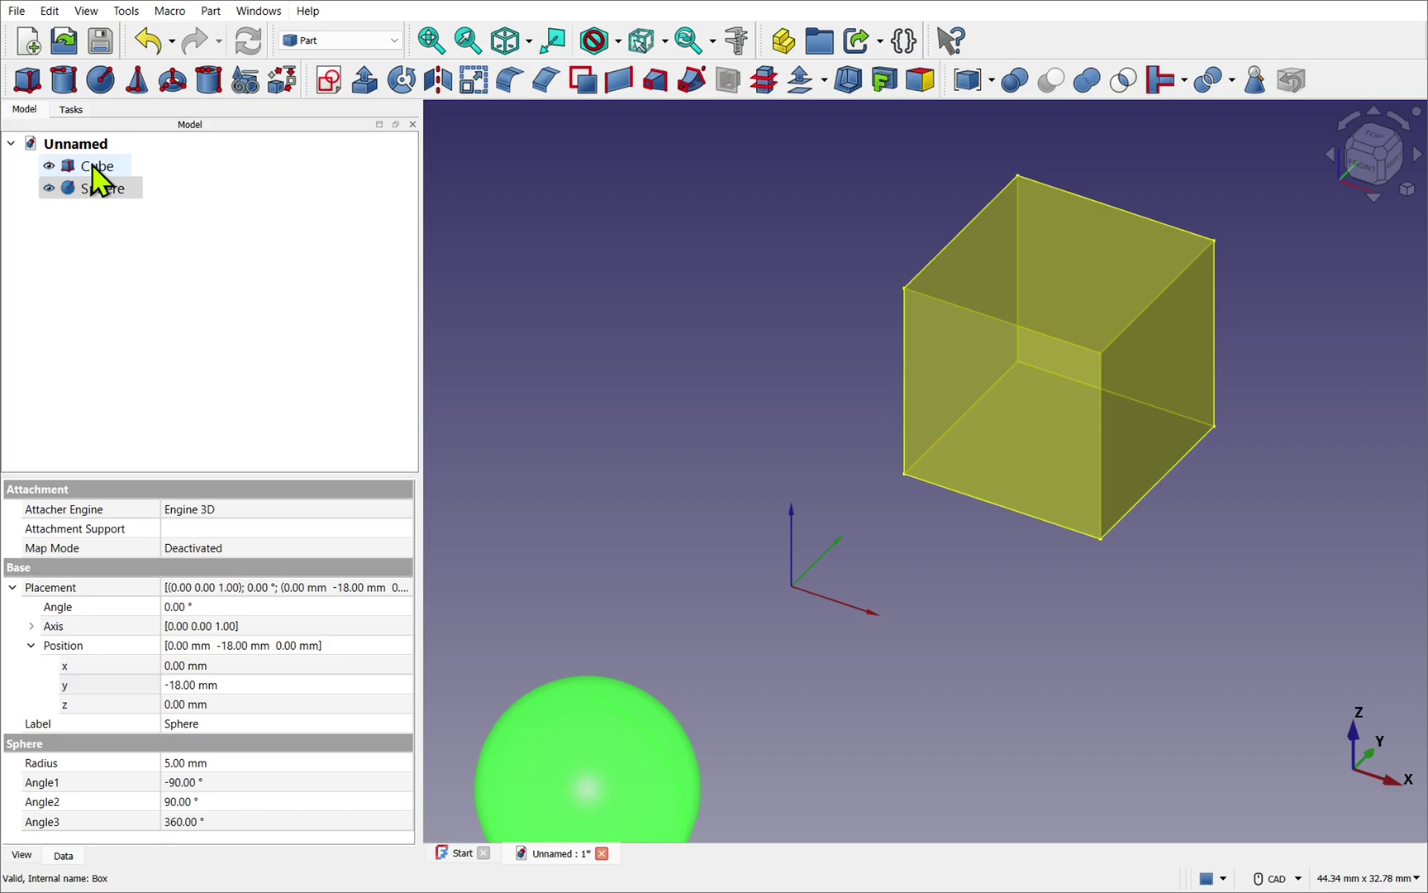
pyautogui.click(50, 166)
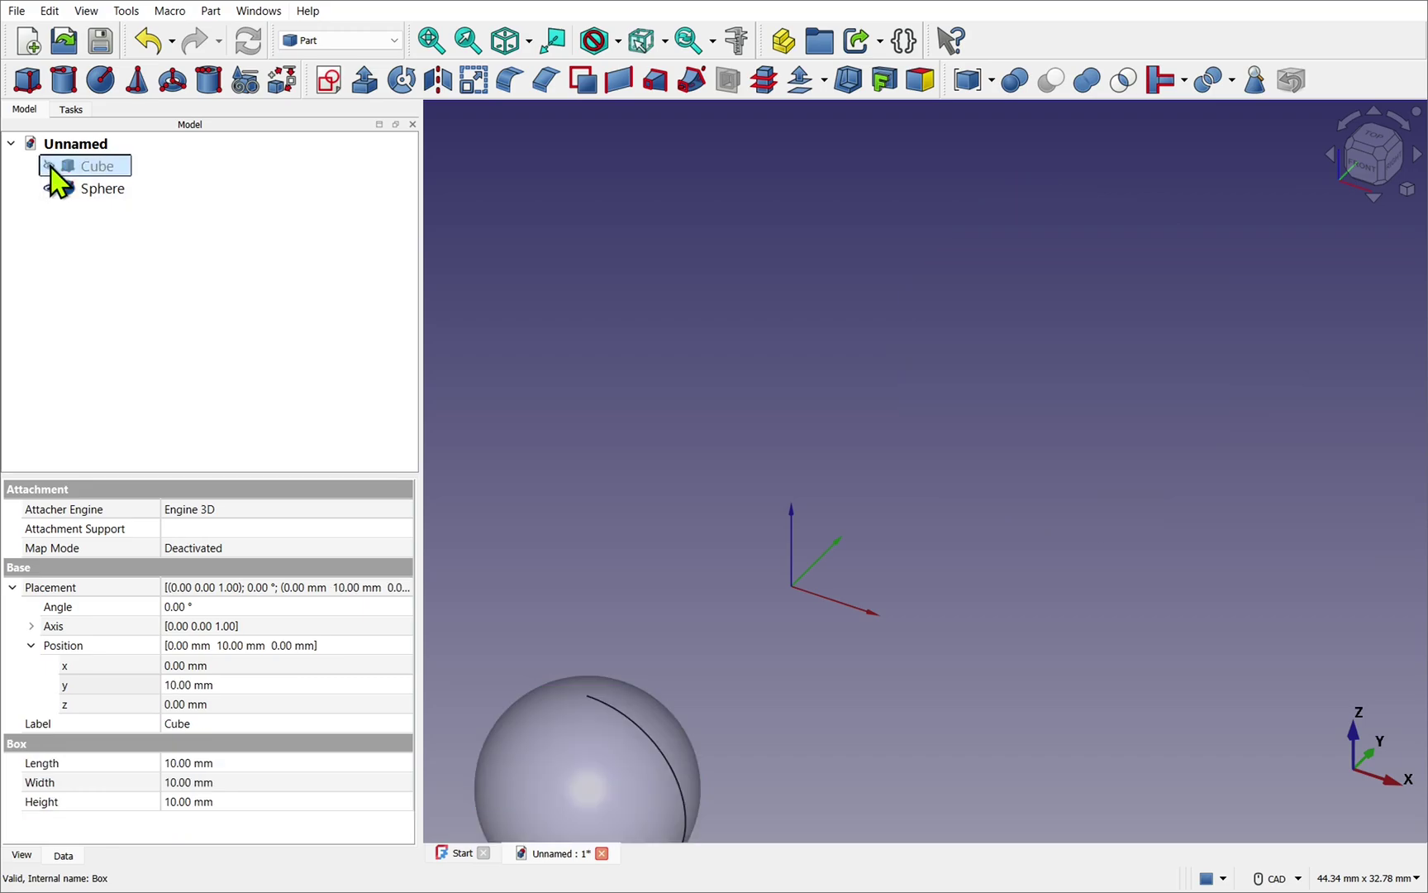
pyautogui.click(50, 166)
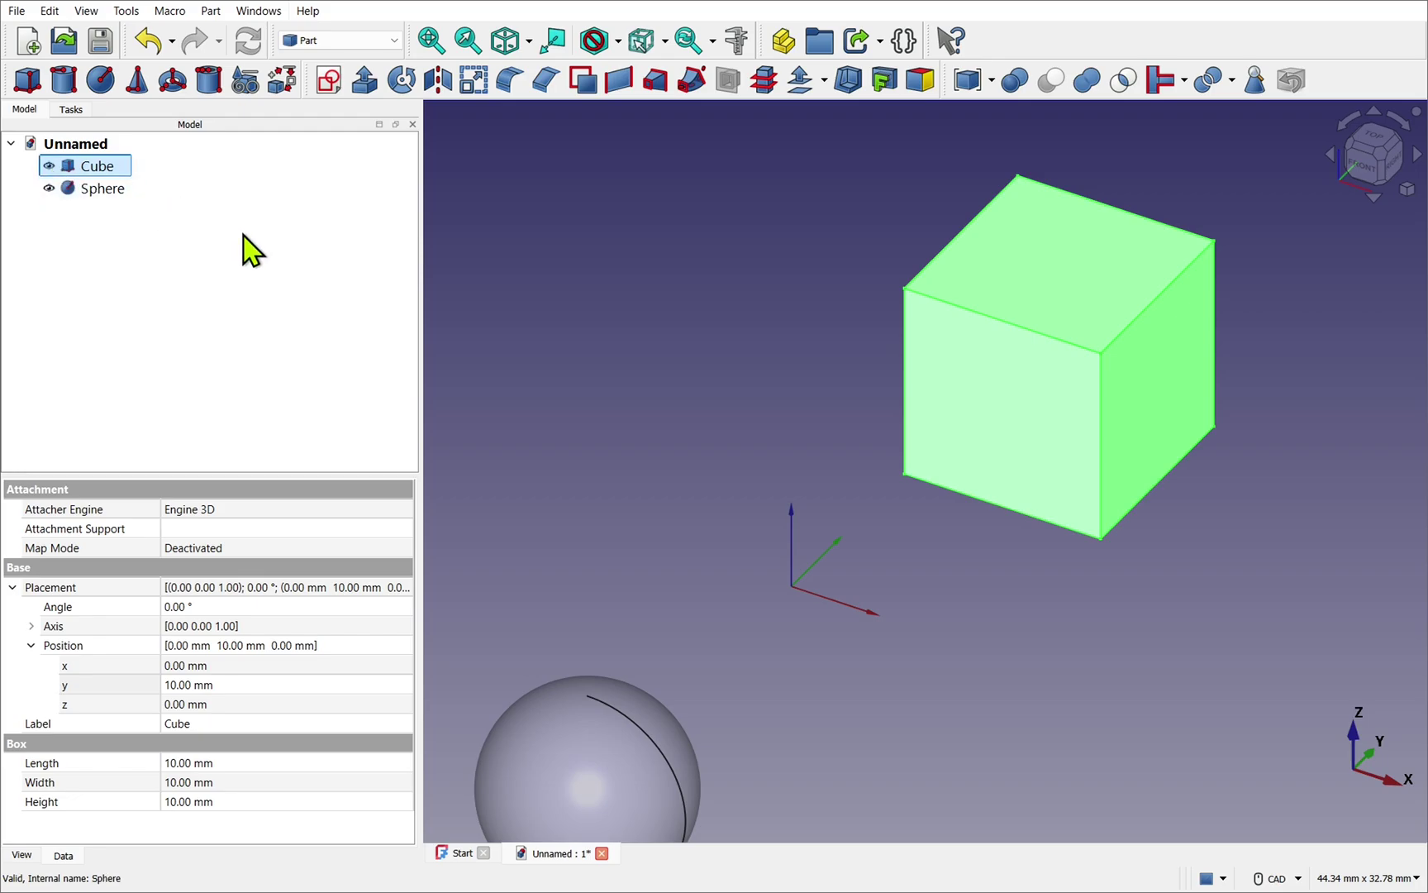
pyautogui.press('space')
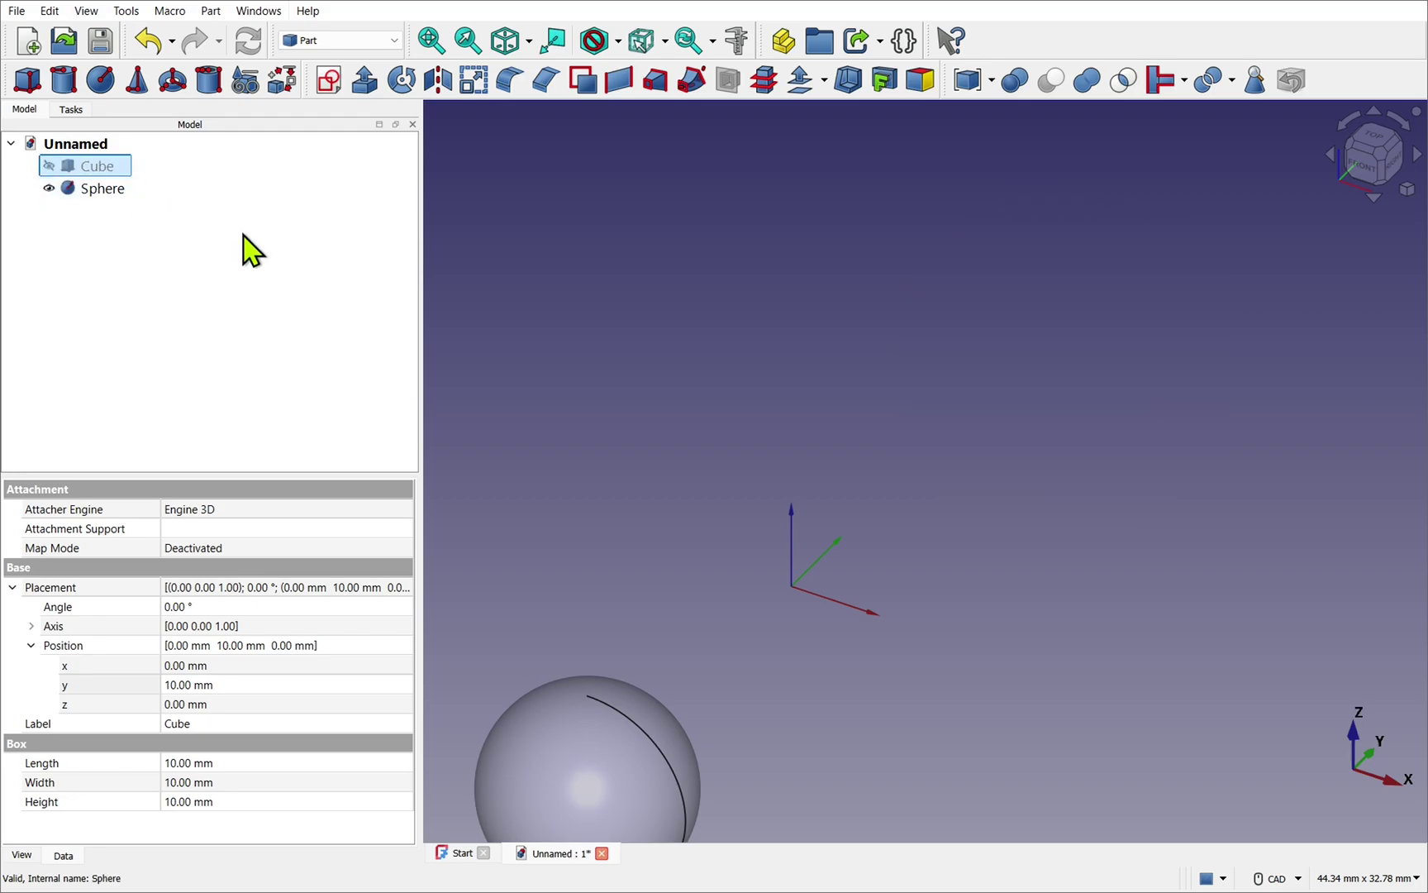
pyautogui.press('space')
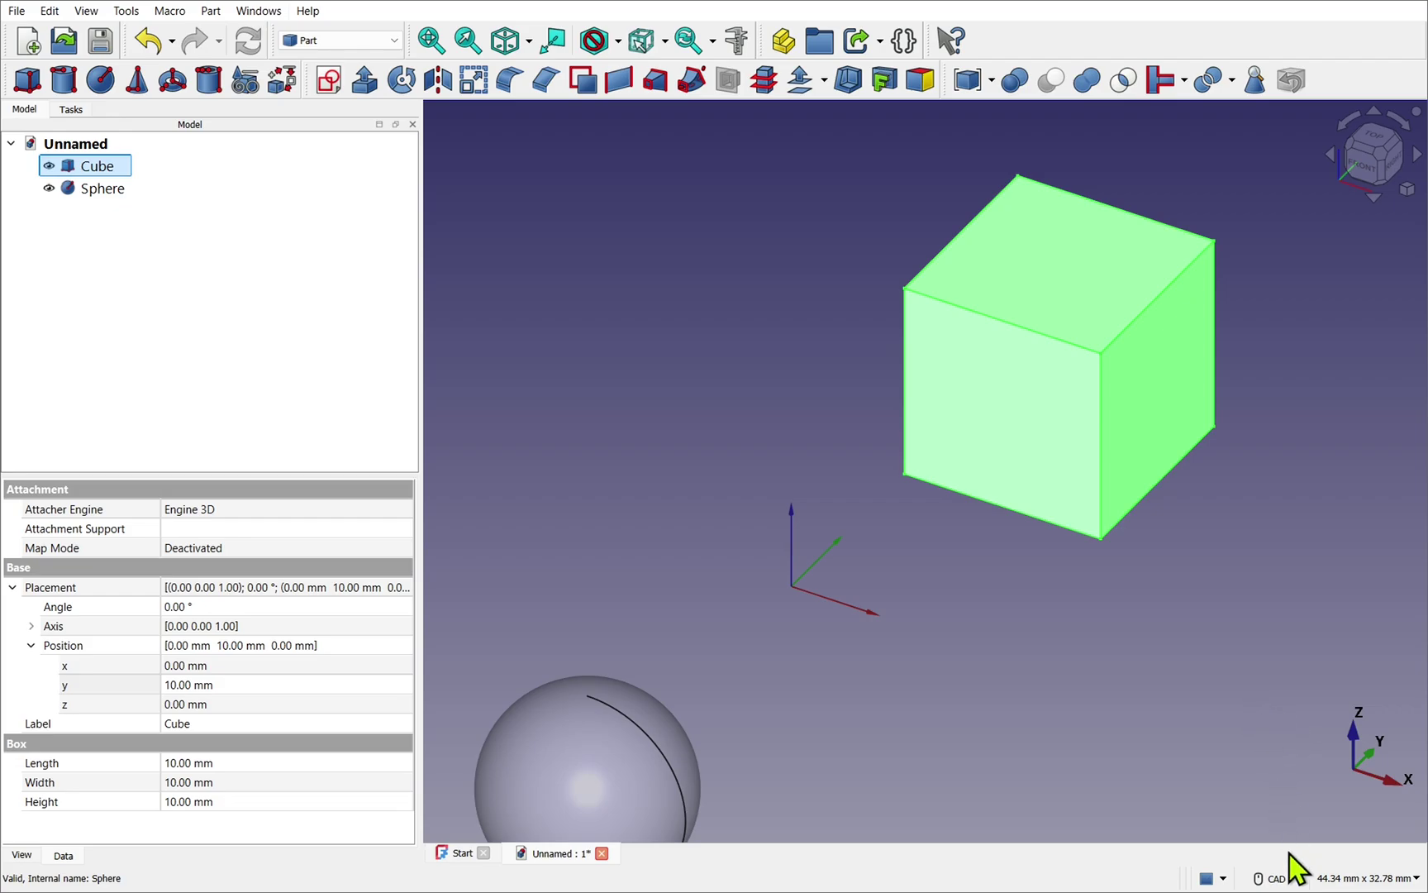
# - Switch the status-bar navigation style from CAD to Touchpad
pyautogui.click(1296, 879)
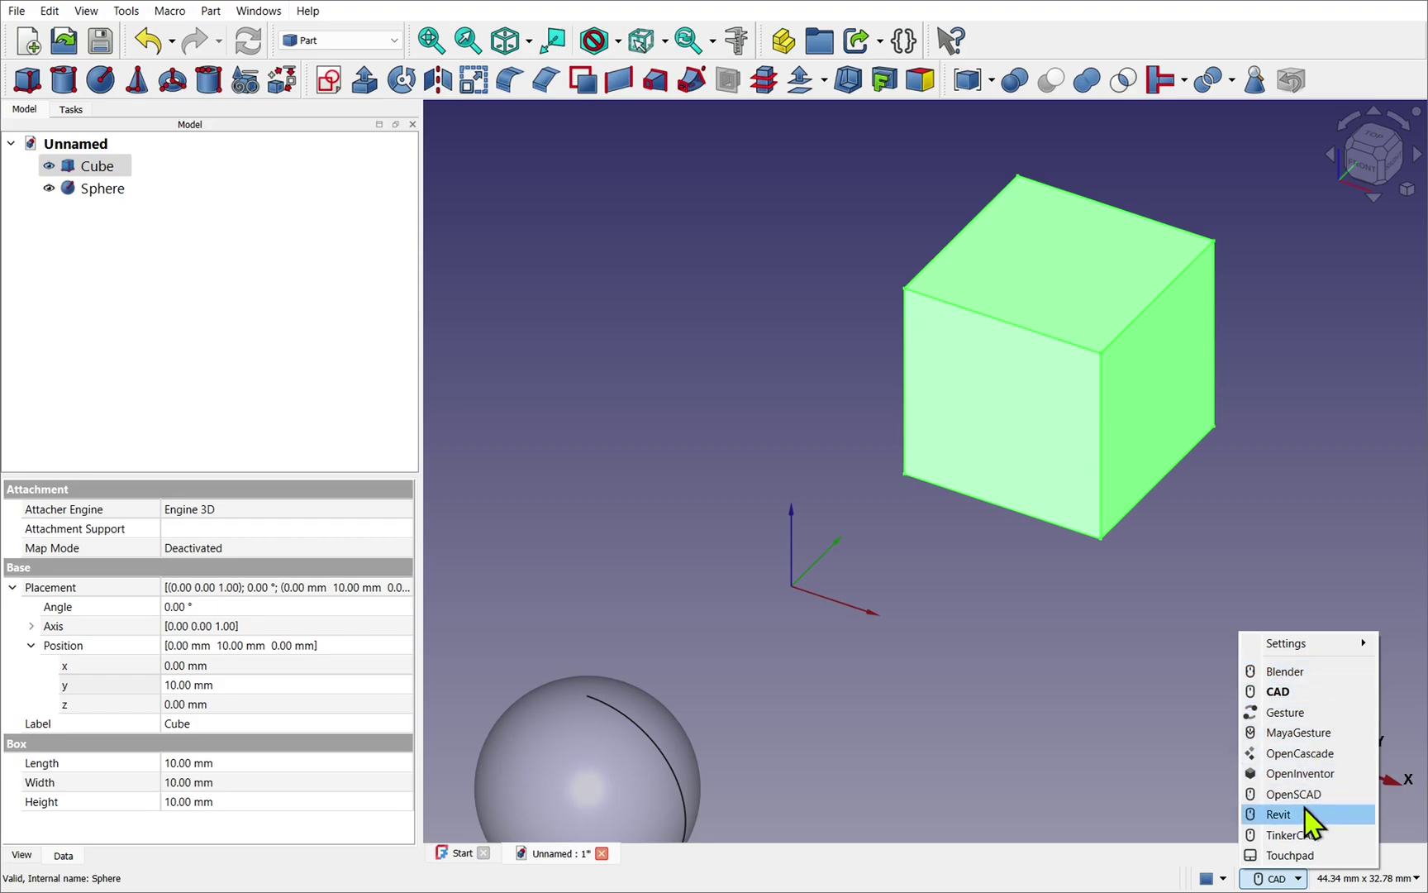
pyautogui.click(1291, 855)
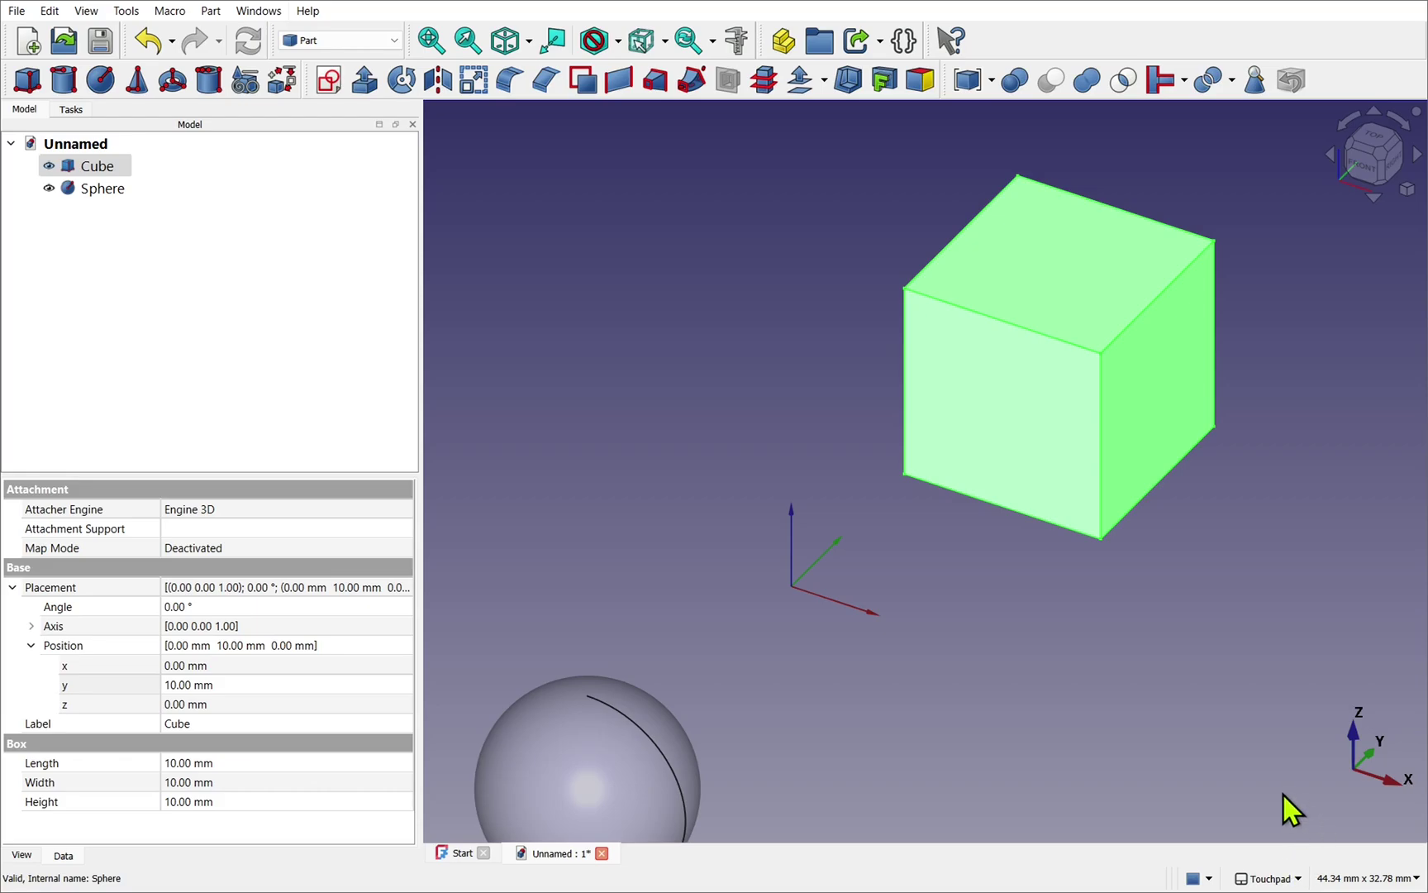
pyautogui.moveTo(1252, 874)
# - Zoom the scene in and out, then fit all (V, F) so cube and sphere show fully
pyautogui.scroll(-5, 959, 684)
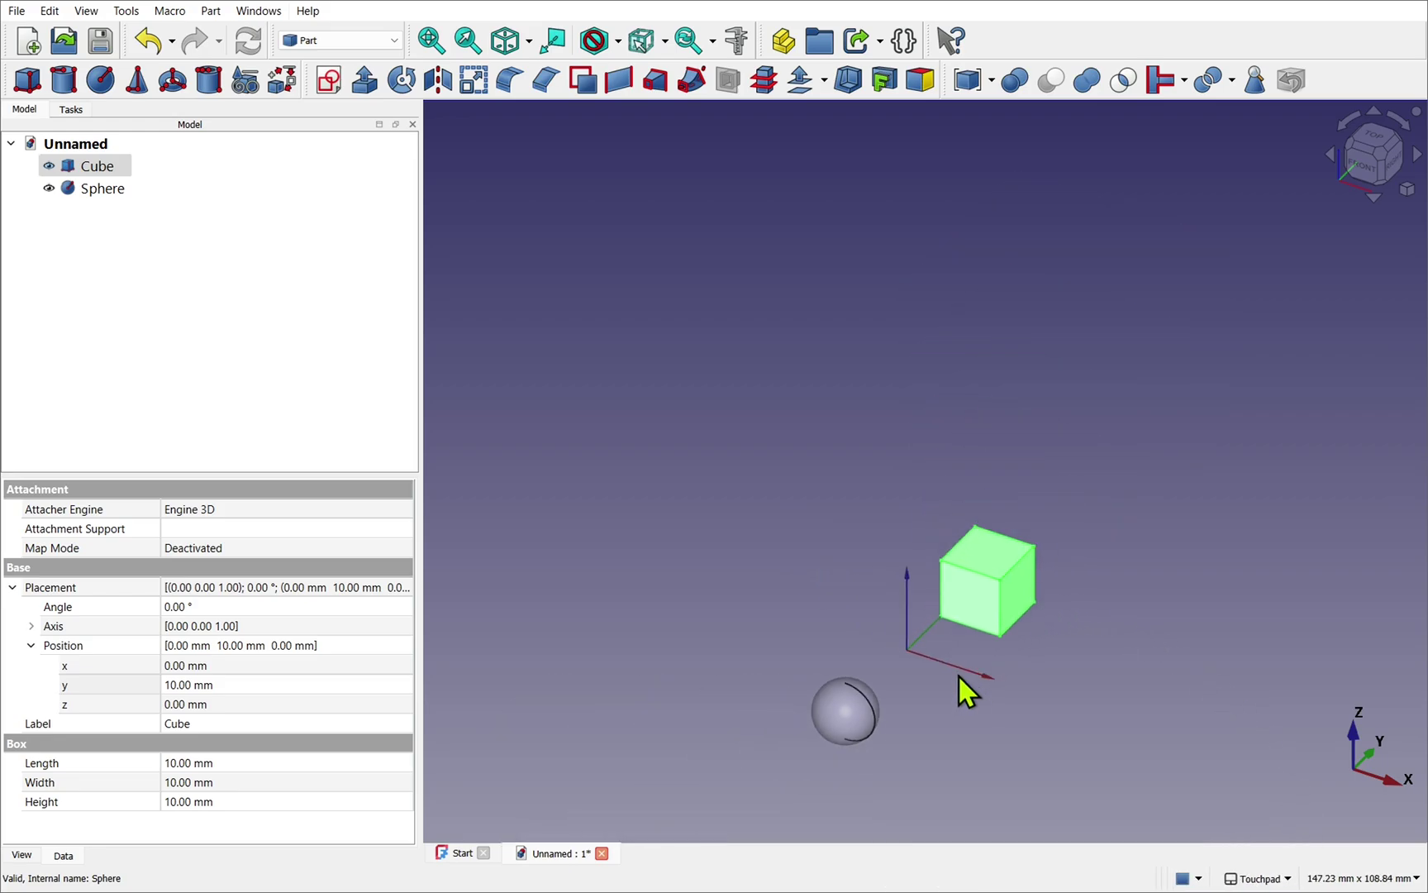
pyautogui.scroll(5, 959, 675)
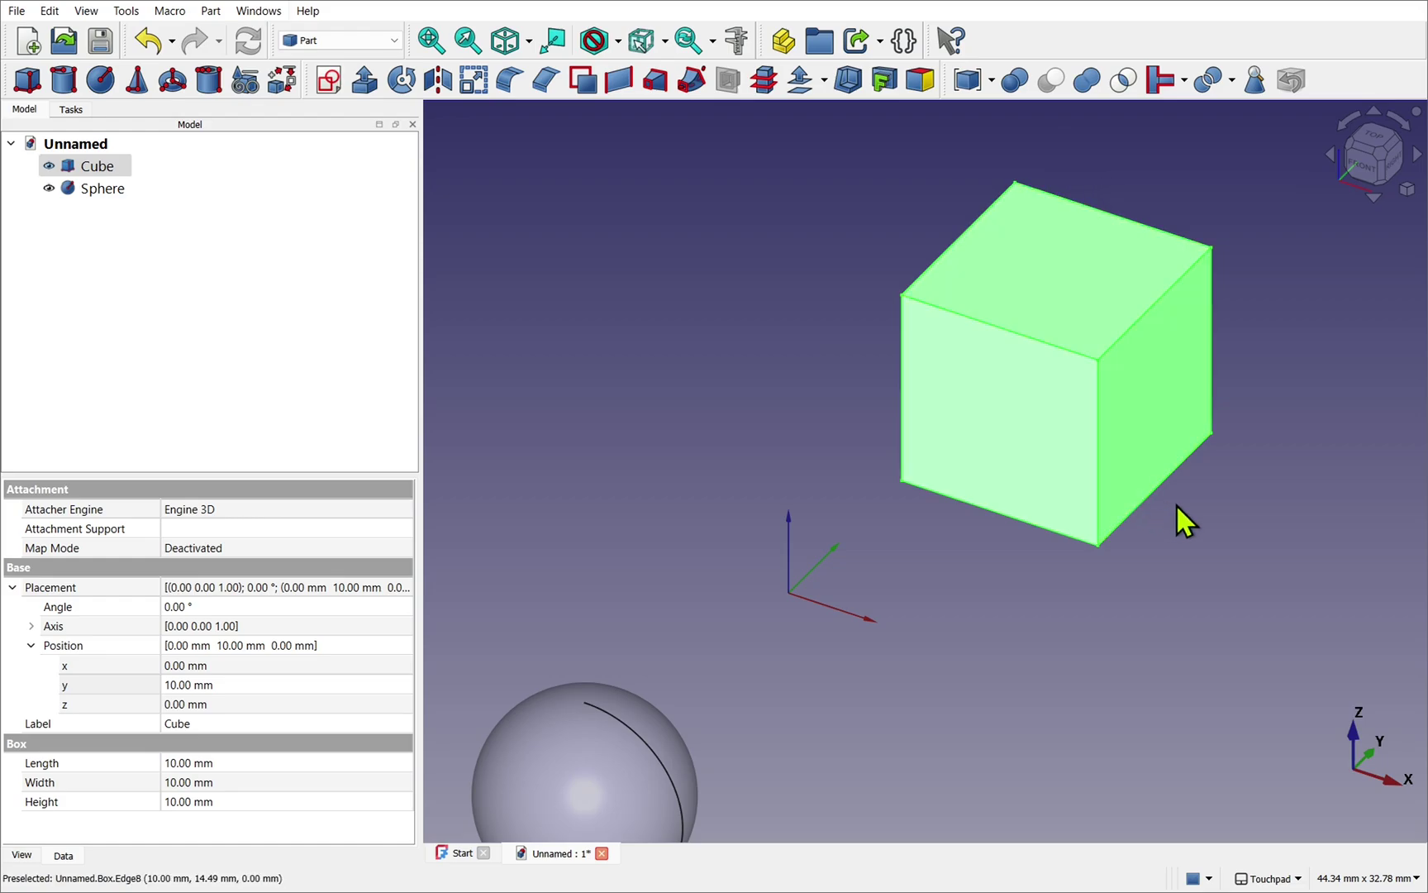
pyautogui.scroll(2, 1193, 467)
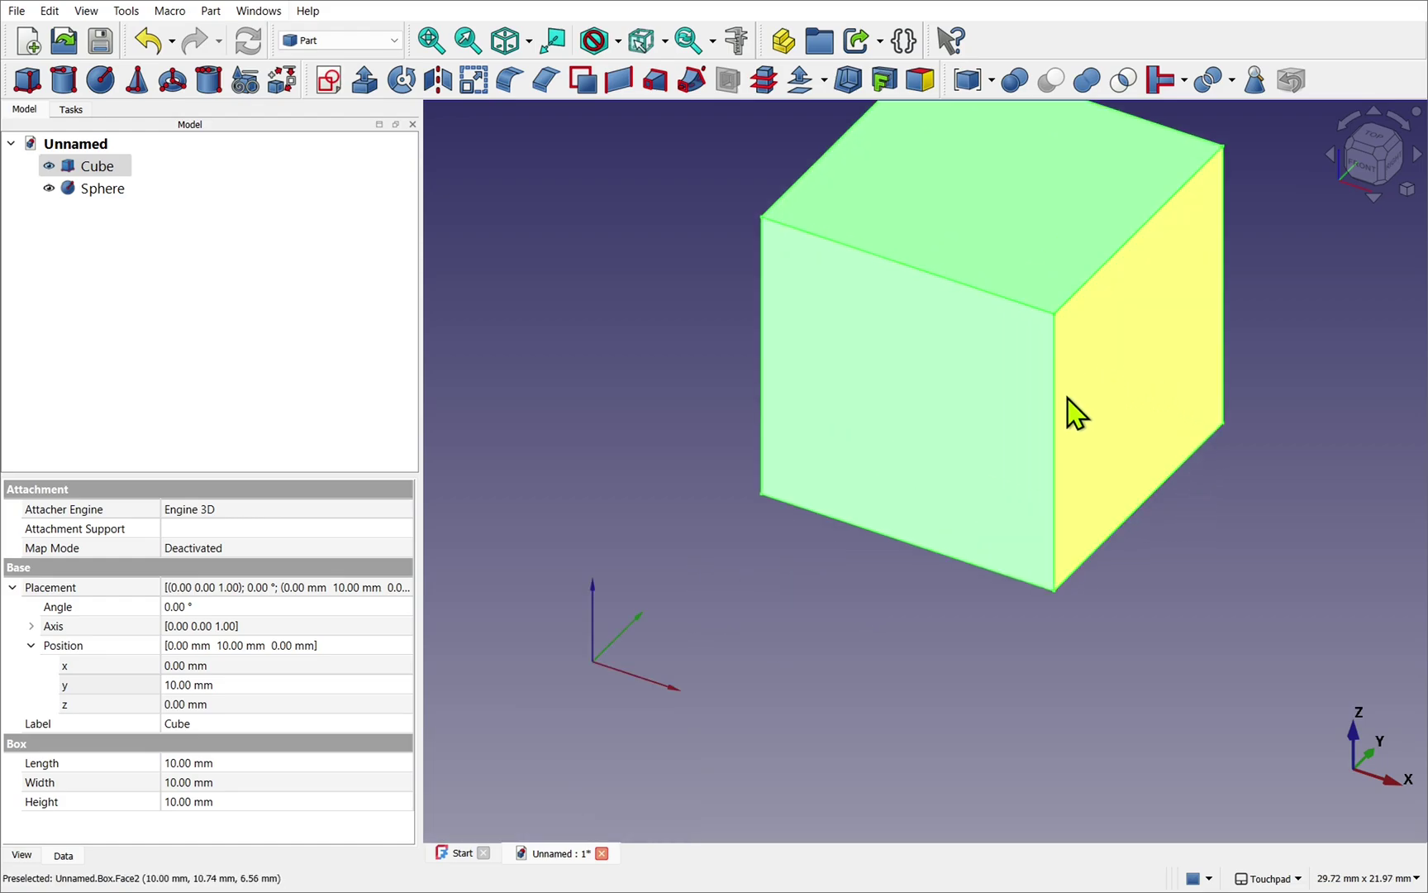
pyautogui.scroll(1, 1065, 398)
pyautogui.scroll(1, 1065, 411)
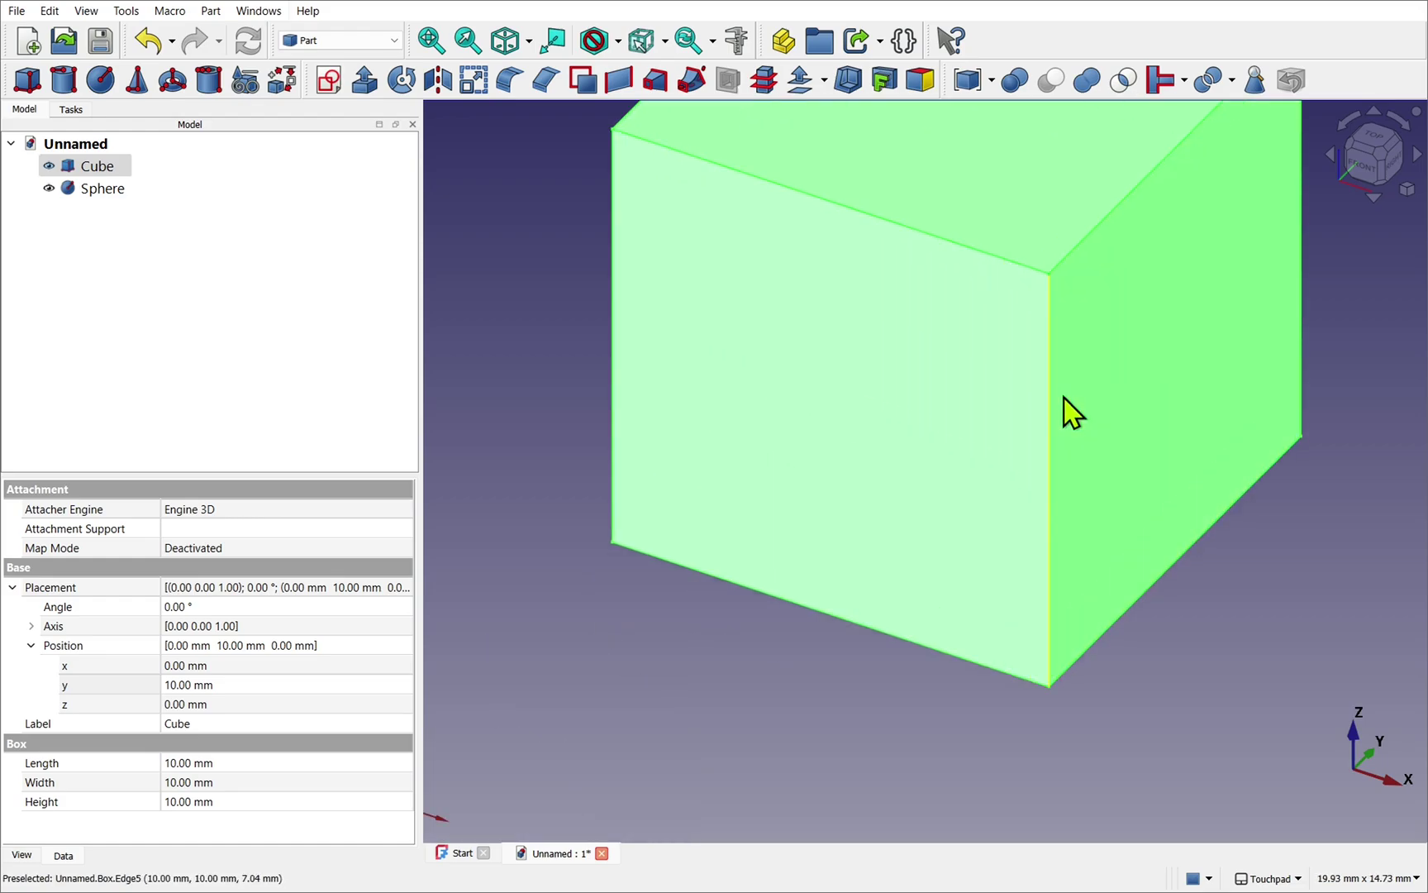
pyautogui.scroll(1, 1071, 410)
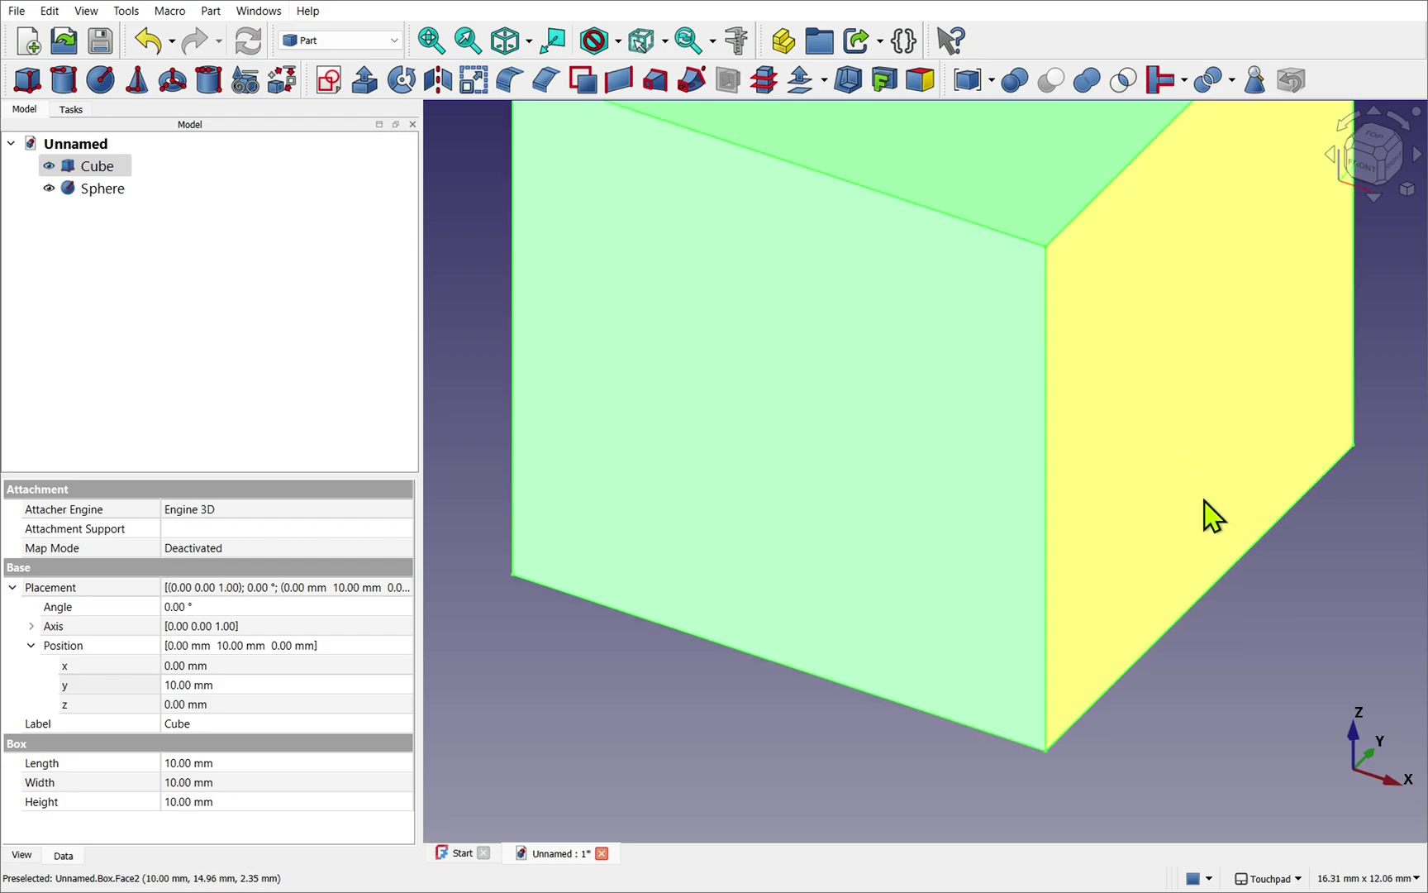
pyautogui.scroll(1, 1085, 386)
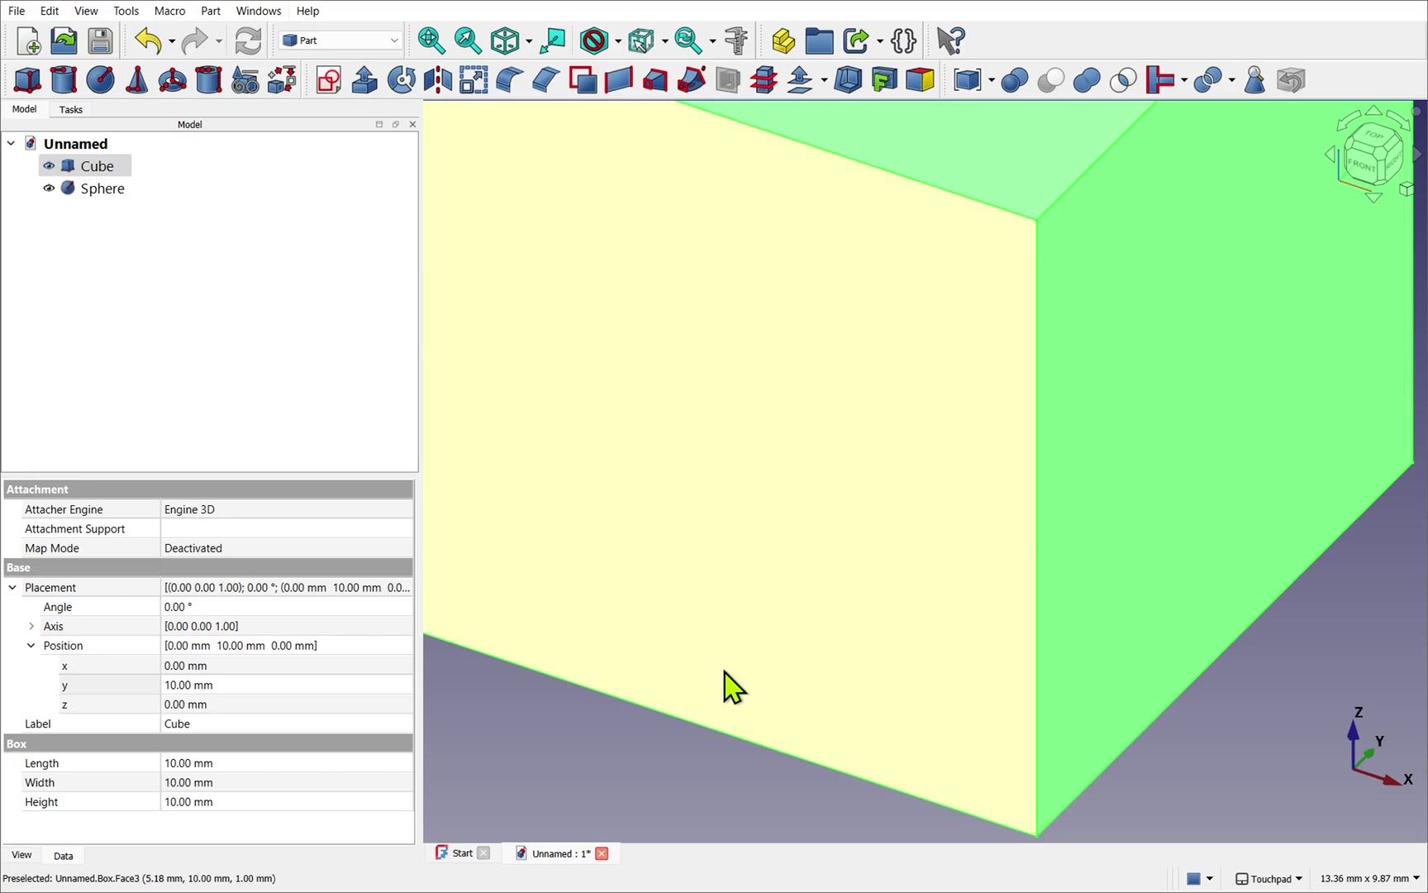
pyautogui.press('v')
pyautogui.press('f')
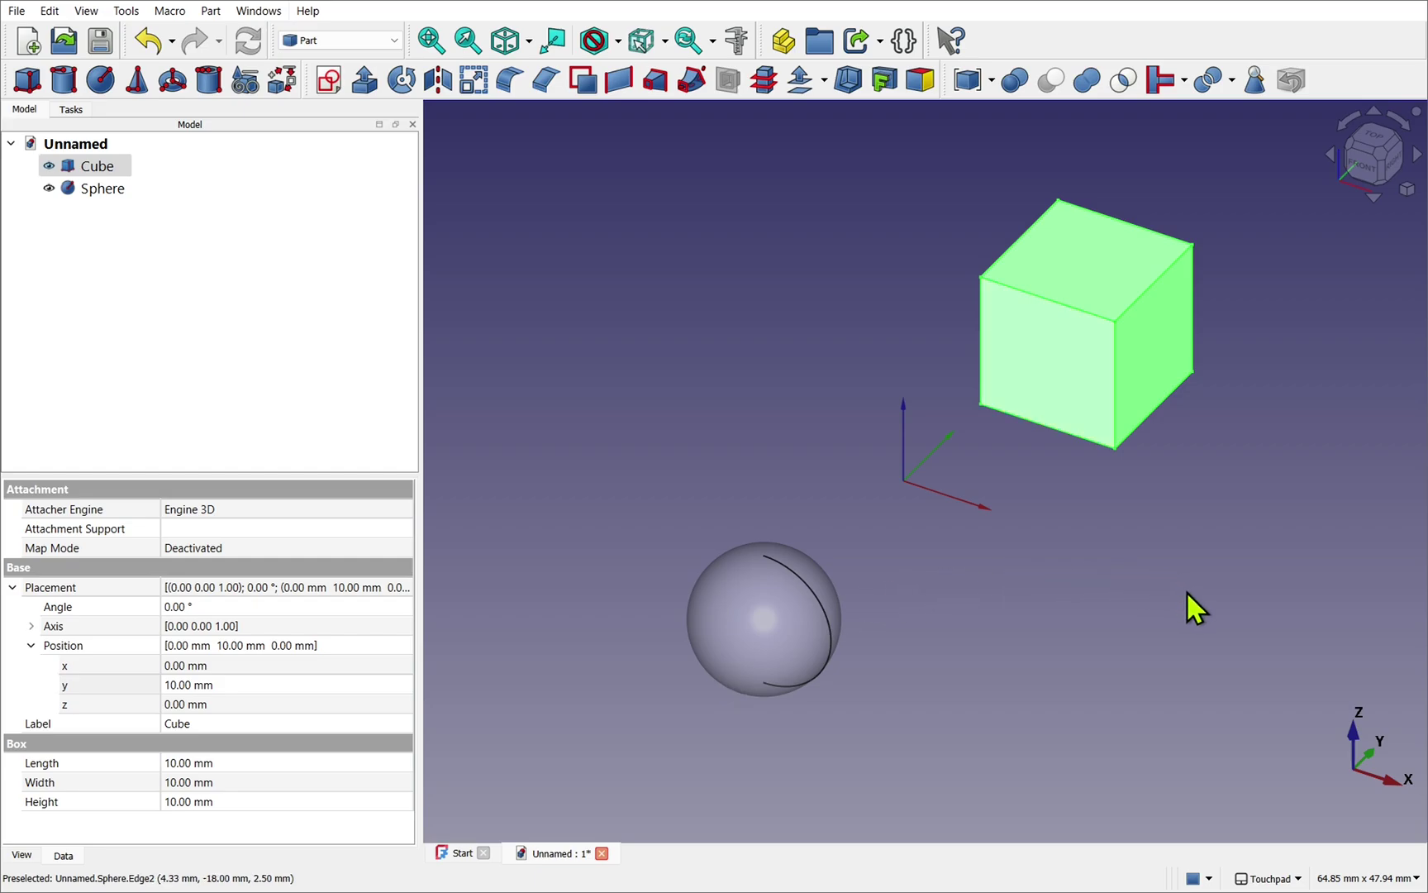
pyautogui.scroll(6, 1186, 591)
pyautogui.scroll(-5, 1187, 591)
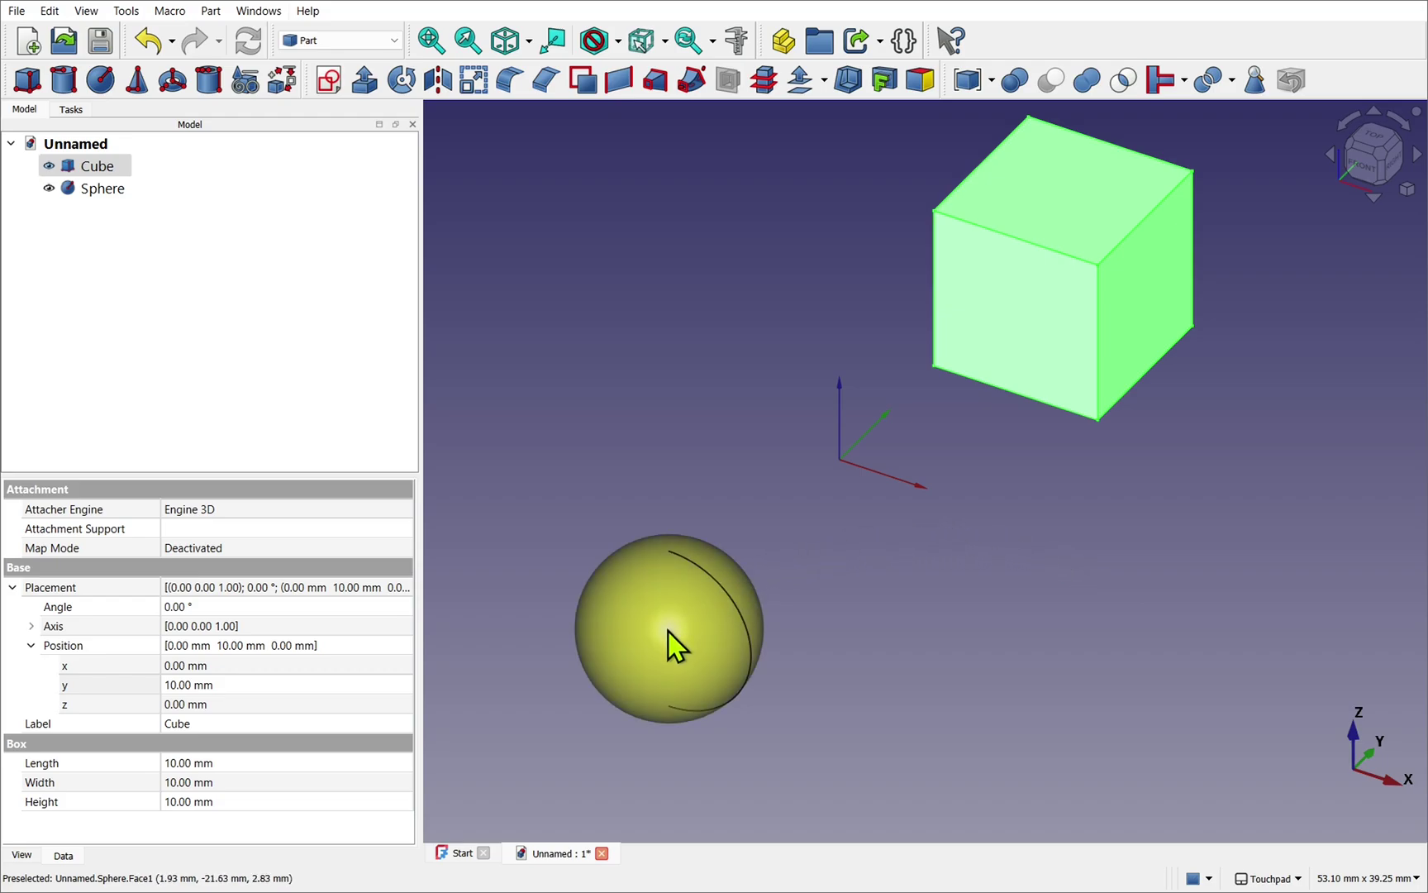
pyautogui.scroll(5, 668, 632)
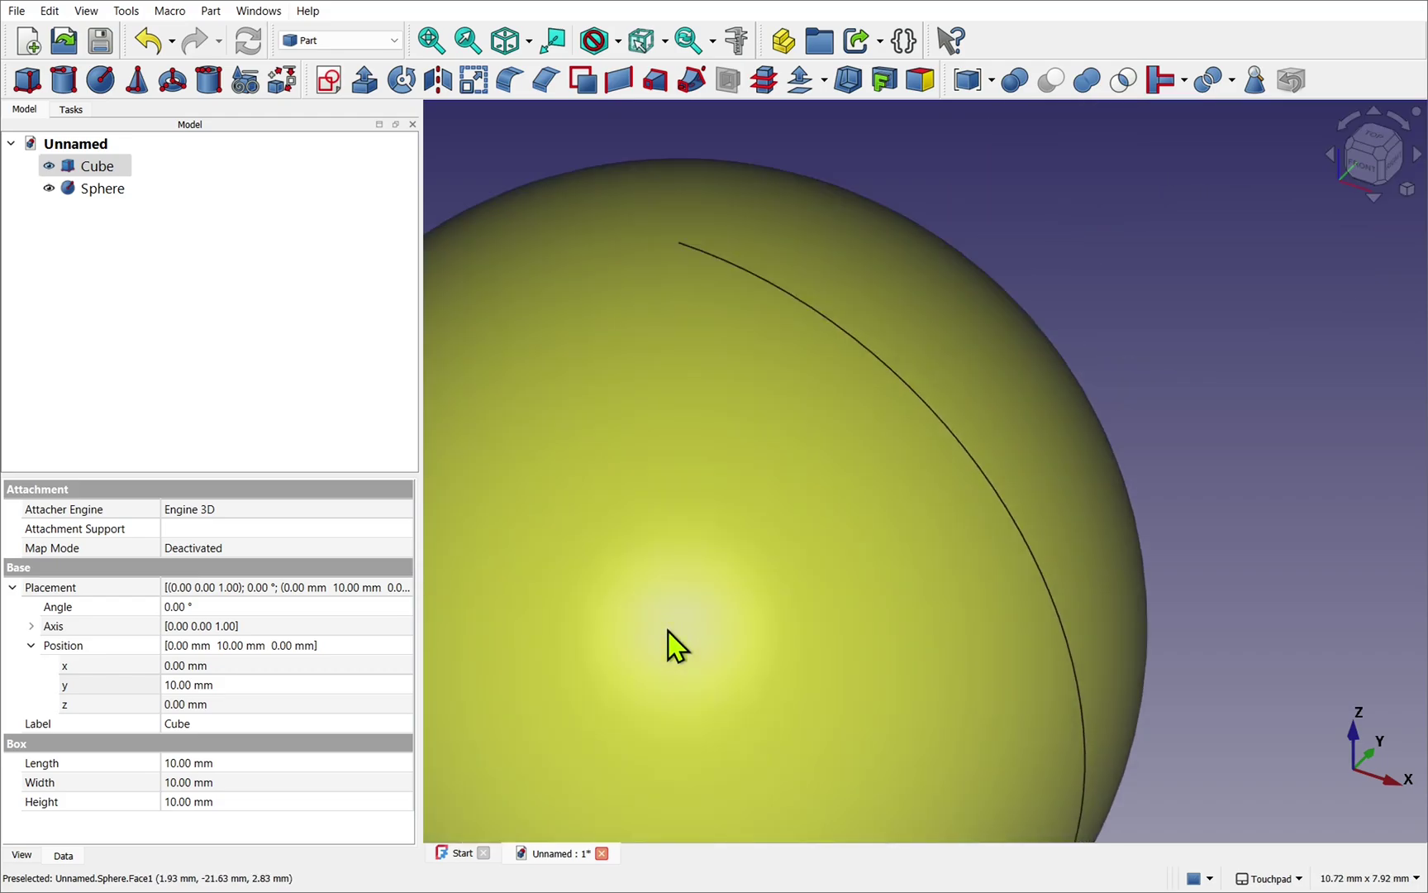
pyautogui.scroll(-2, 667, 635)
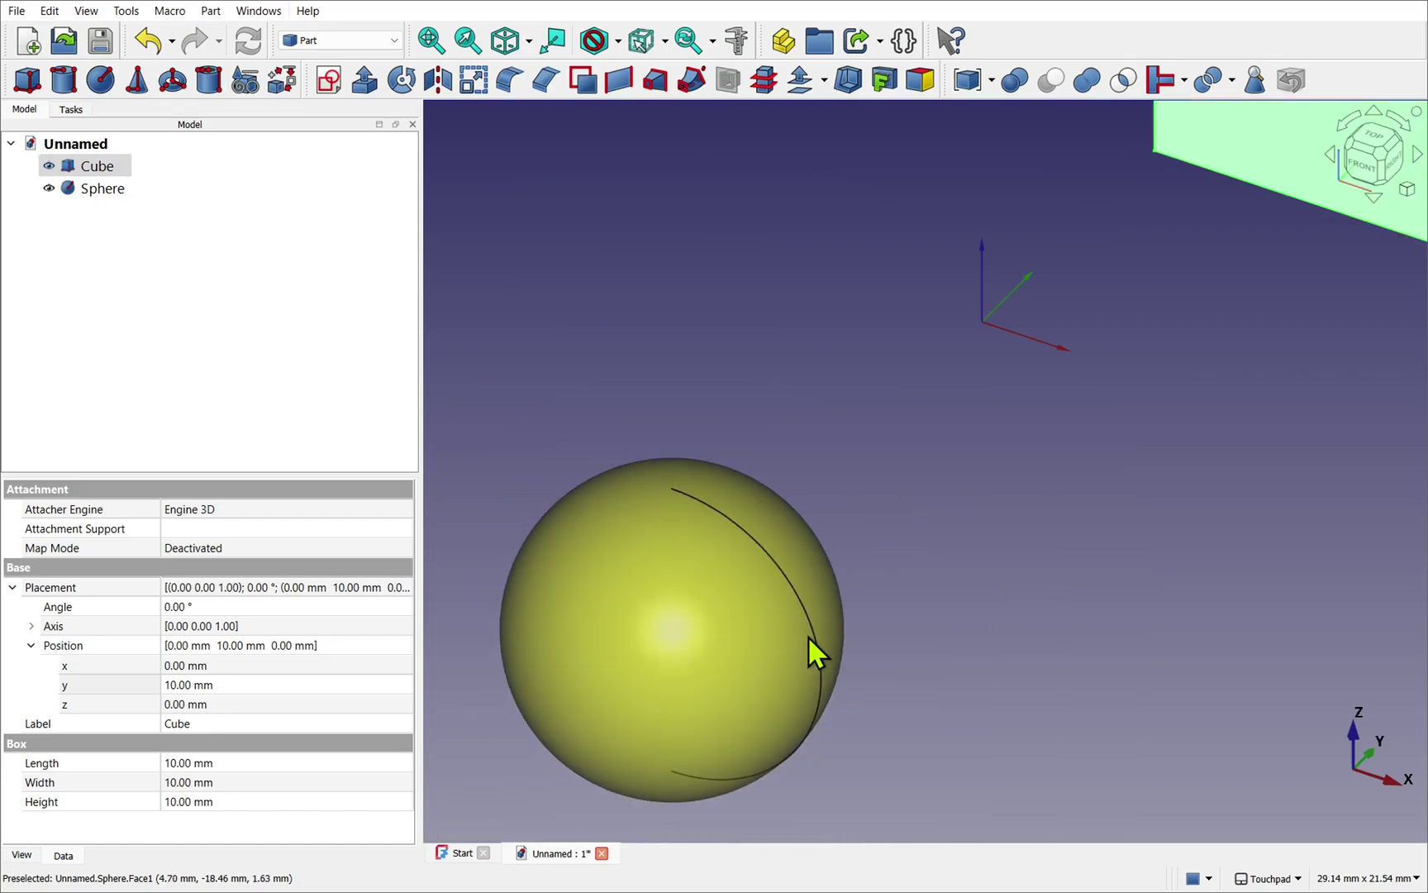
pyautogui.scroll(4, 818, 629)
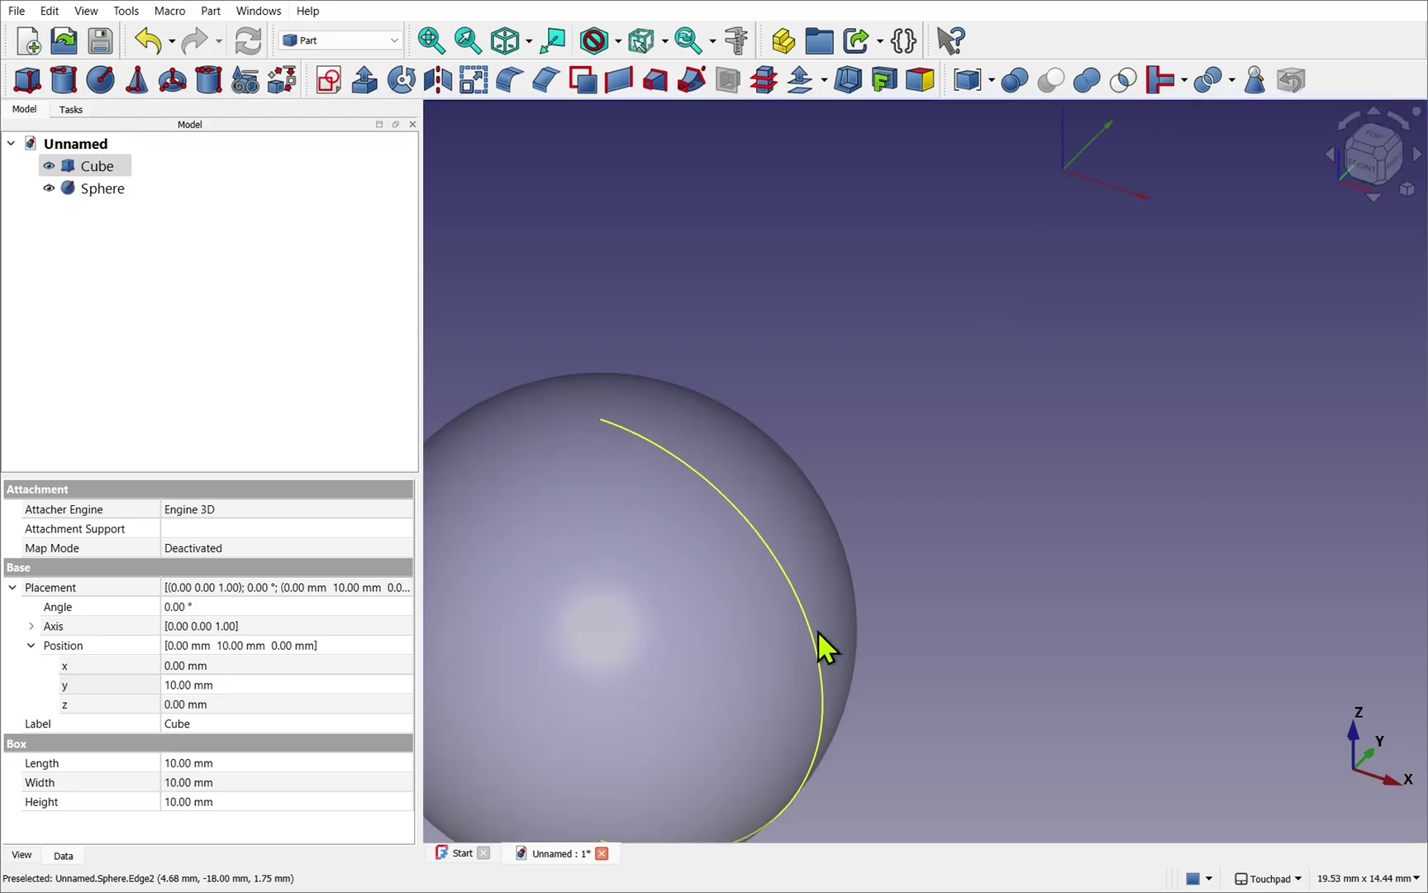
pyautogui.scroll(-4, 819, 632)
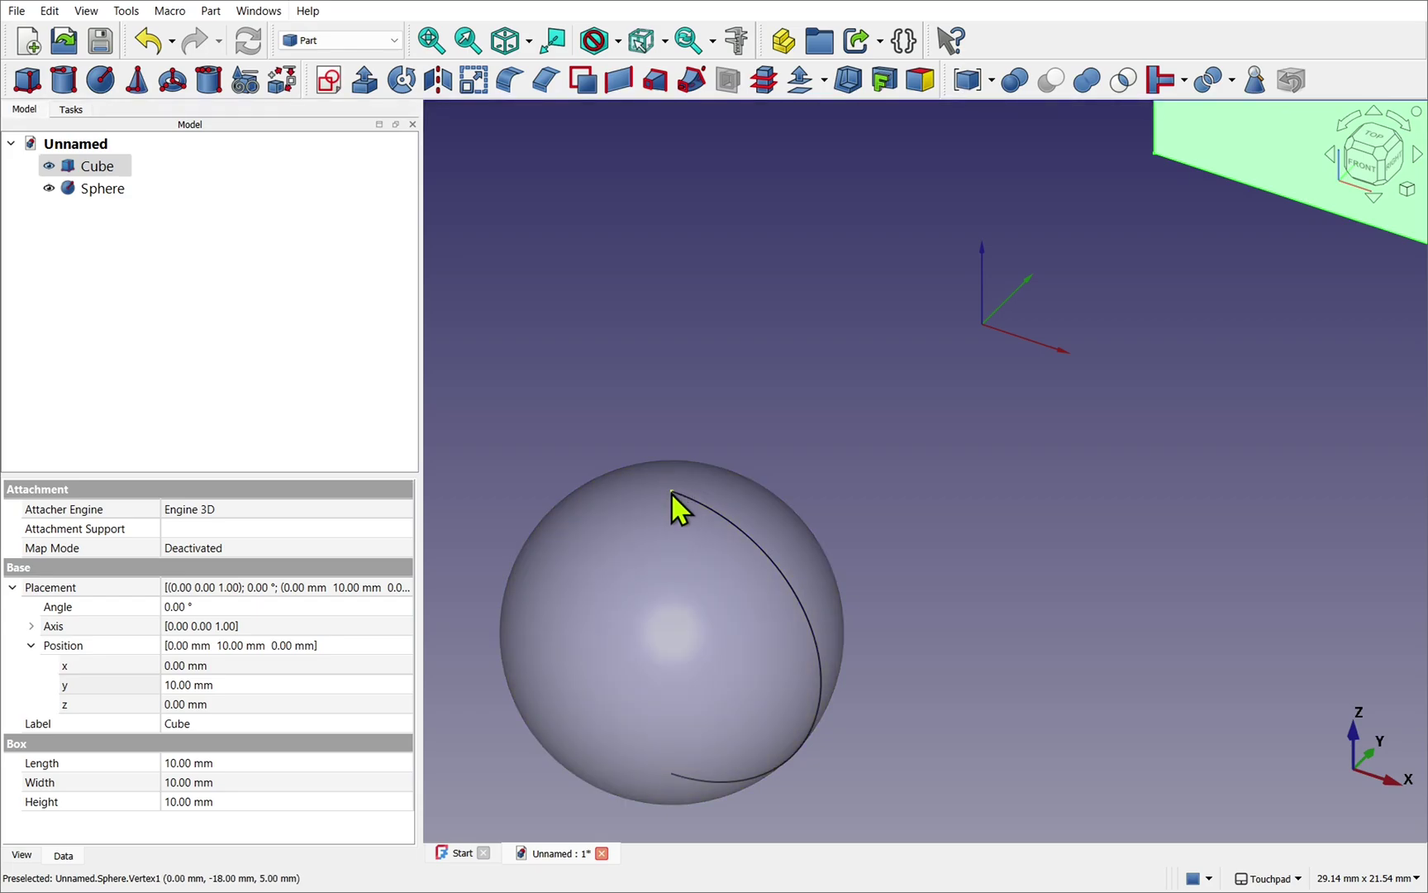
pyautogui.scroll(6, 671, 492)
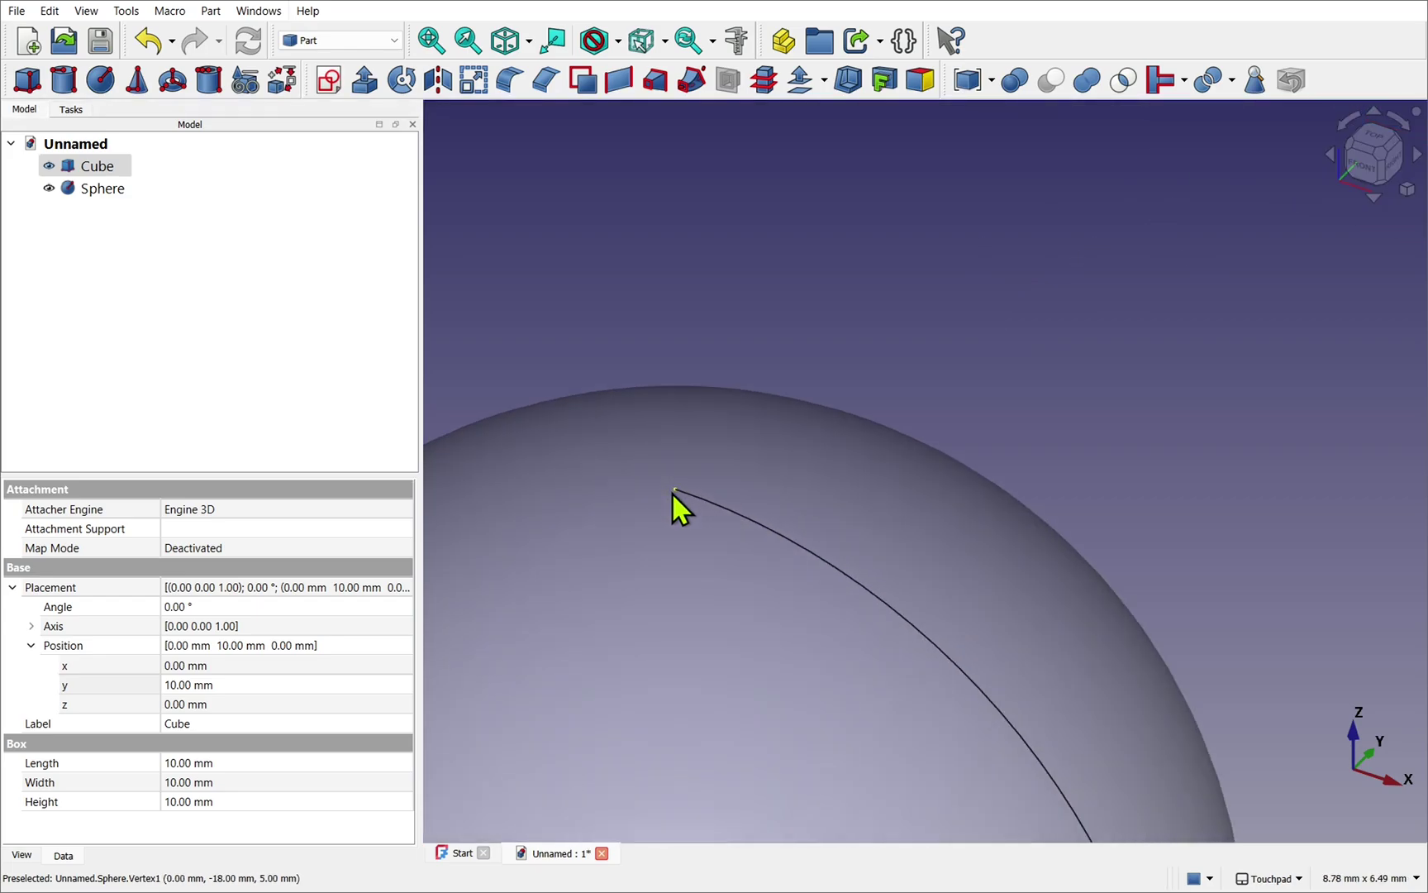
pyautogui.scroll(-6, 680, 490)
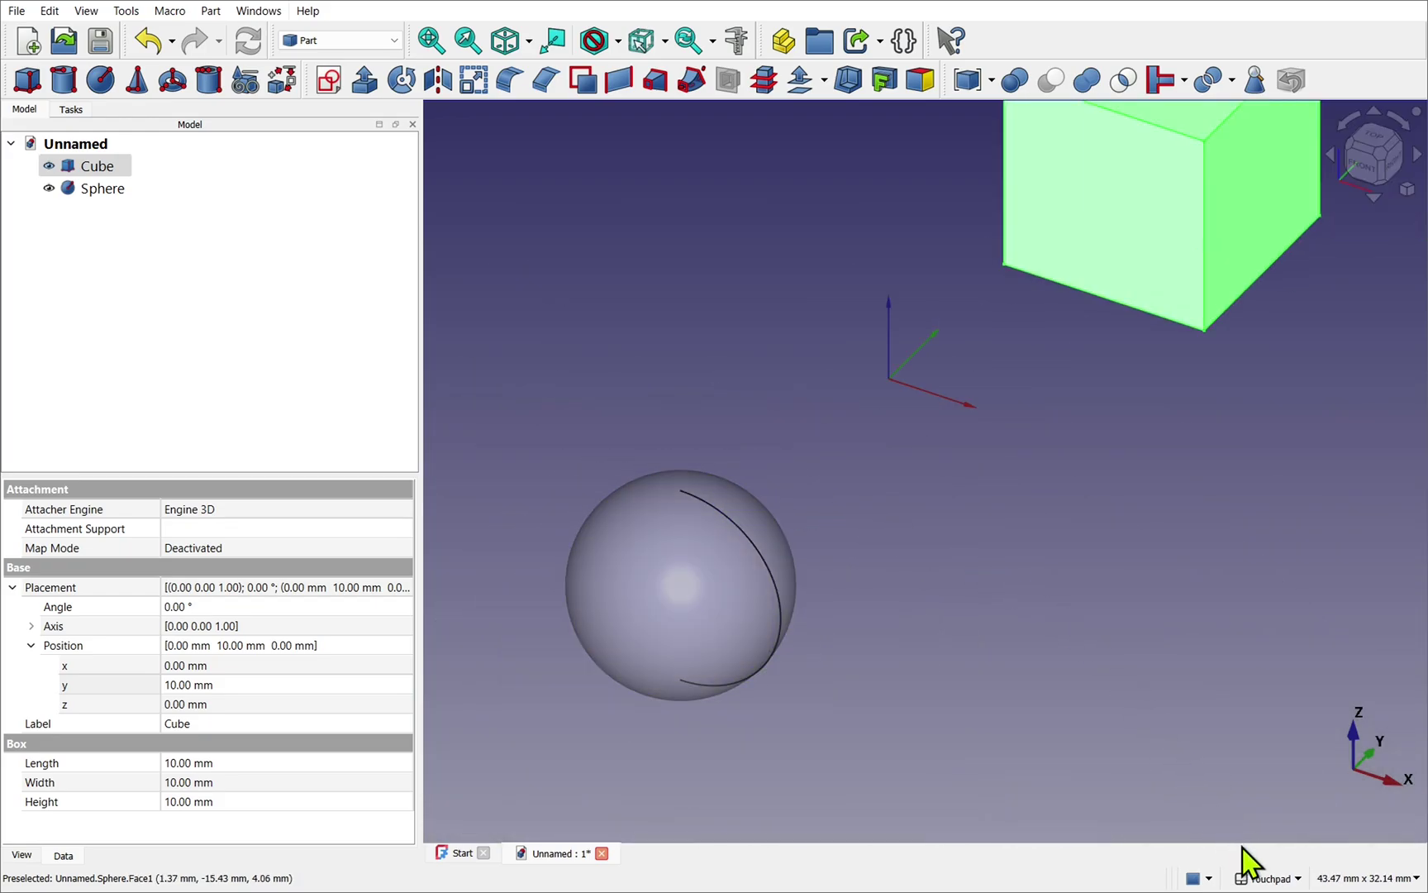
# - Orbit the view until the cube shows a different corner
pyautogui.moveTo(1271, 882)
pyautogui.keyDown('alt'); pyautogui.moveTo(1038, 540); pyautogui.dragTo(905, 554); pyautogui.keyUp('alt')
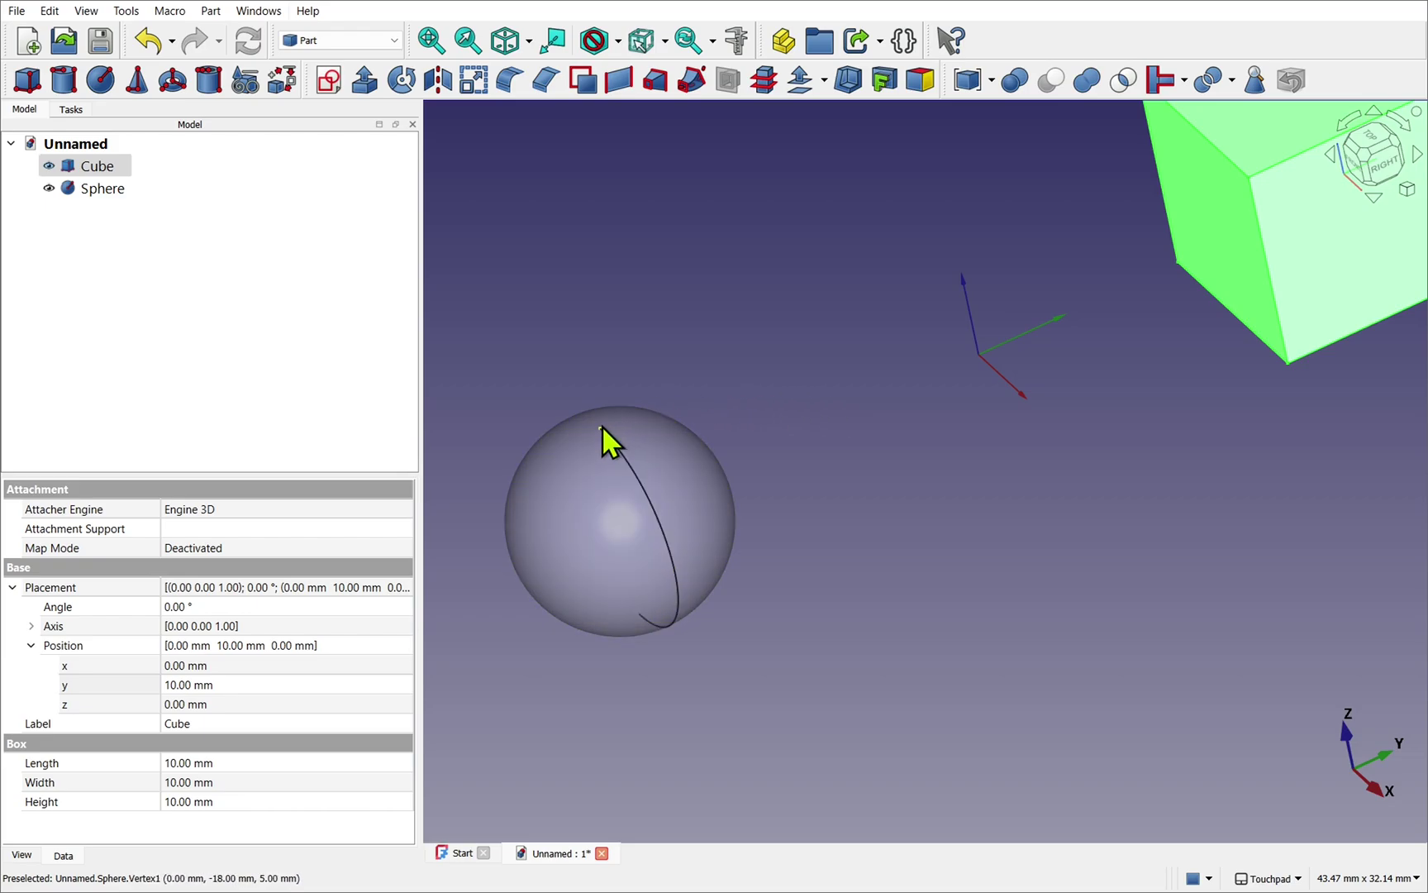
pyautogui.keyDown('alt'); pyautogui.moveTo(602, 425); pyautogui.dragTo(628, 341); pyautogui.keyUp('alt')
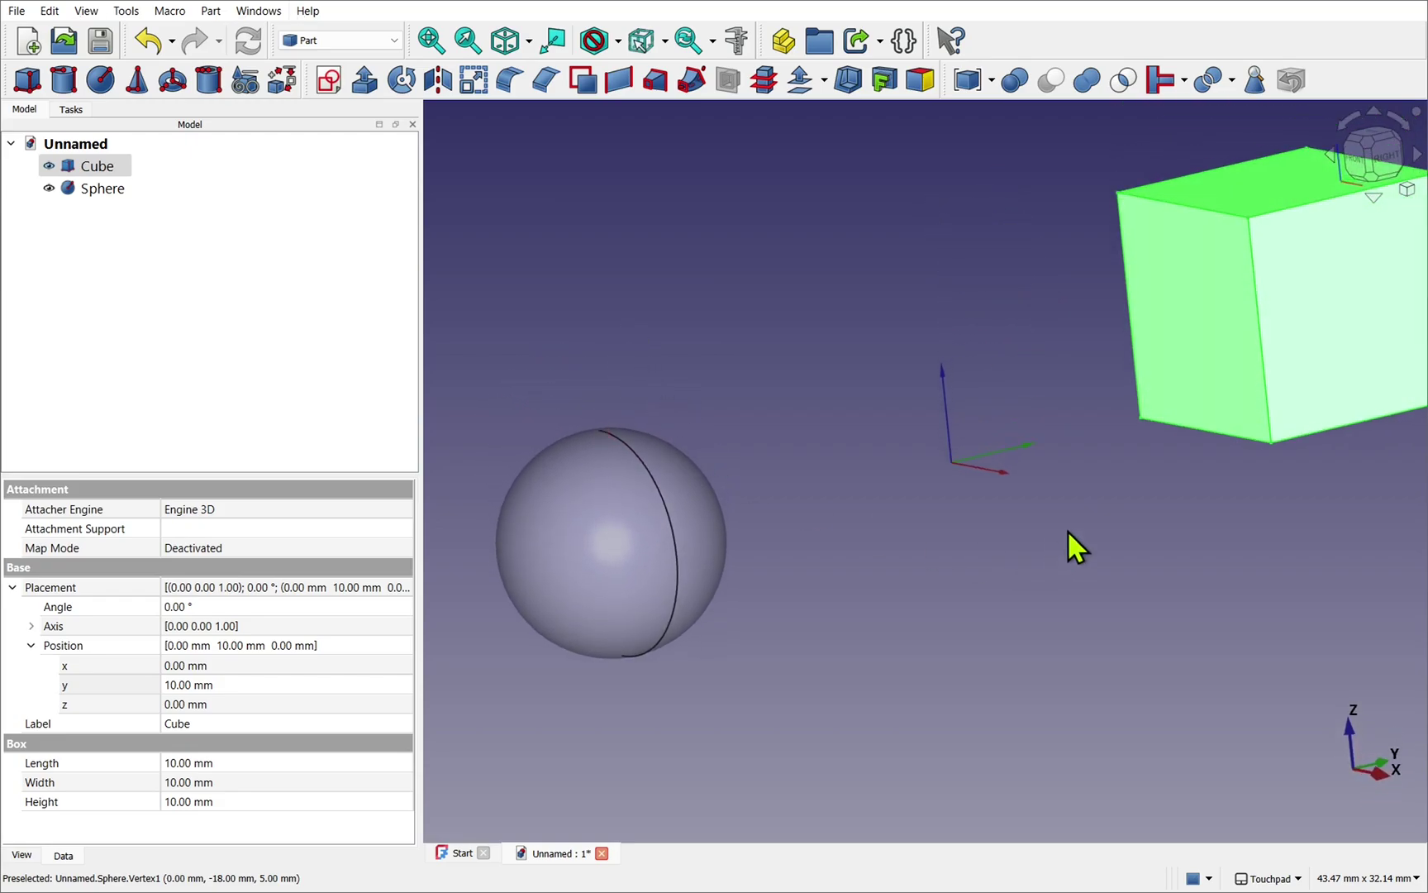
pyautogui.keyDown('alt'); pyautogui.moveTo(1202, 342); pyautogui.dragTo(1263, 395); pyautogui.keyUp('alt')
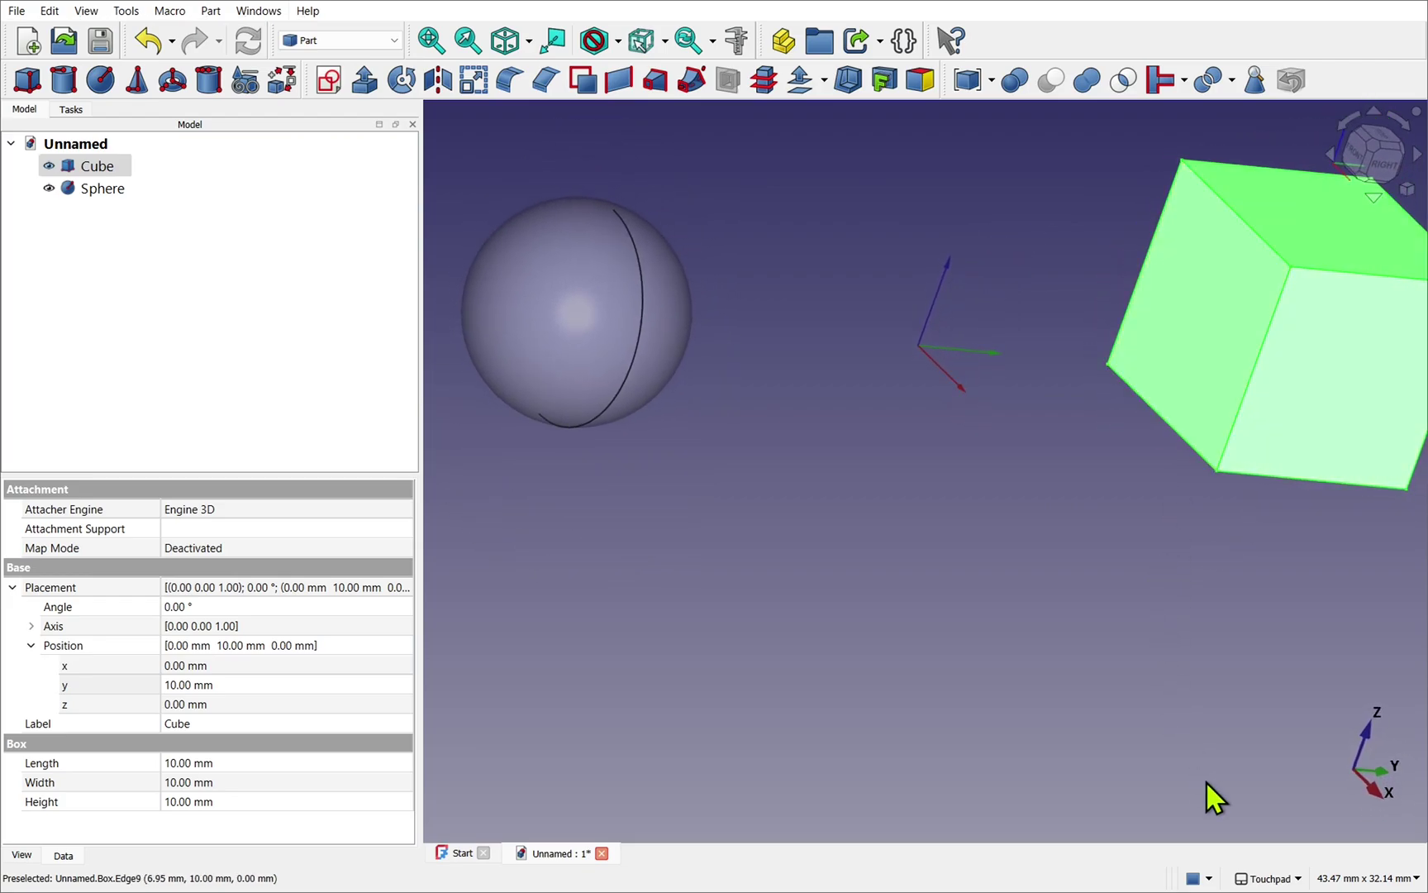
# - Pan to centre the cube and narrow the properties panel to enlarge the 3D view
pyautogui.moveTo(1263, 881)
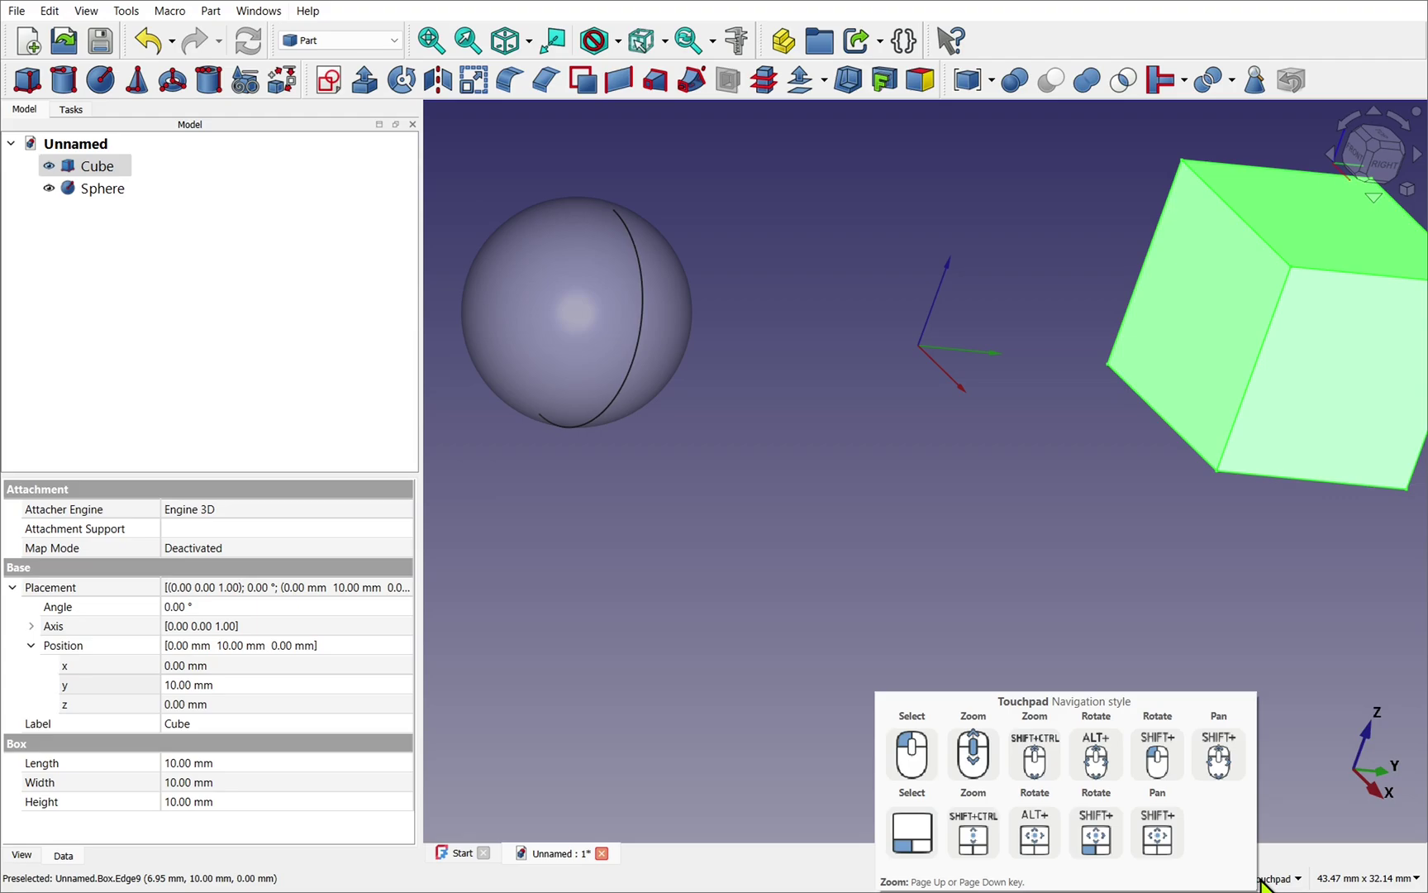
pyautogui.keyDown('shift'); pyautogui.moveTo(972, 520); pyautogui.dragTo(867, 568); pyautogui.keyUp('shift')
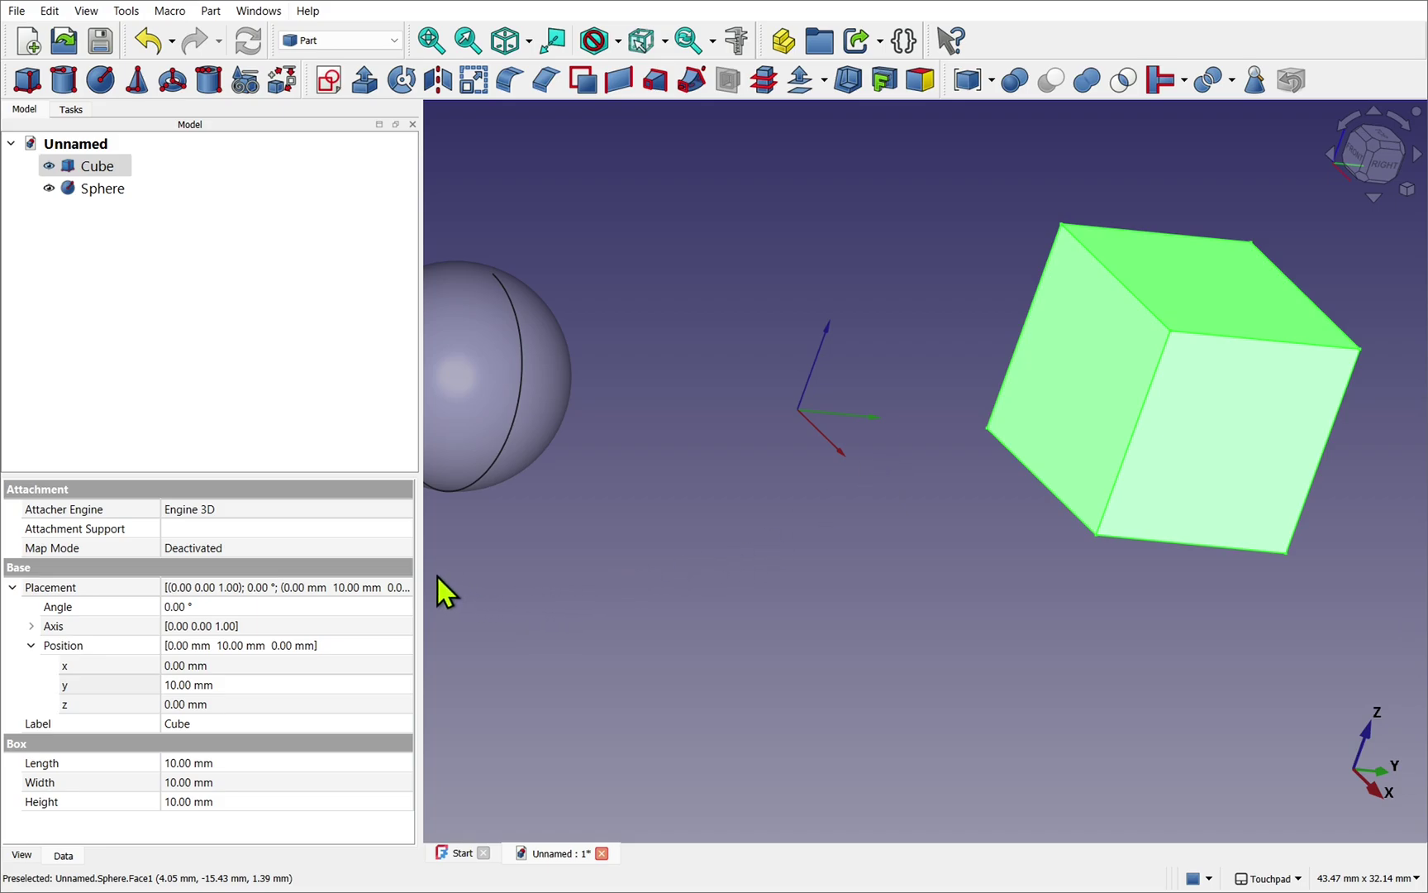
pyautogui.moveTo(421, 570); pyautogui.dragTo(110, 520)
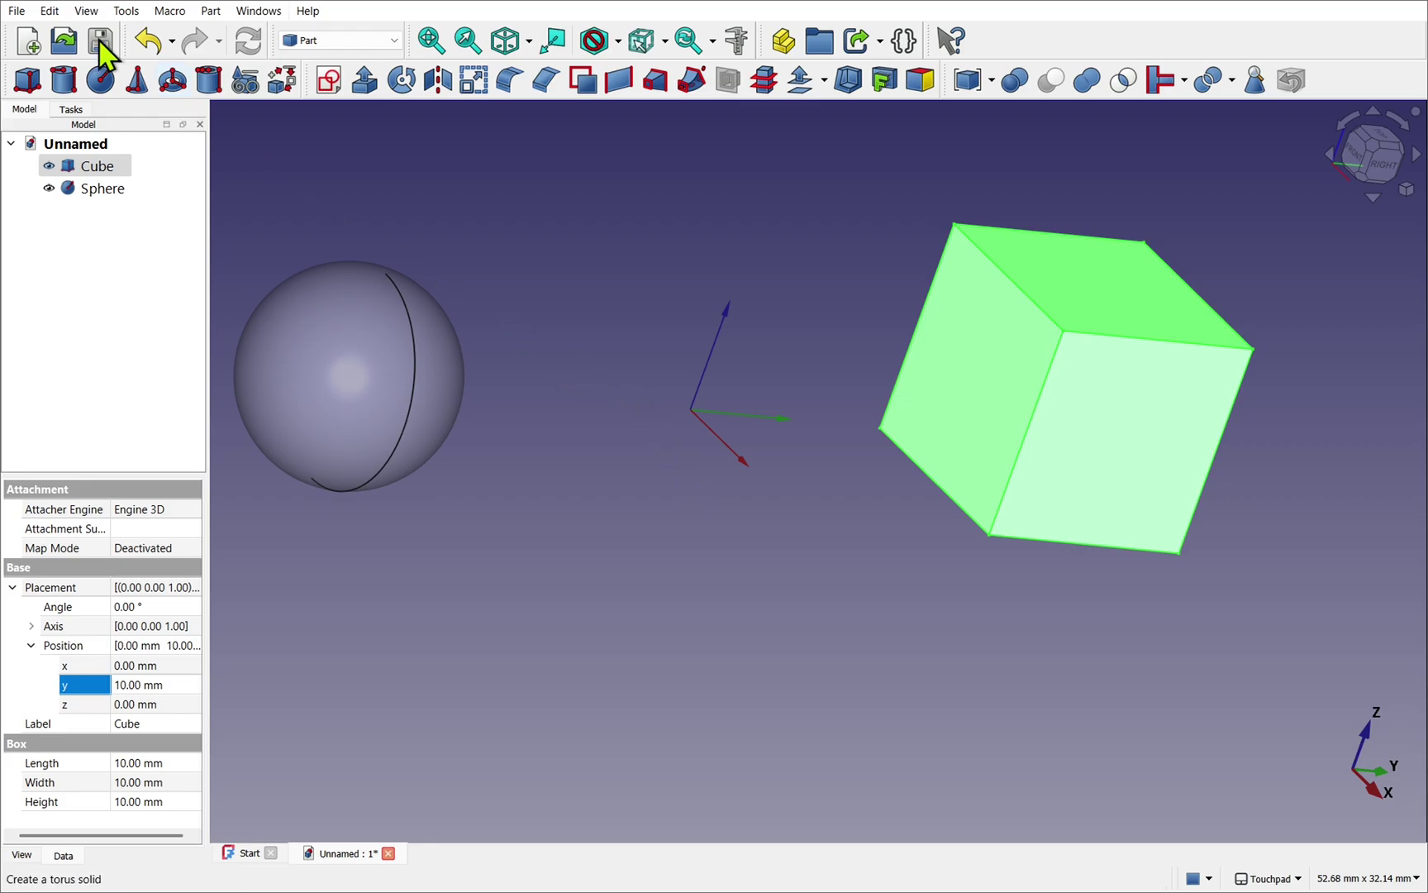
pyautogui.click(49, 10)
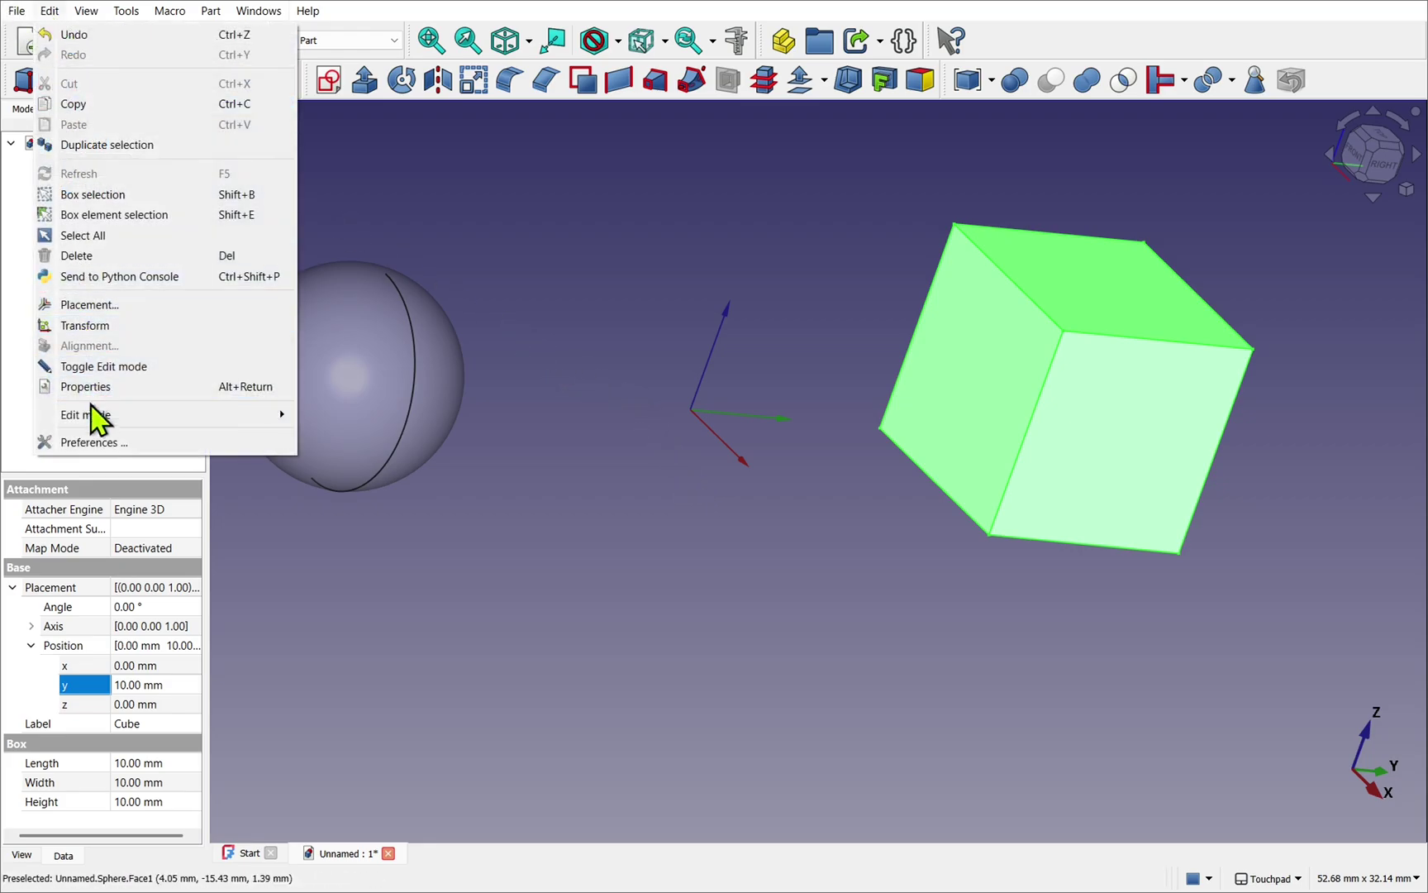
pyautogui.click(91, 442)
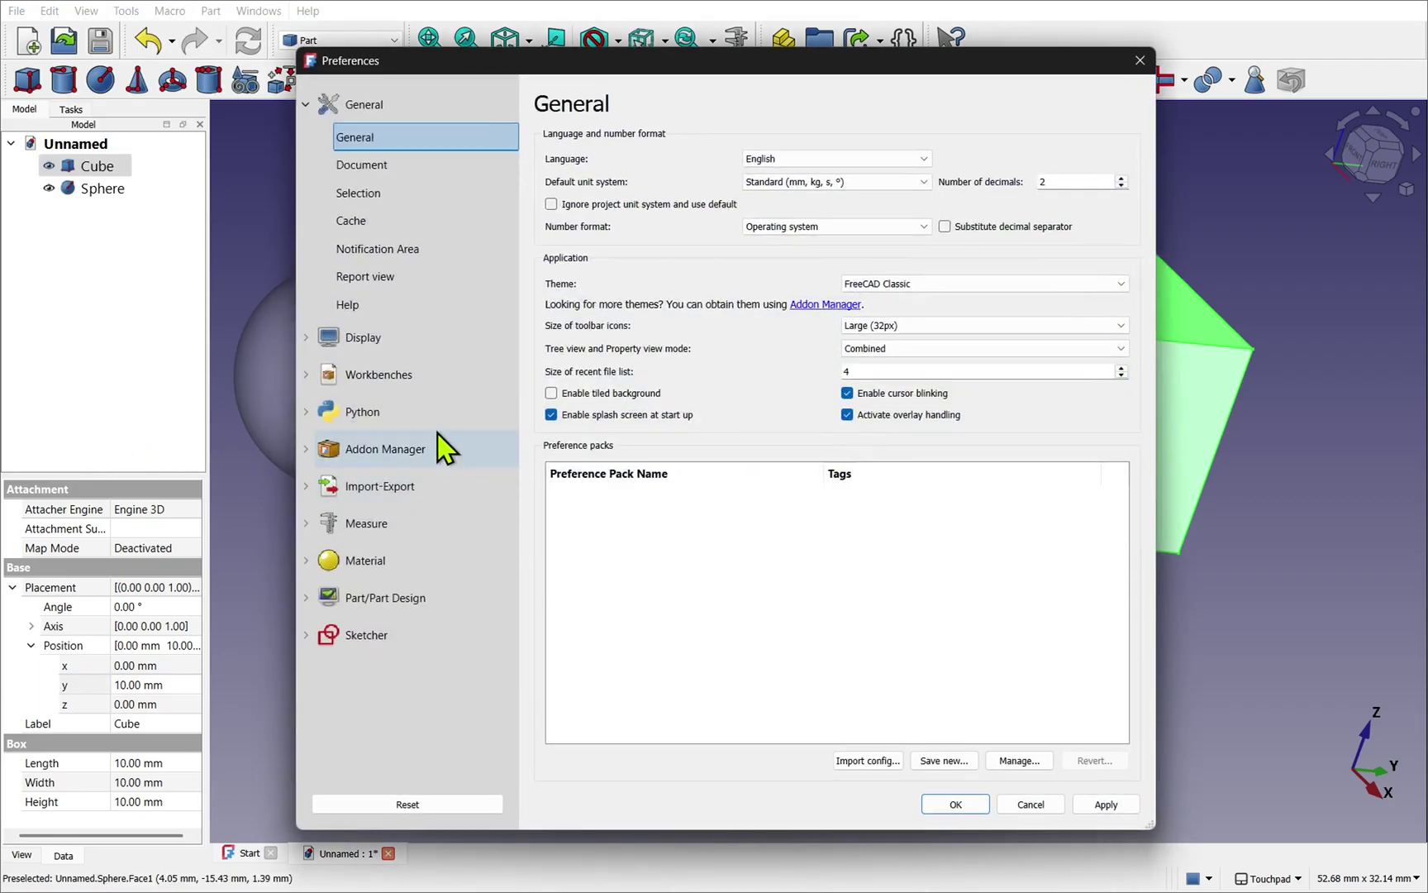
pyautogui.click(311, 342)
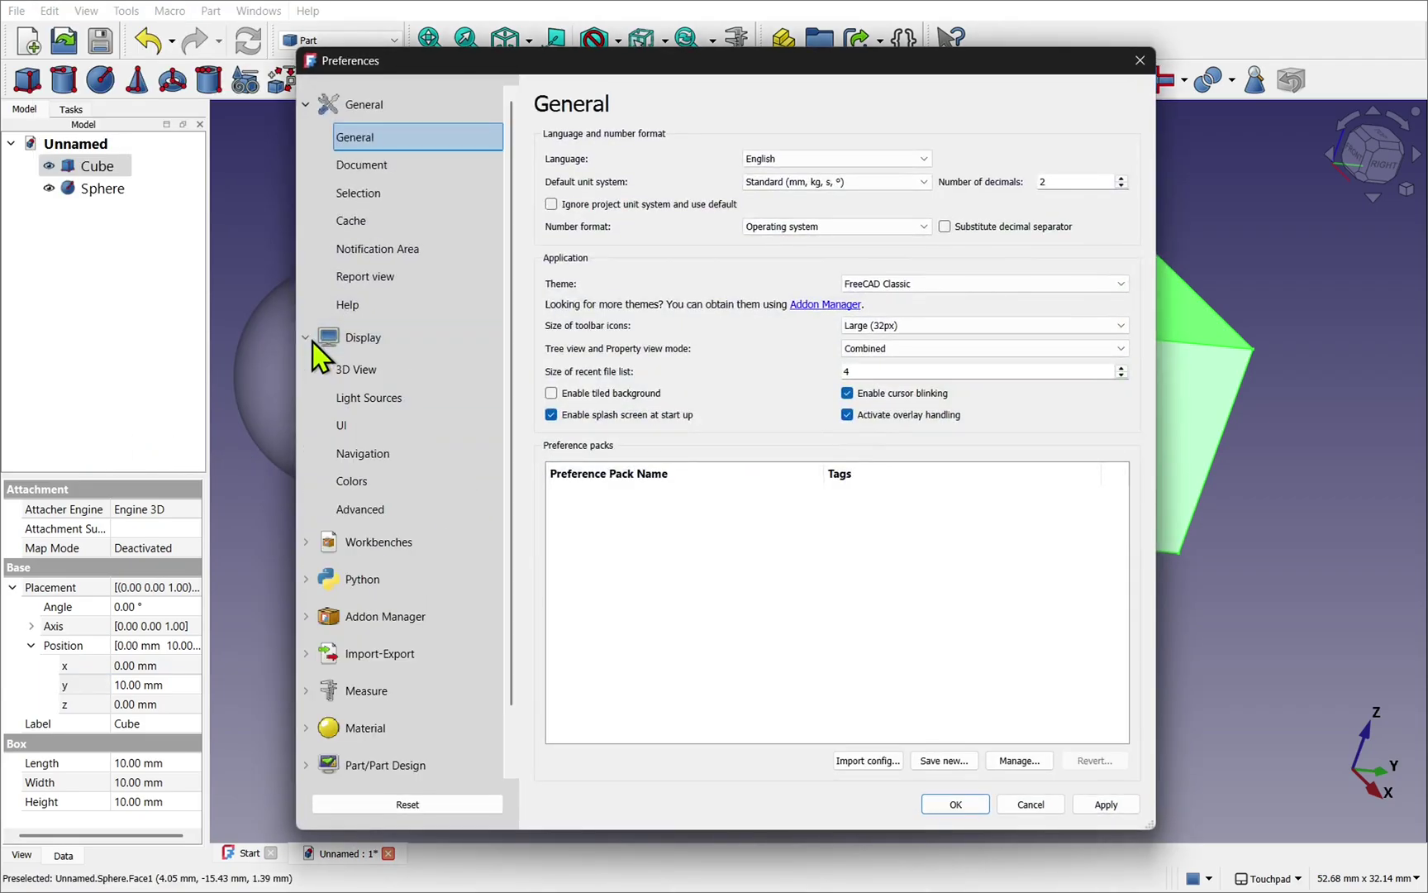
pyautogui.click(389, 455)
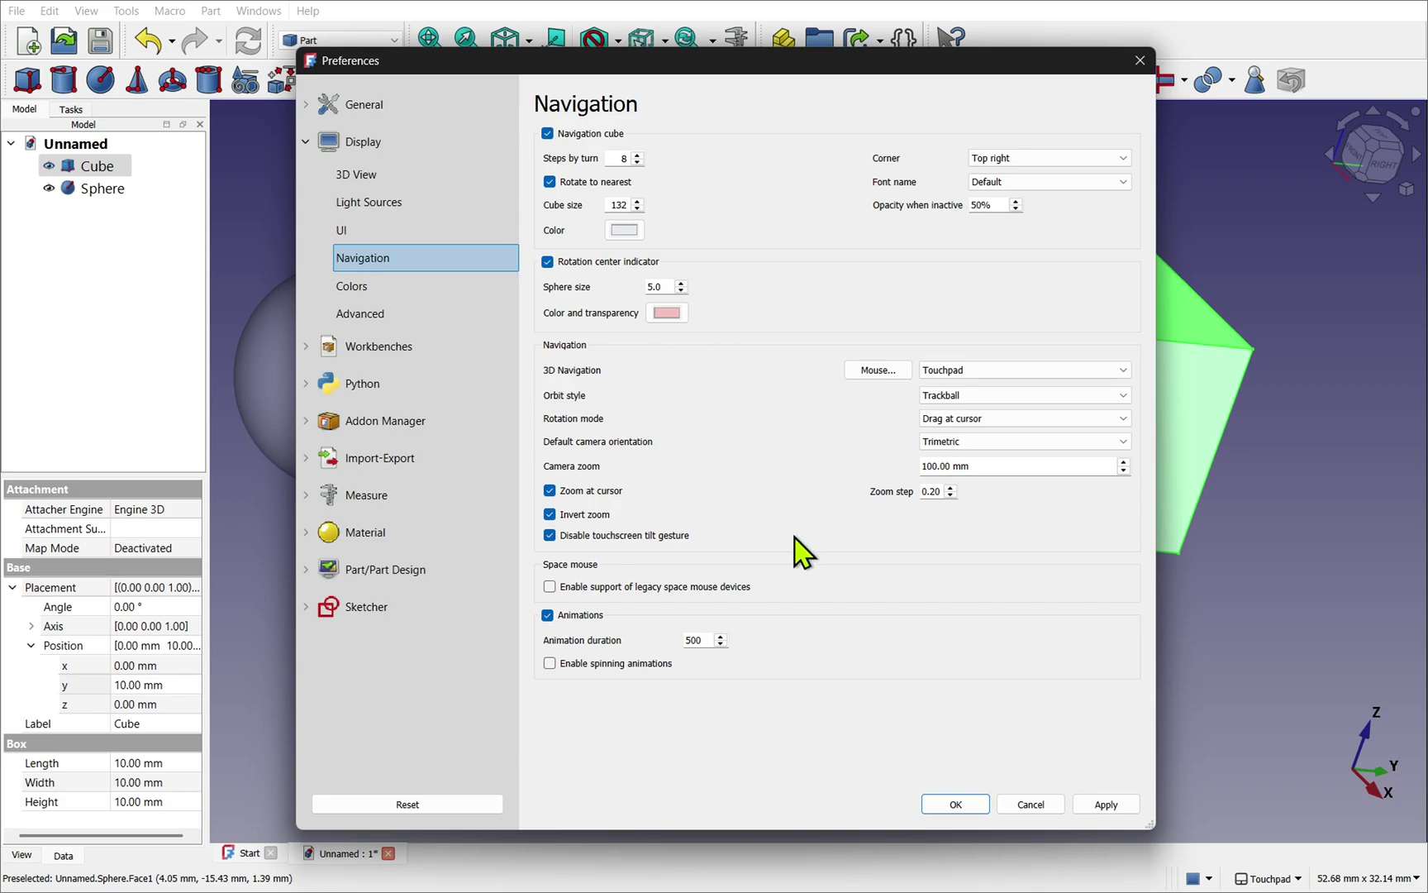
pyautogui.click(1019, 803)
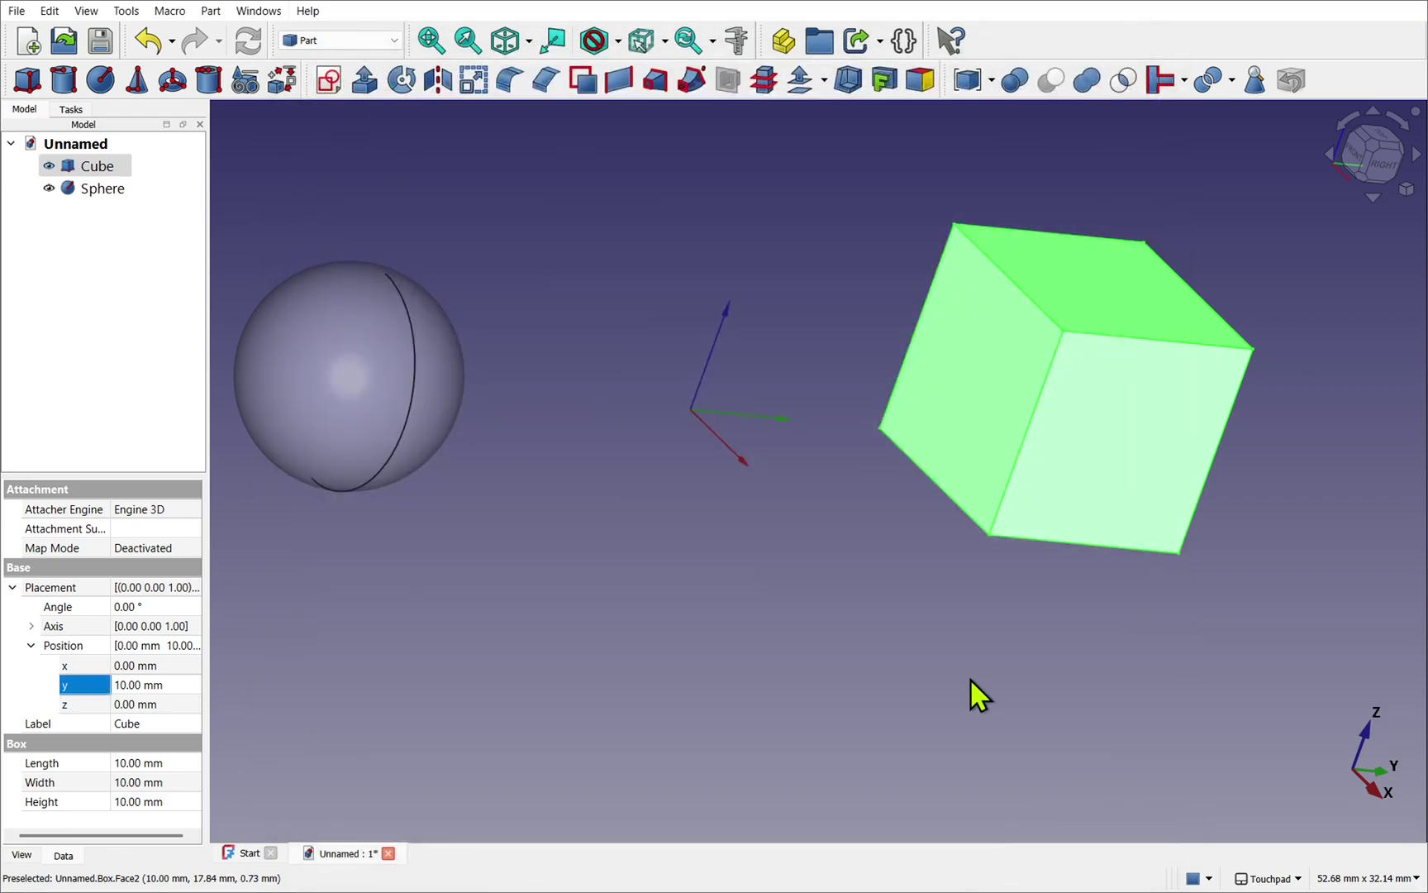
# - Use the navigation cube to view Right, then Rear, then an isometric corner
pyautogui.click(1380, 171)
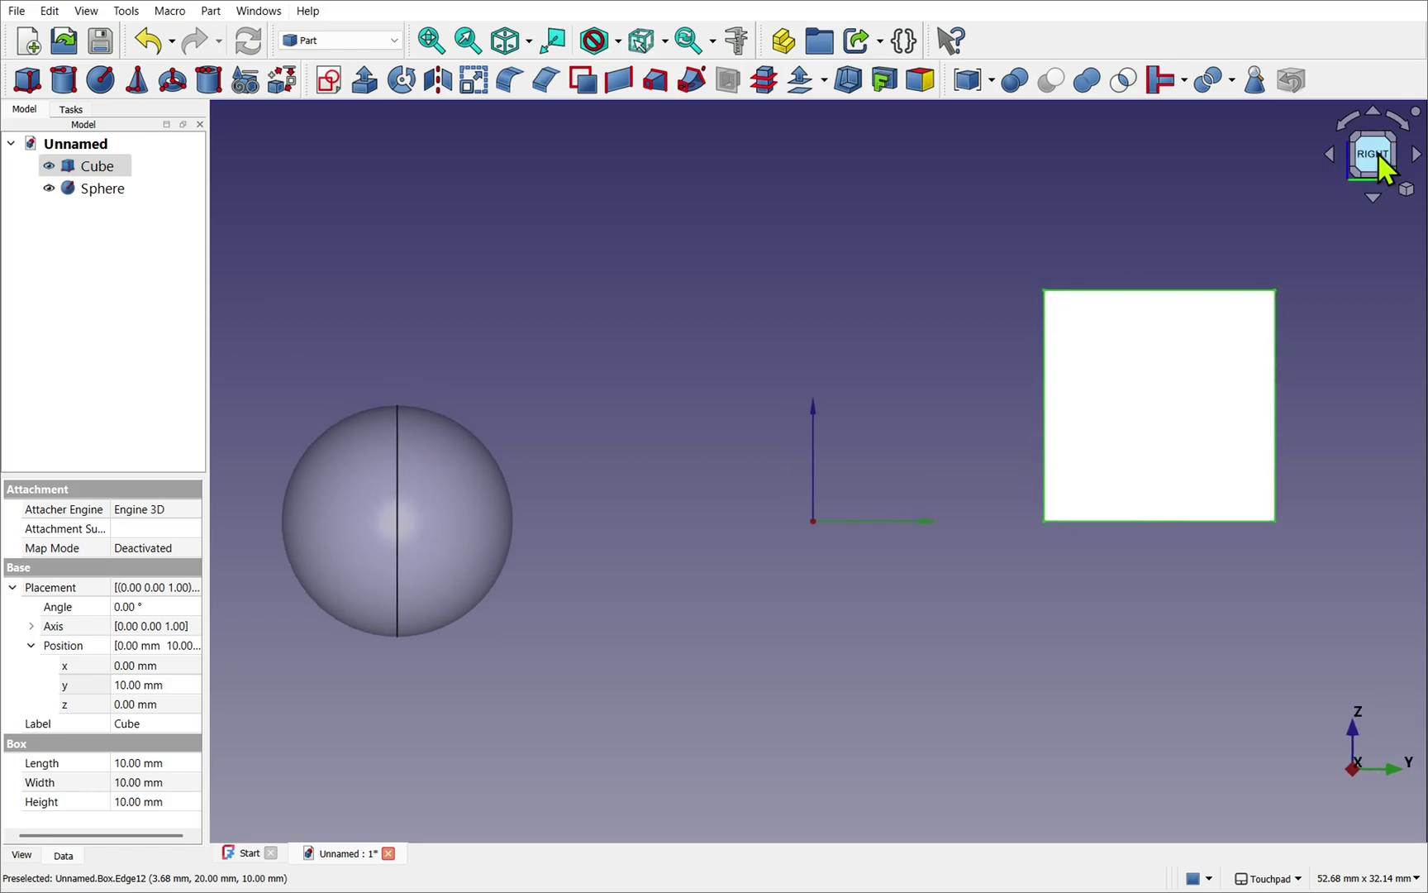
pyautogui.click(1330, 154)
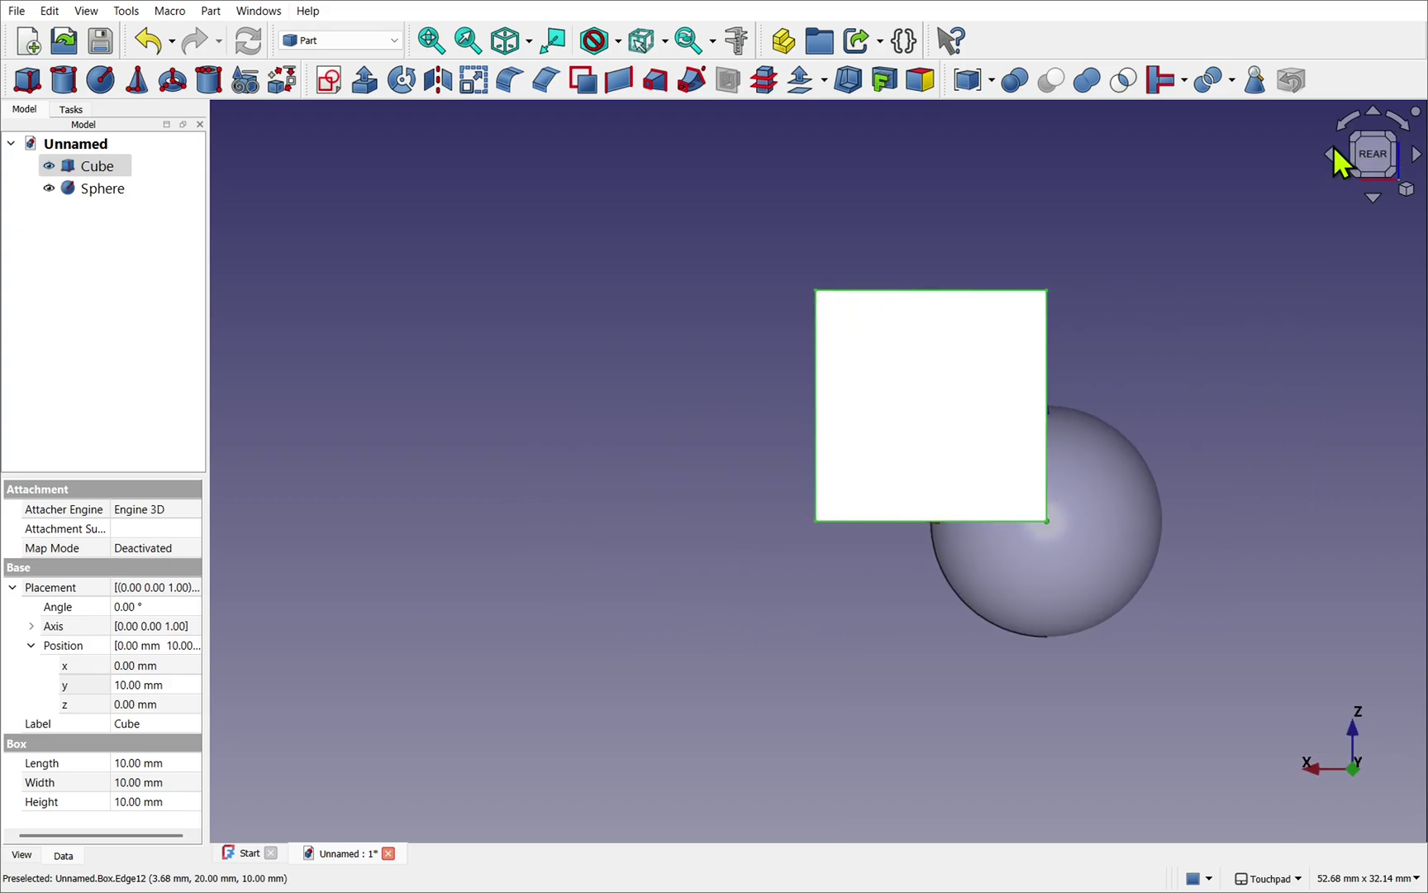
pyautogui.click(1356, 134)
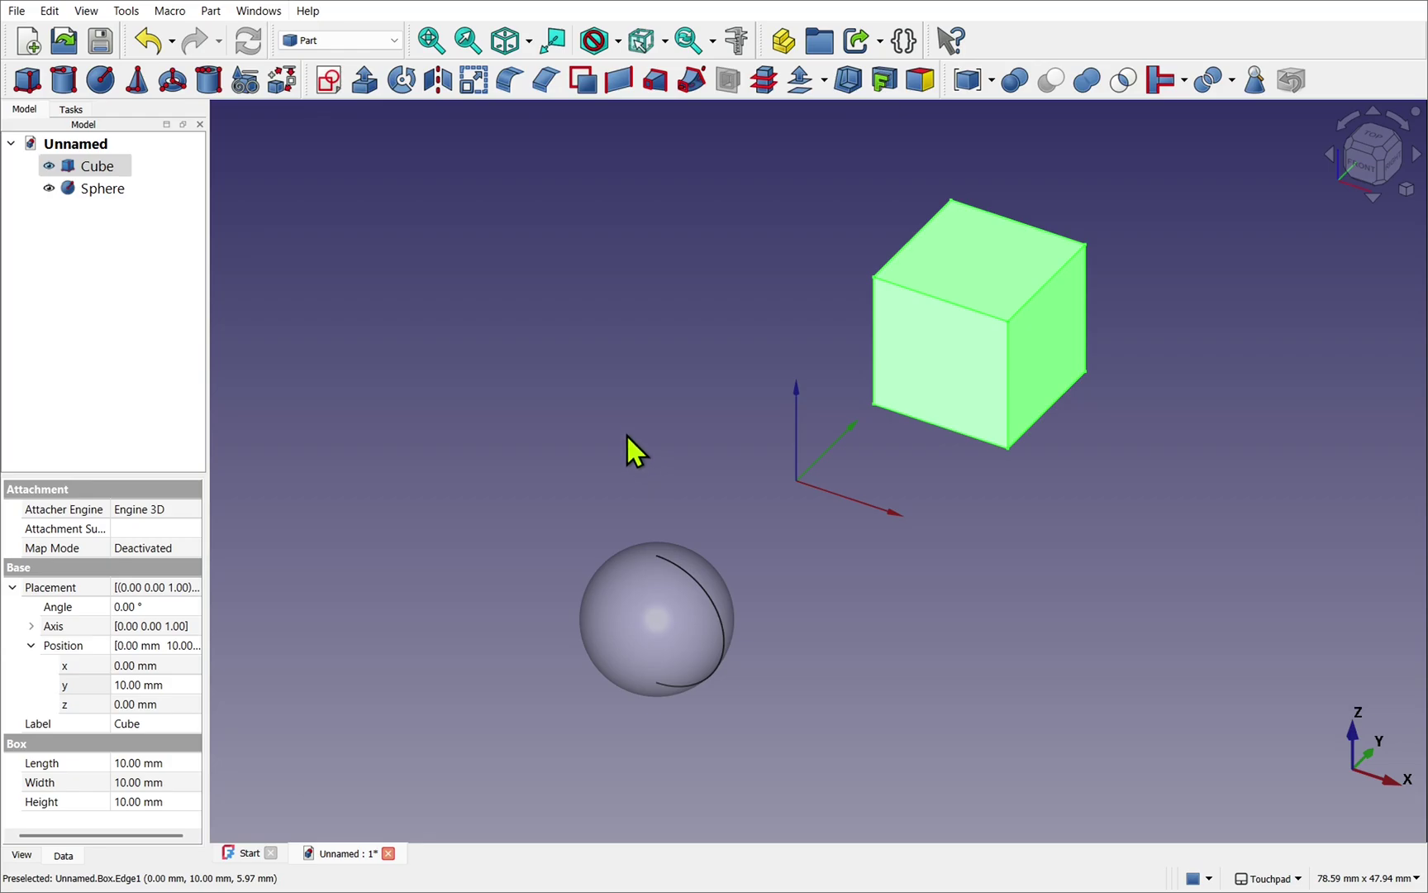
# - Step through the Right, Front (1) and Rear (4) standard views
pyautogui.click(528, 46)
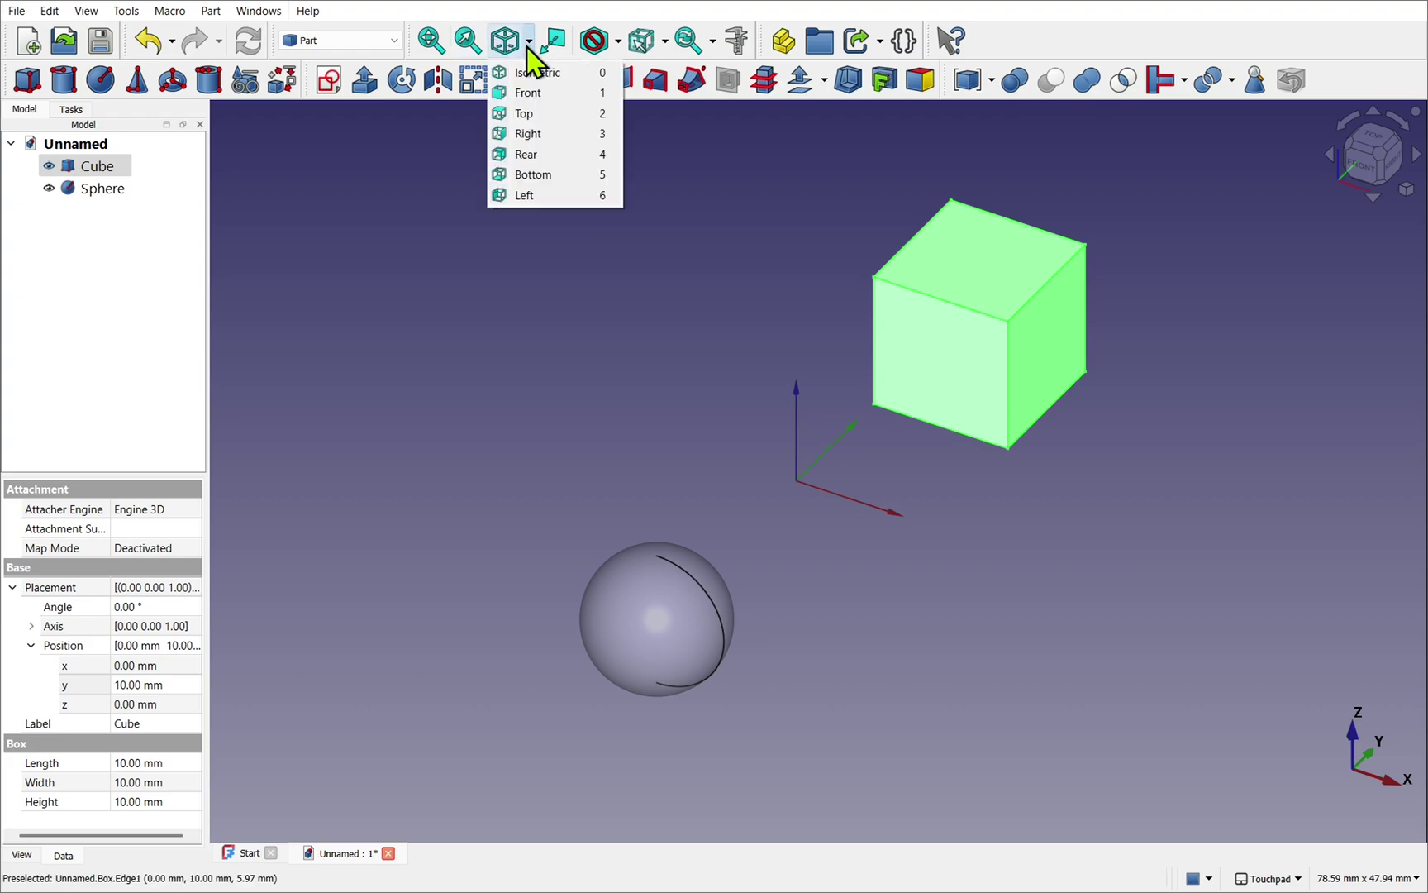
pyautogui.click(528, 135)
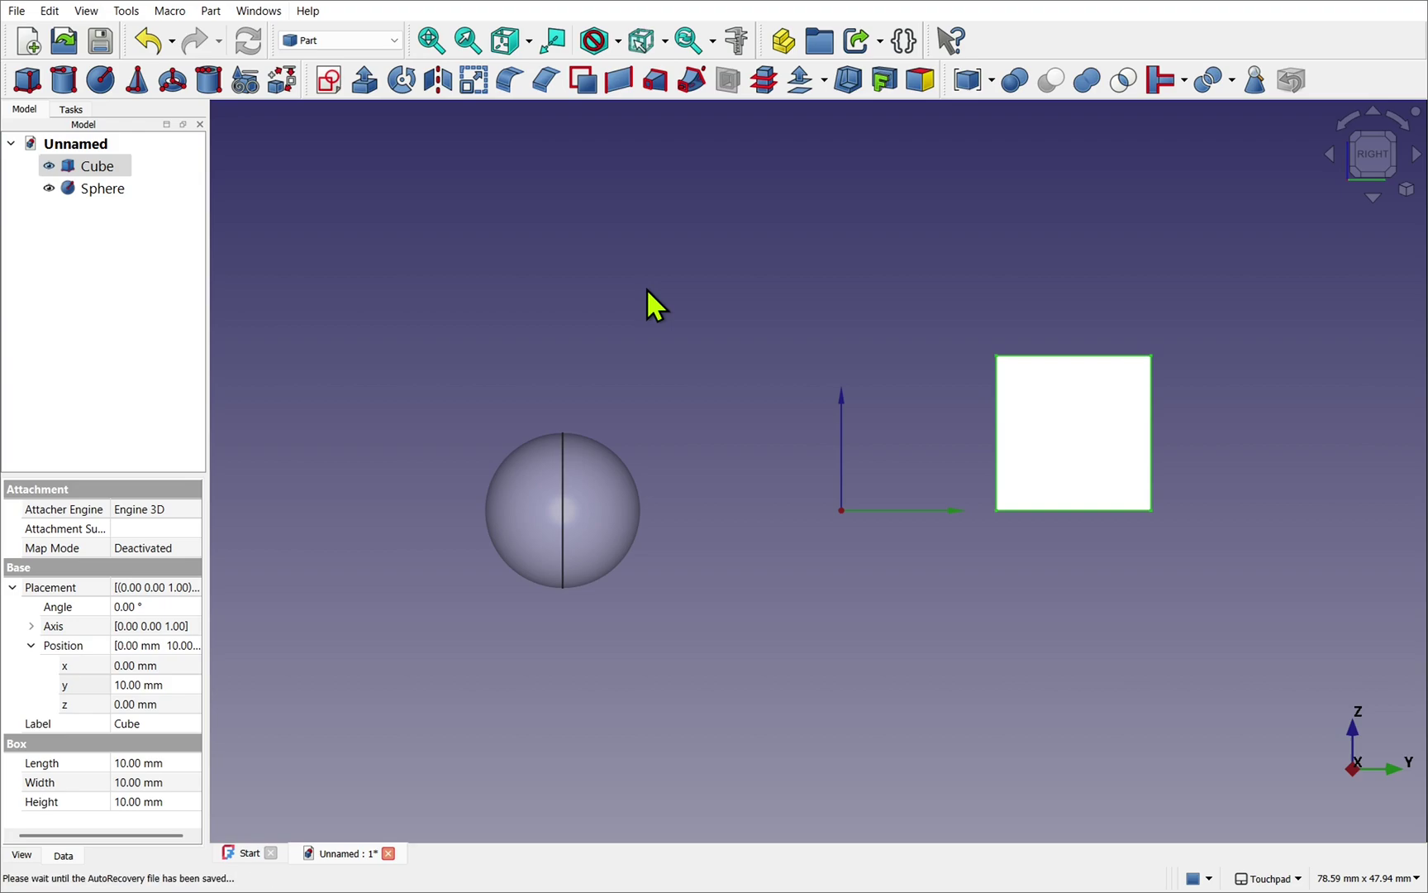
pyautogui.press('1')
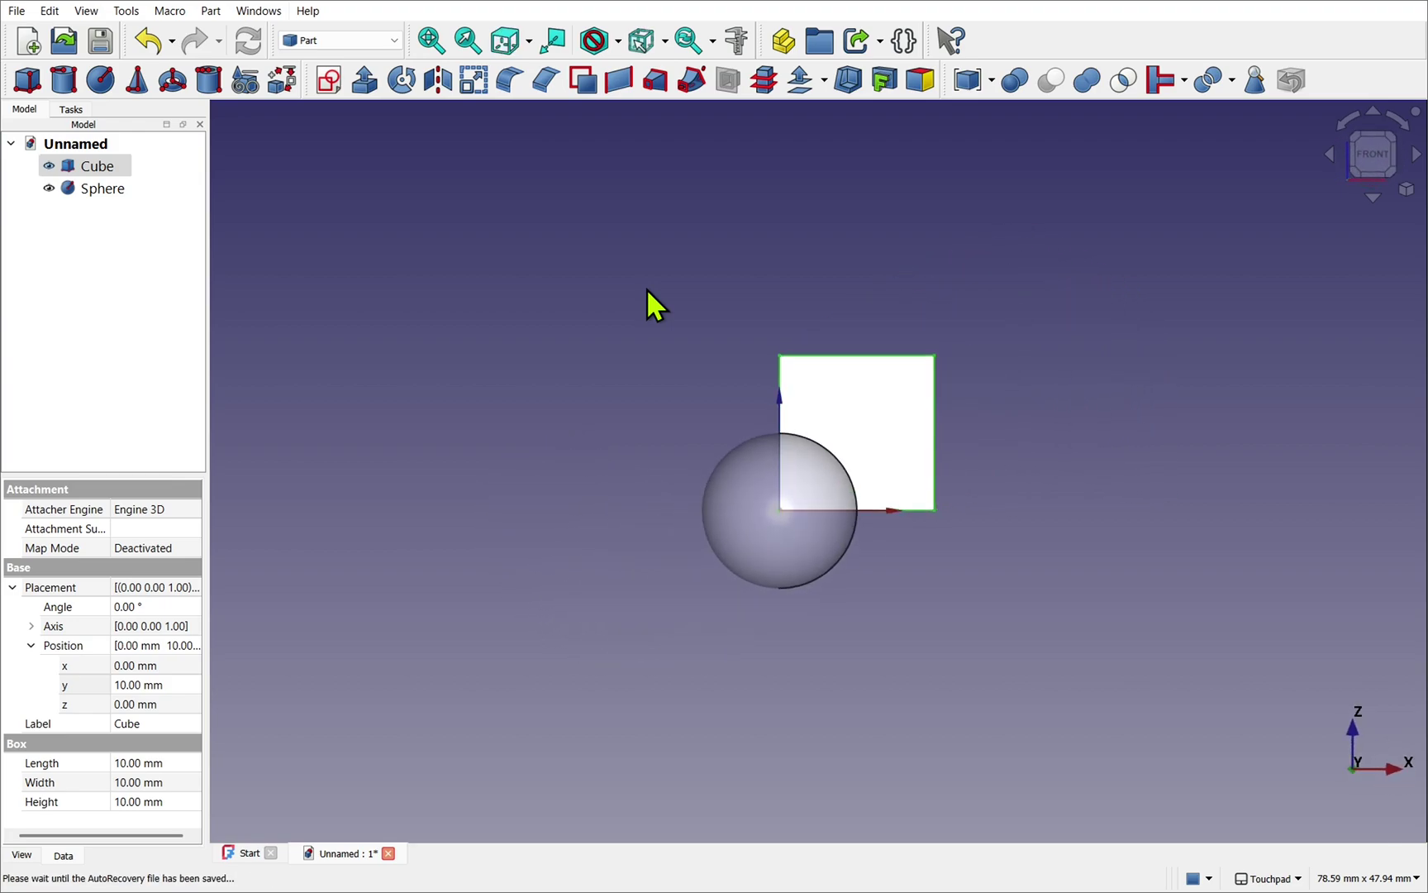
pyautogui.press('4')
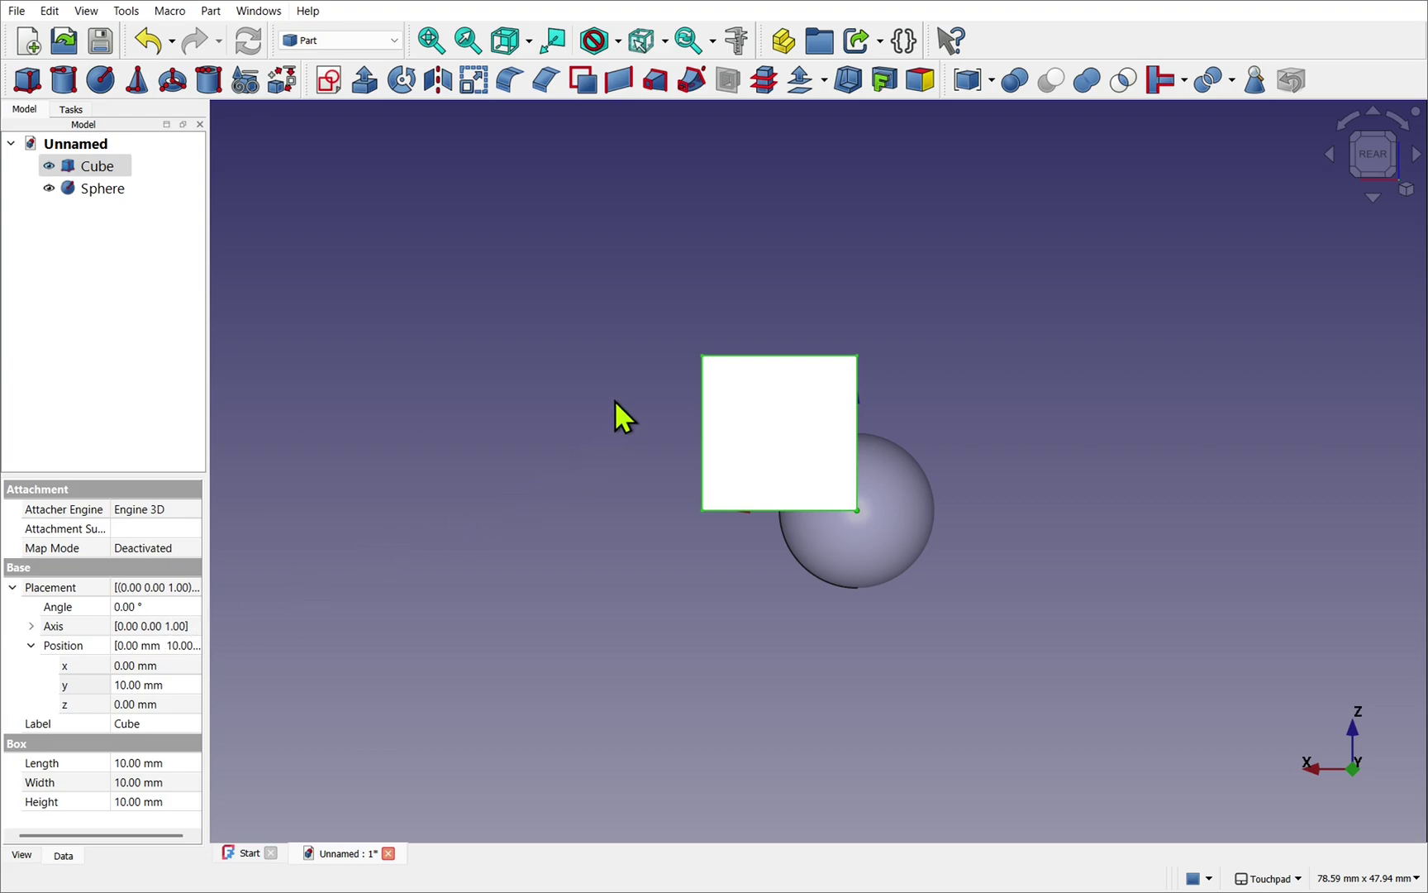
# - Switch to Top view (2), zoom far out, and deselect the Cube
pyautogui.press('2')
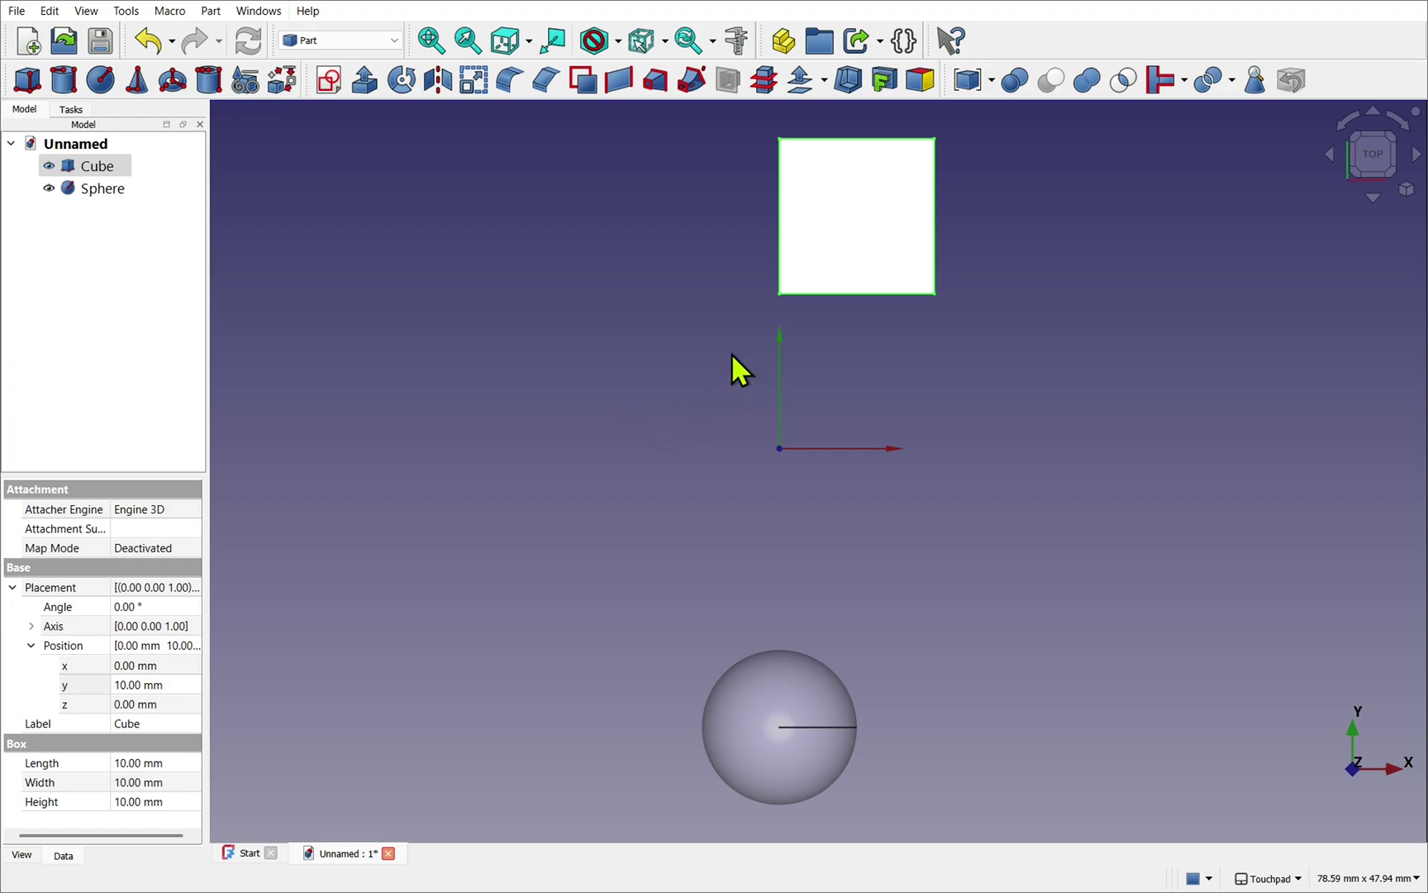
pyautogui.scroll(-10, 732, 353)
pyautogui.scroll(-12, 732, 355)
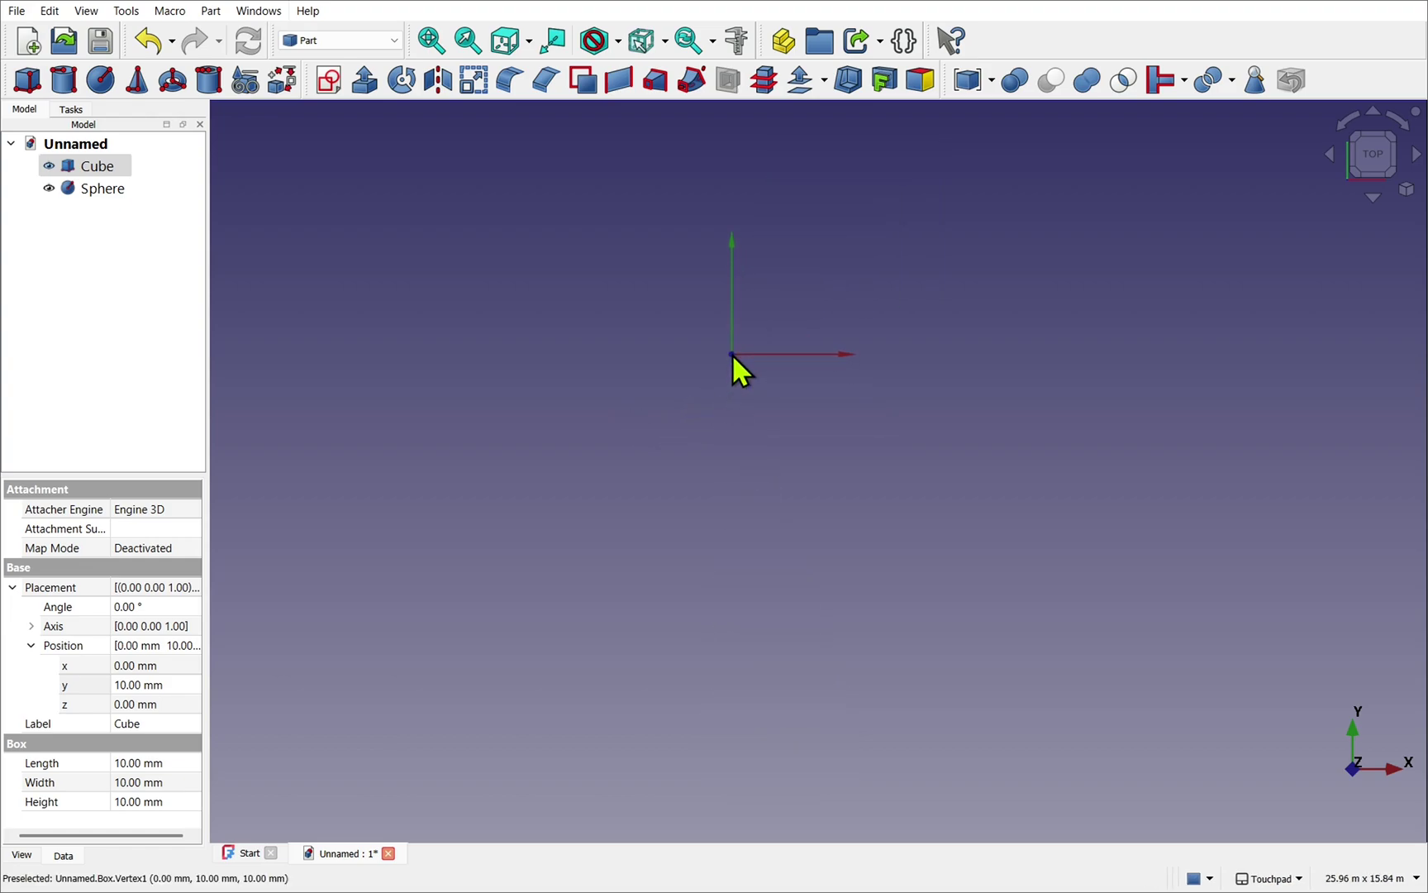
pyautogui.scroll(-14, 777, 475)
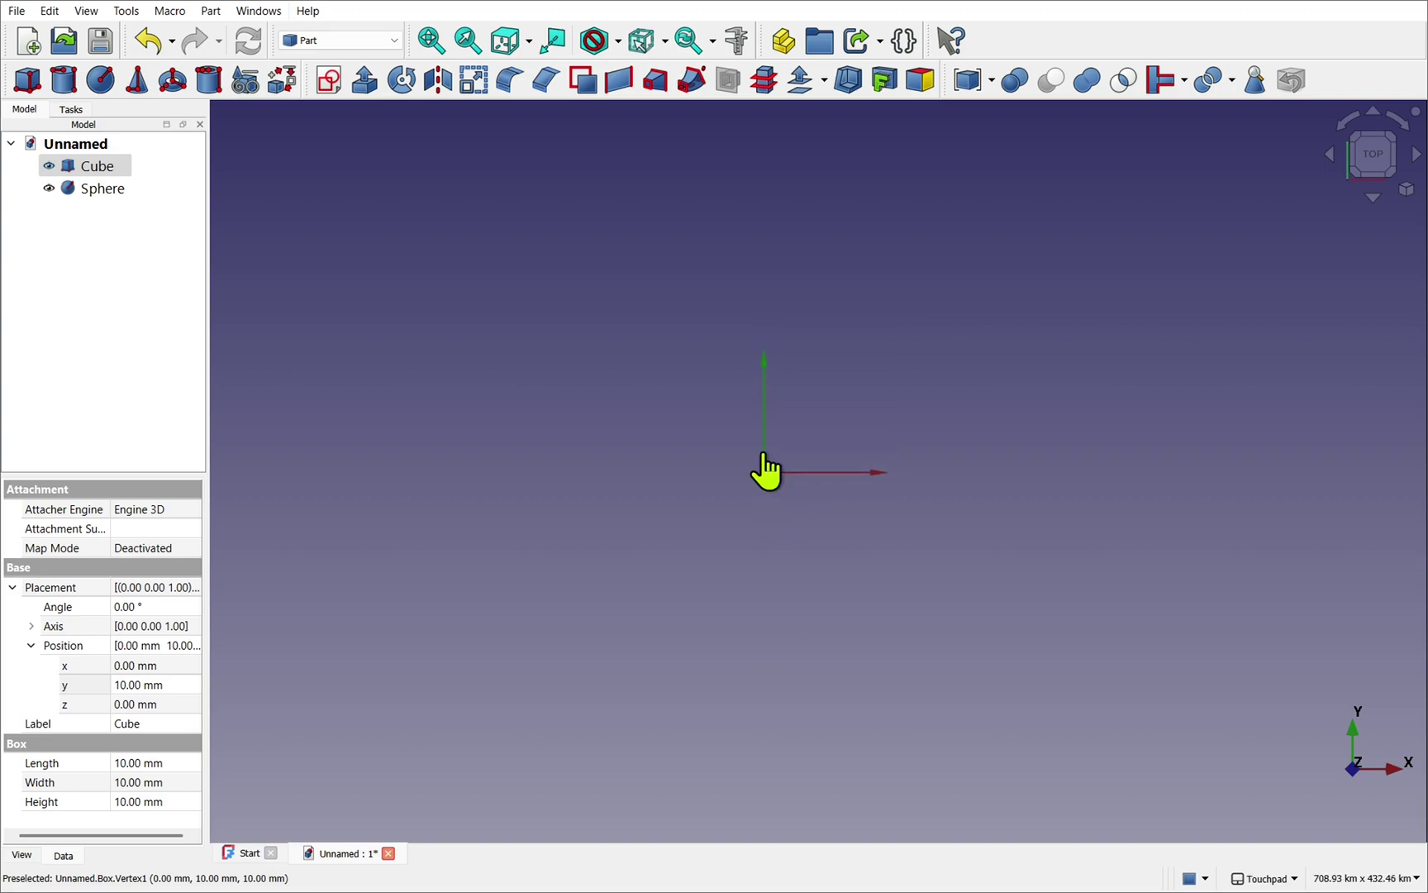
pyautogui.click(763, 469)
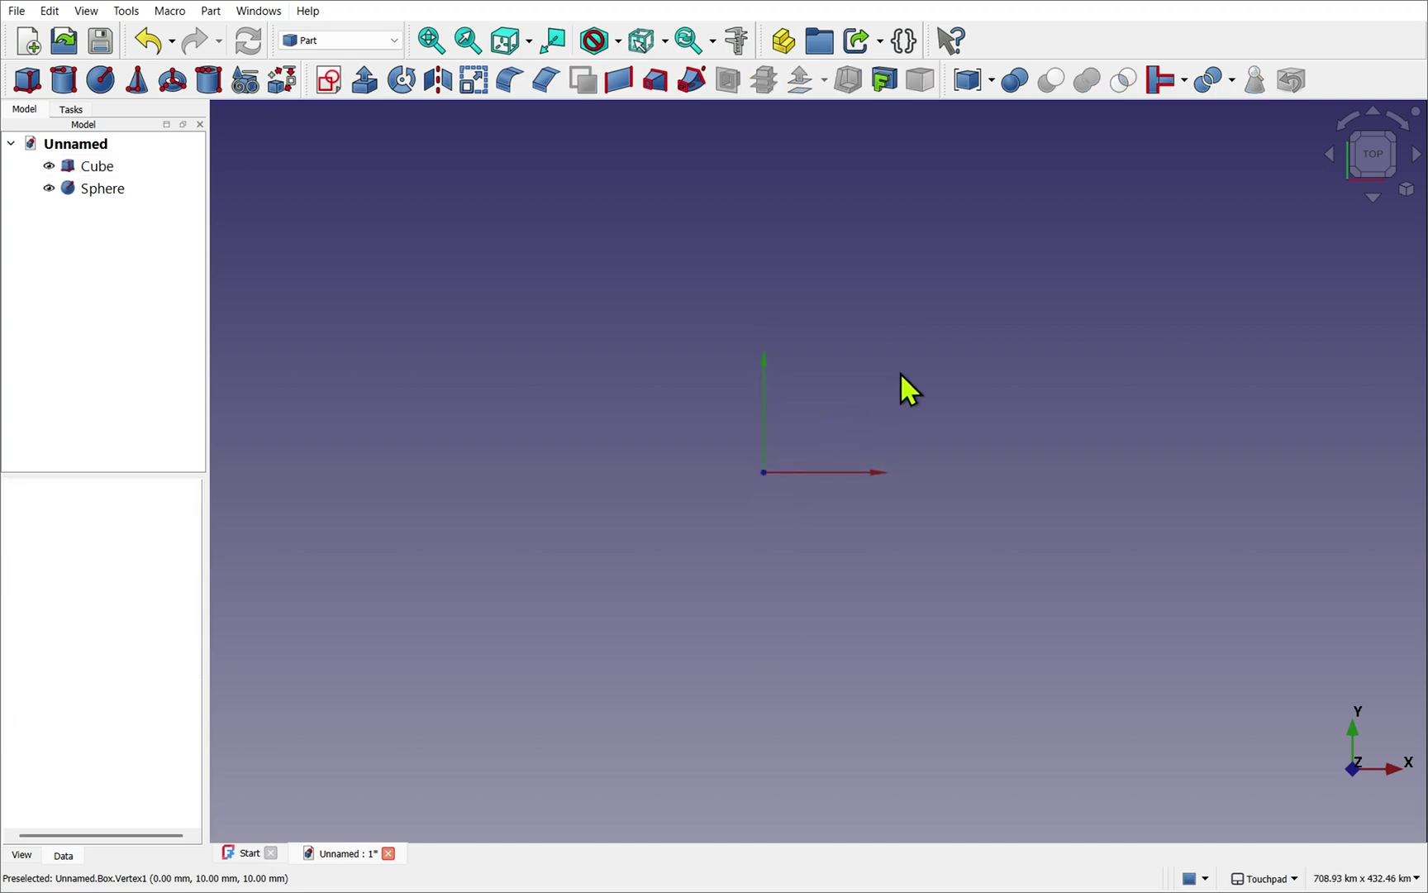
# - Fit all, then fit the view to the Sphere alone, then to the Cube alone
pyautogui.click(429, 42)
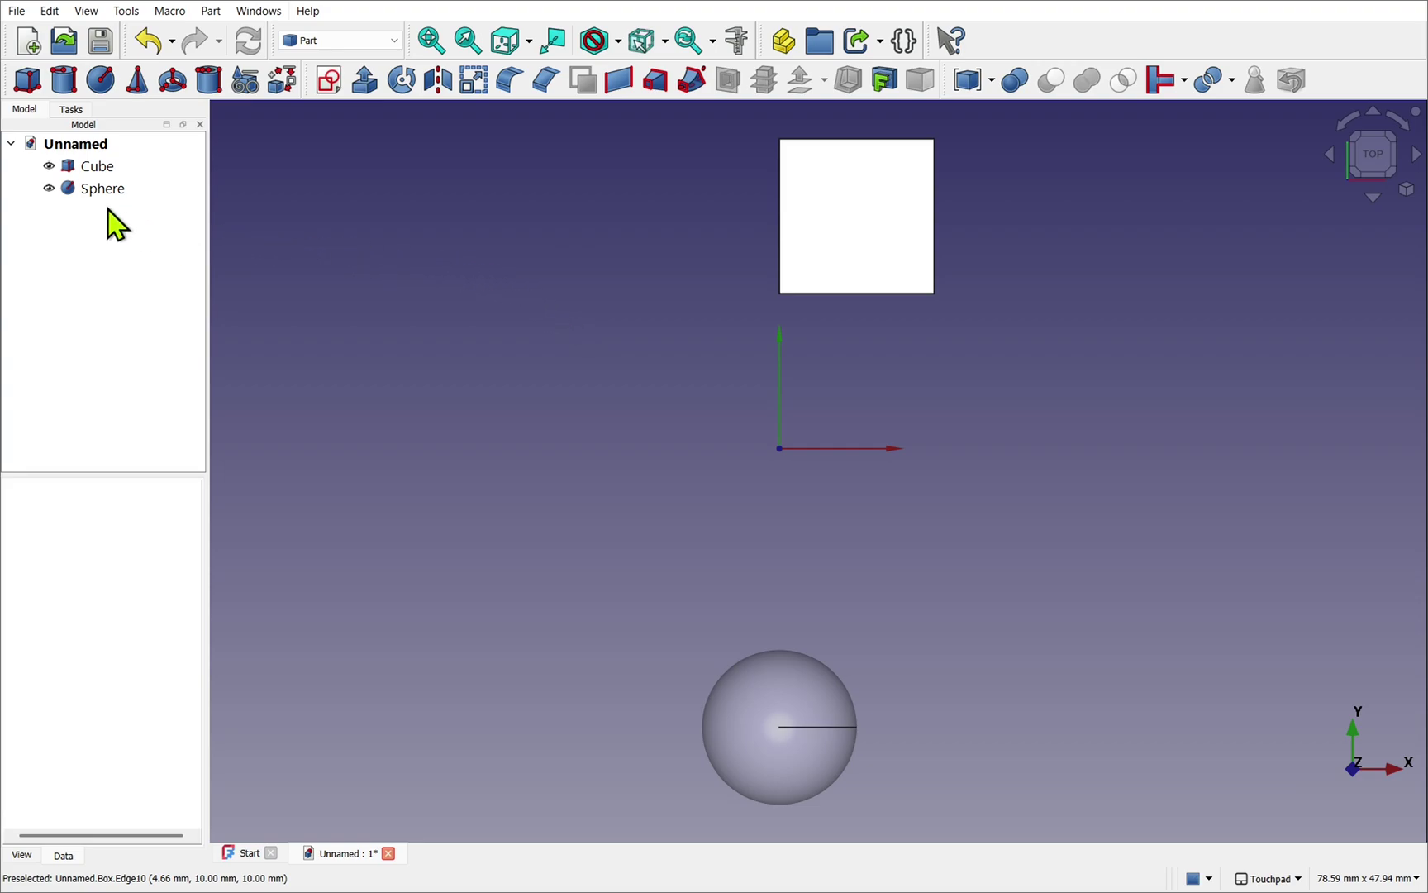
pyautogui.click(86, 191)
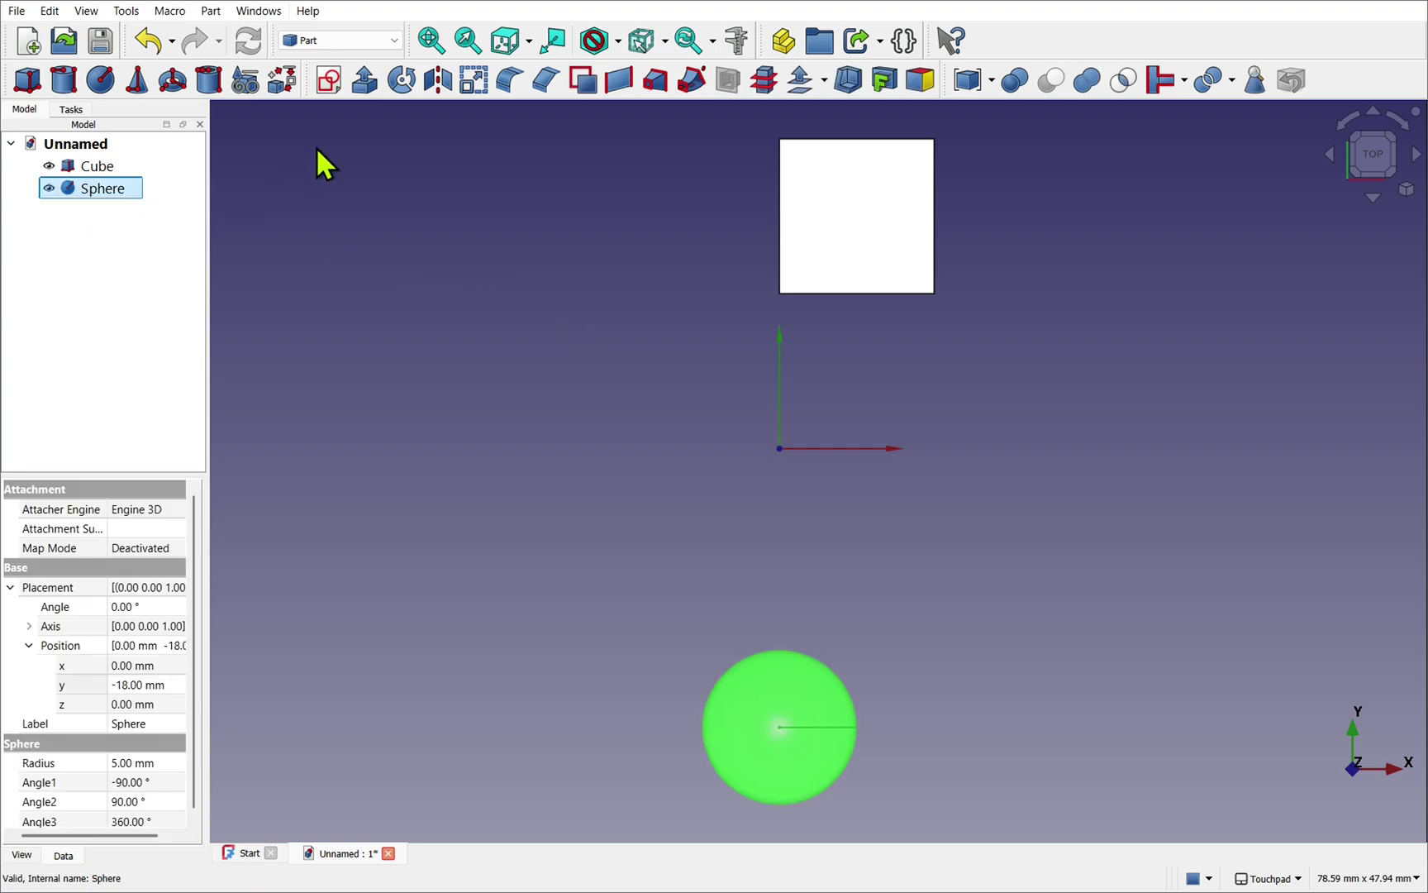
pyautogui.click(470, 47)
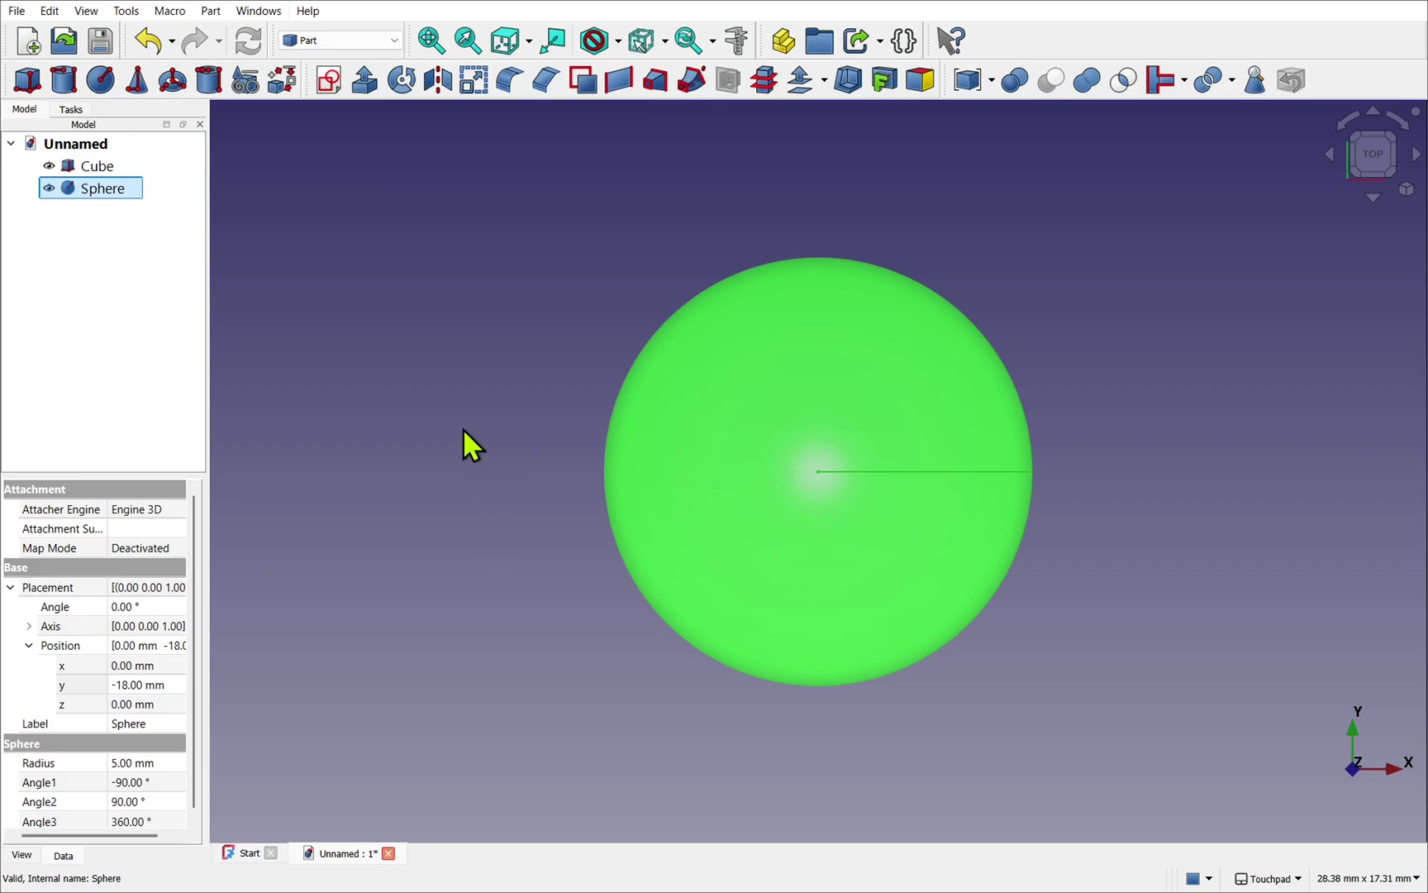
pyautogui.click(101, 166)
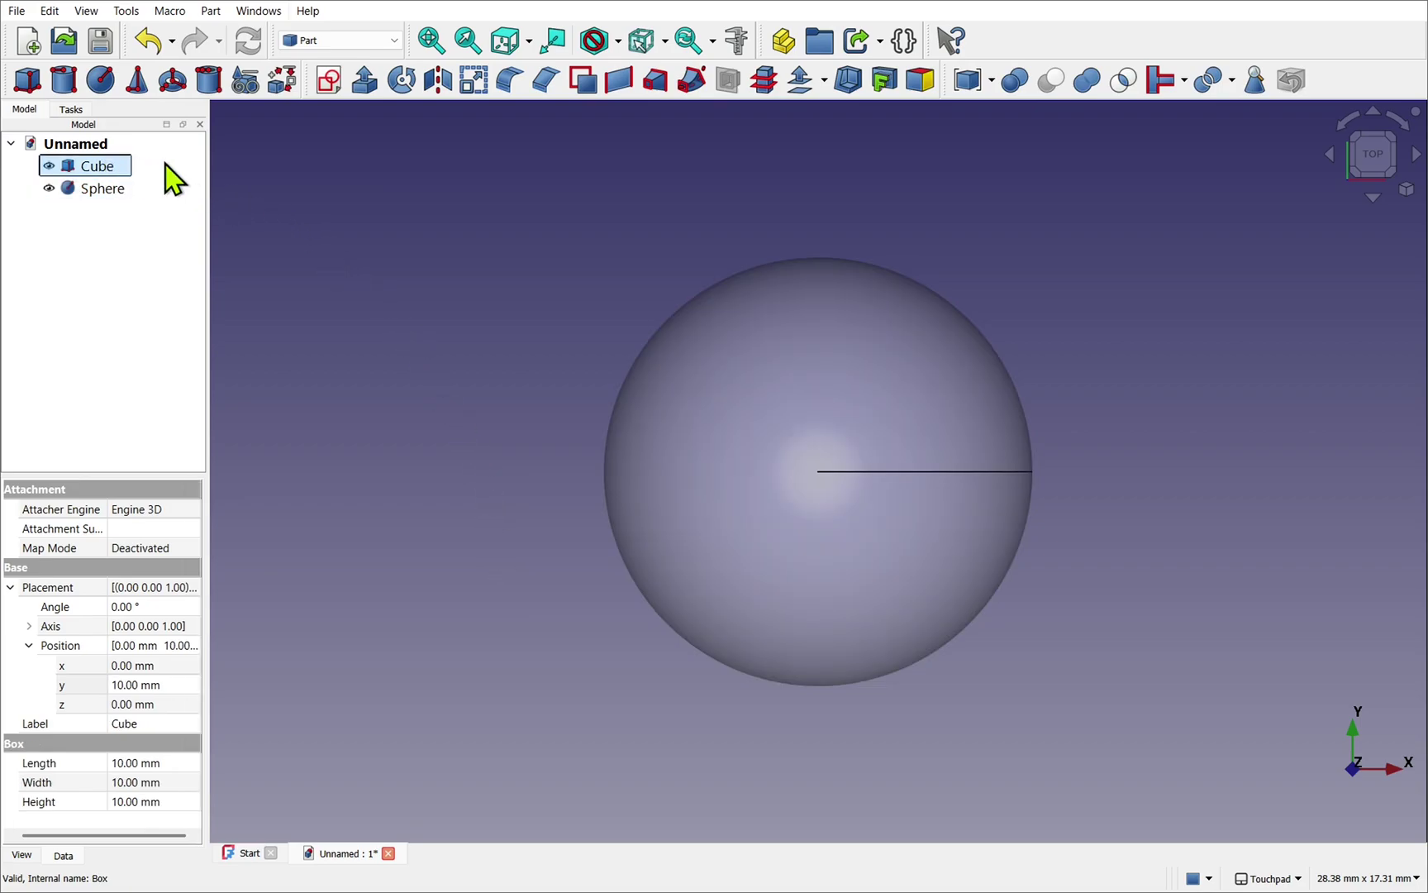
pyautogui.click(469, 50)
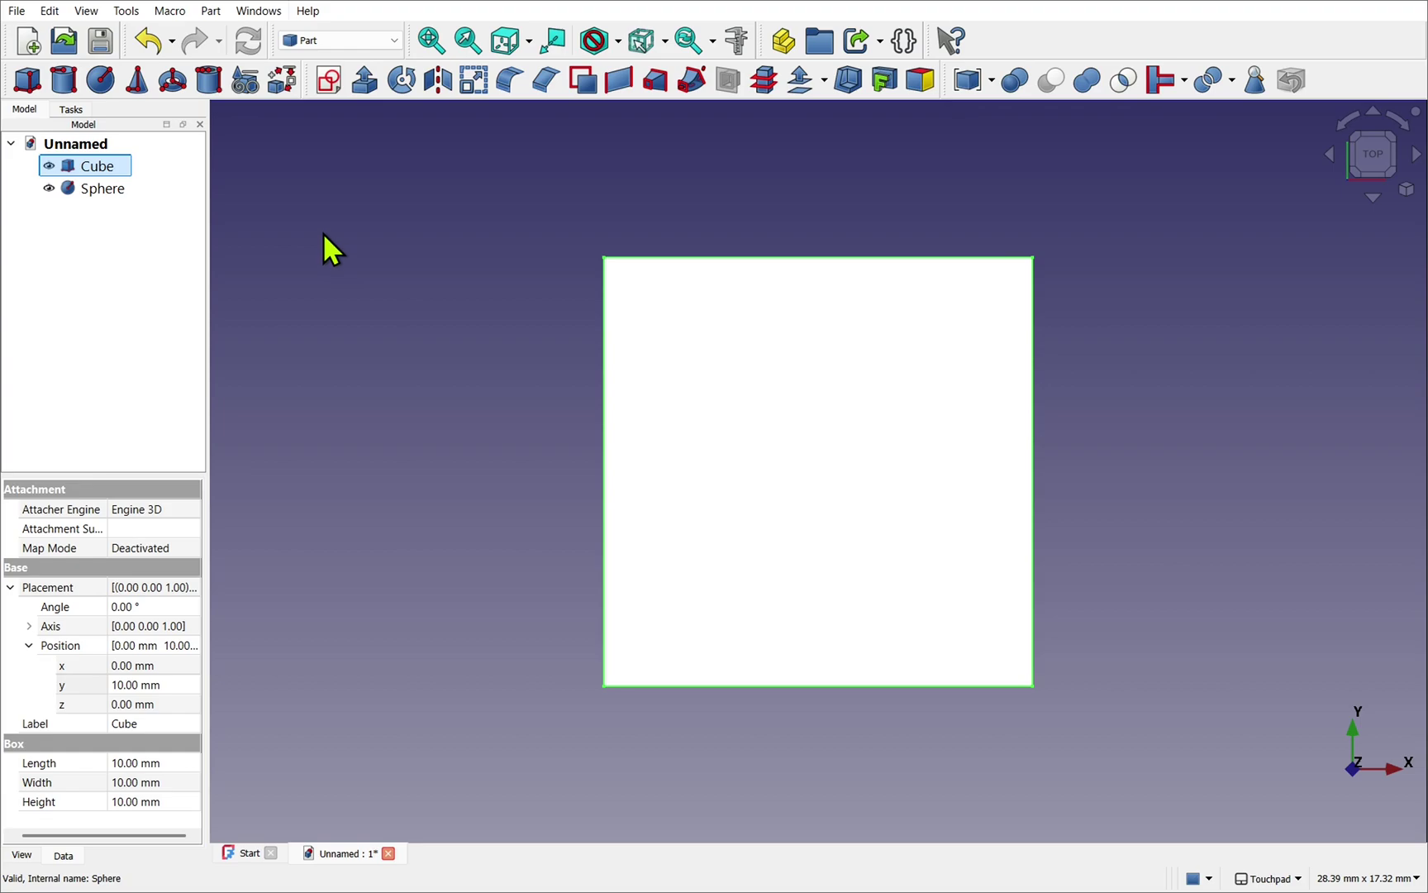
# - Add the Sphere to the Cube selection and fit the view to both
pyautogui.keyDown('ctrl'); pyautogui.click(118, 190); pyautogui.keyUp('ctrl')
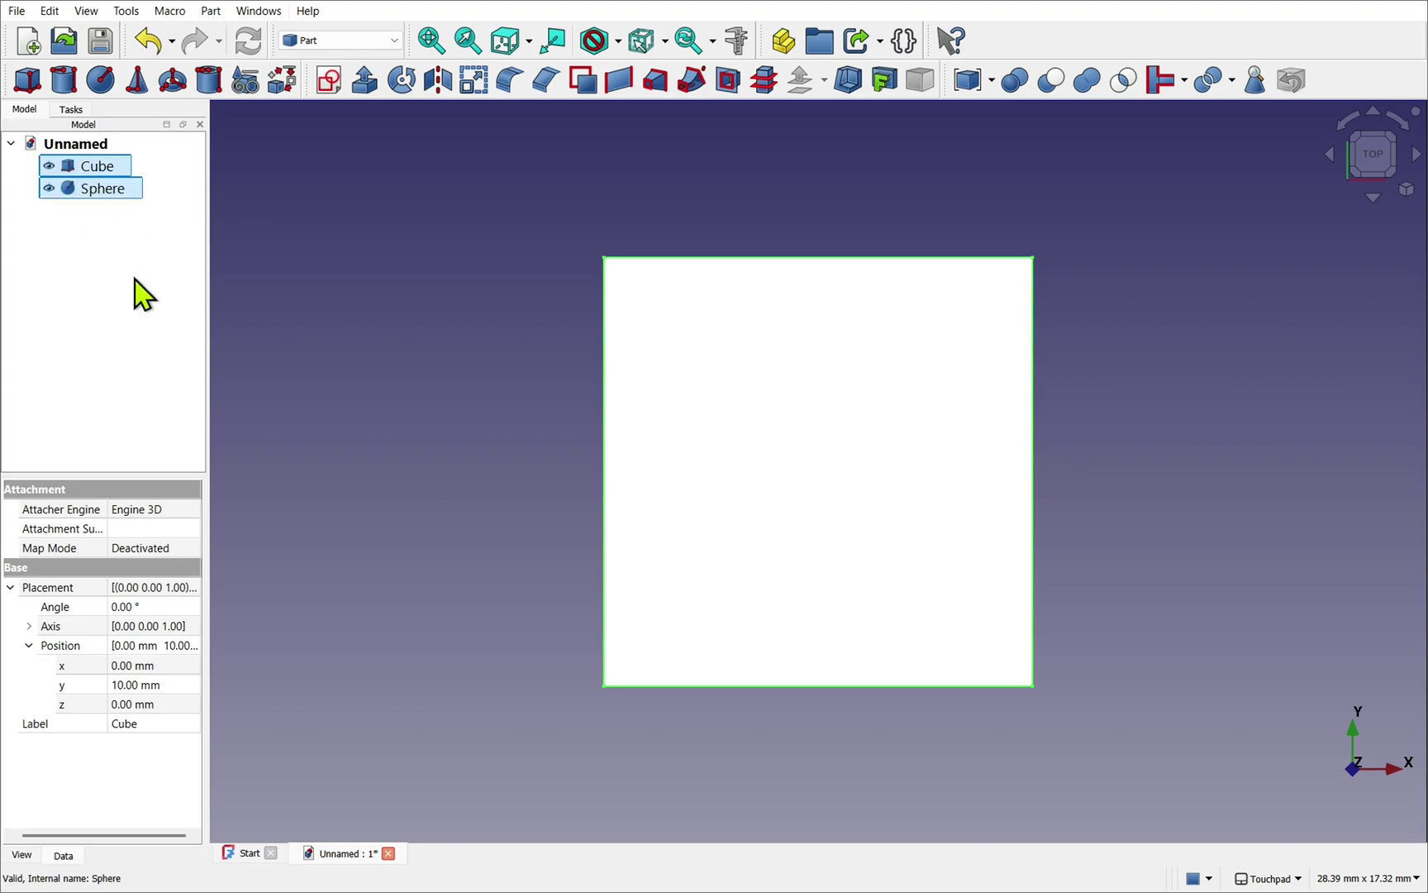
pyautogui.click(471, 49)
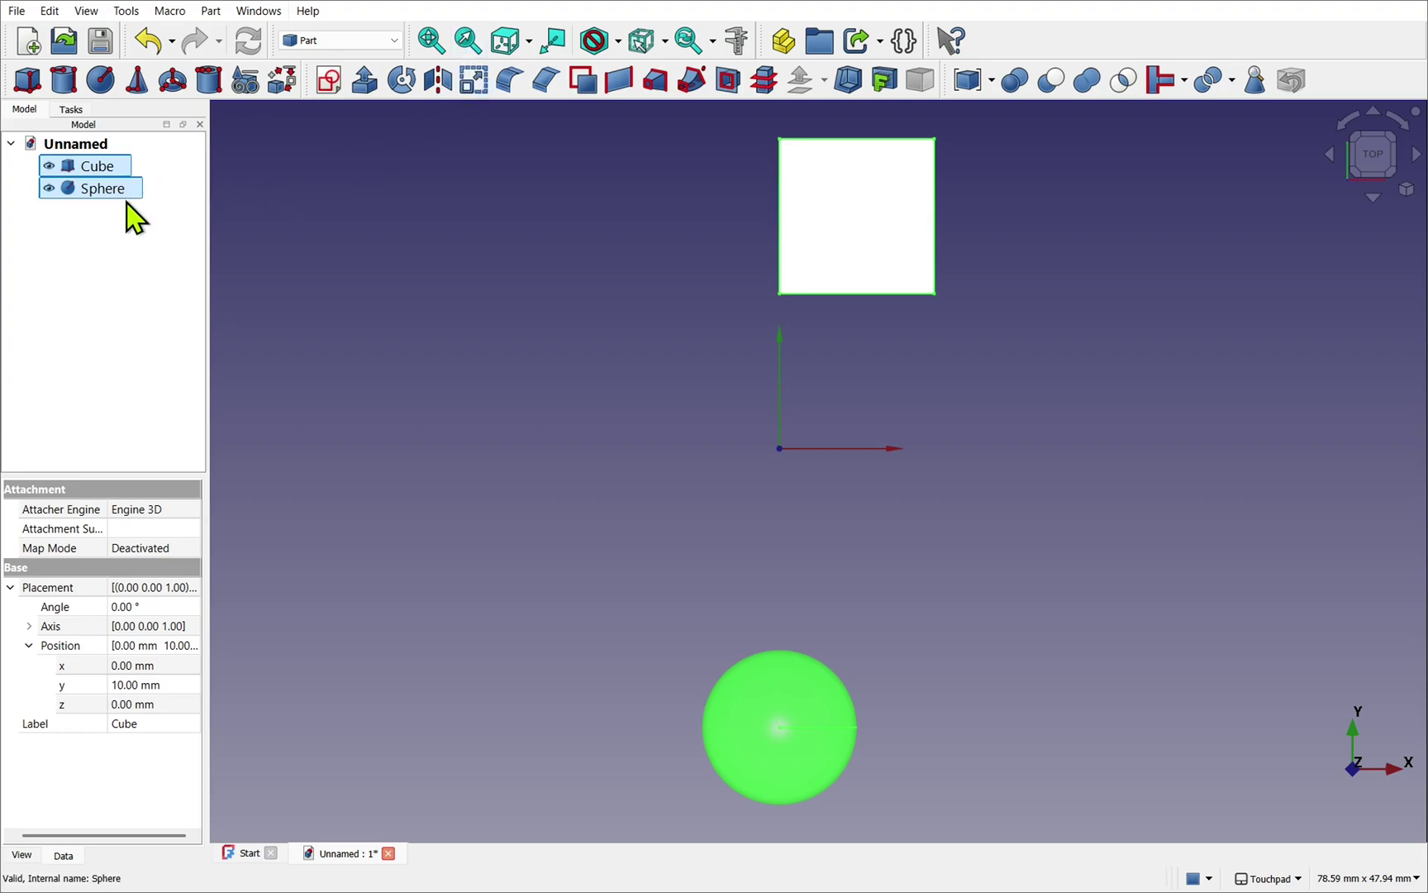
# - Clear the selection and orbit from top-down to a tilted 3D view of the cube and sphere
pyautogui.click(612, 472)
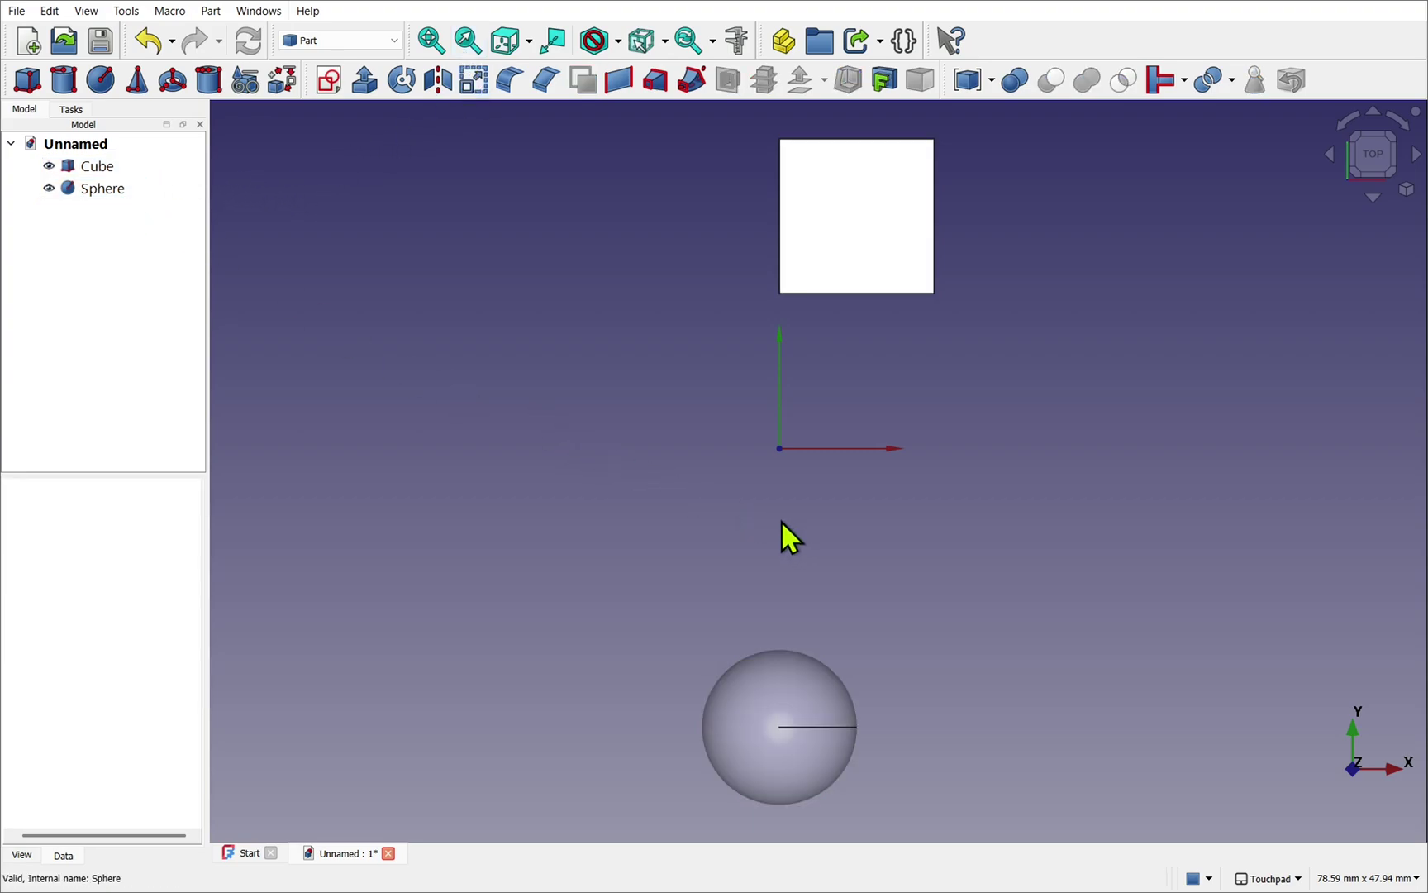
pyautogui.press('alt')
pyautogui.keyDown('alt'); pyautogui.moveTo(858, 434); pyautogui.dragTo(979, 306); pyautogui.keyUp('alt')
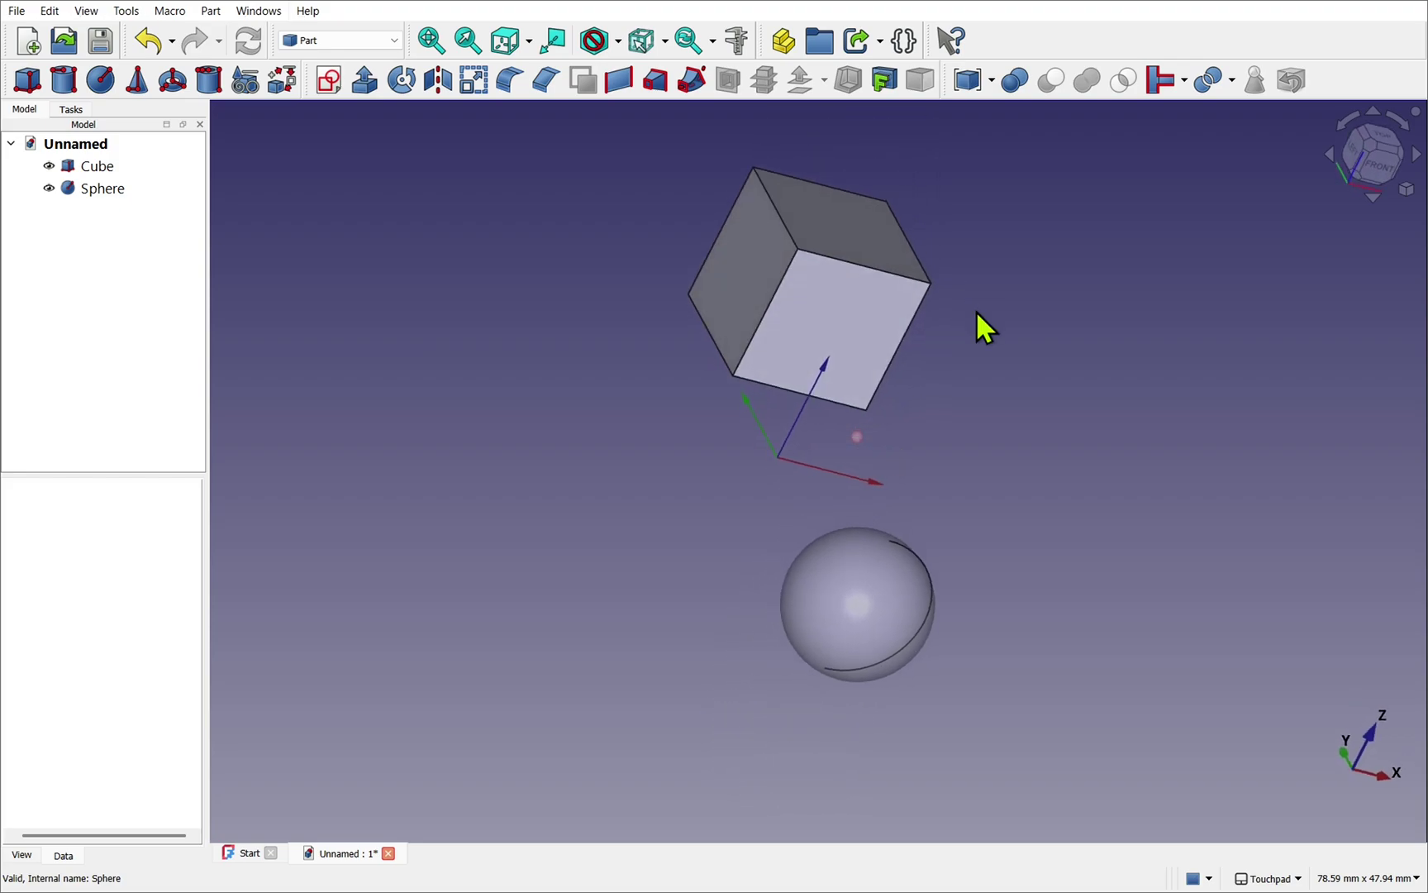
# - Multi-select cube edges to check their measurements in the status bar, then deselect everything
pyautogui.click(851, 267)
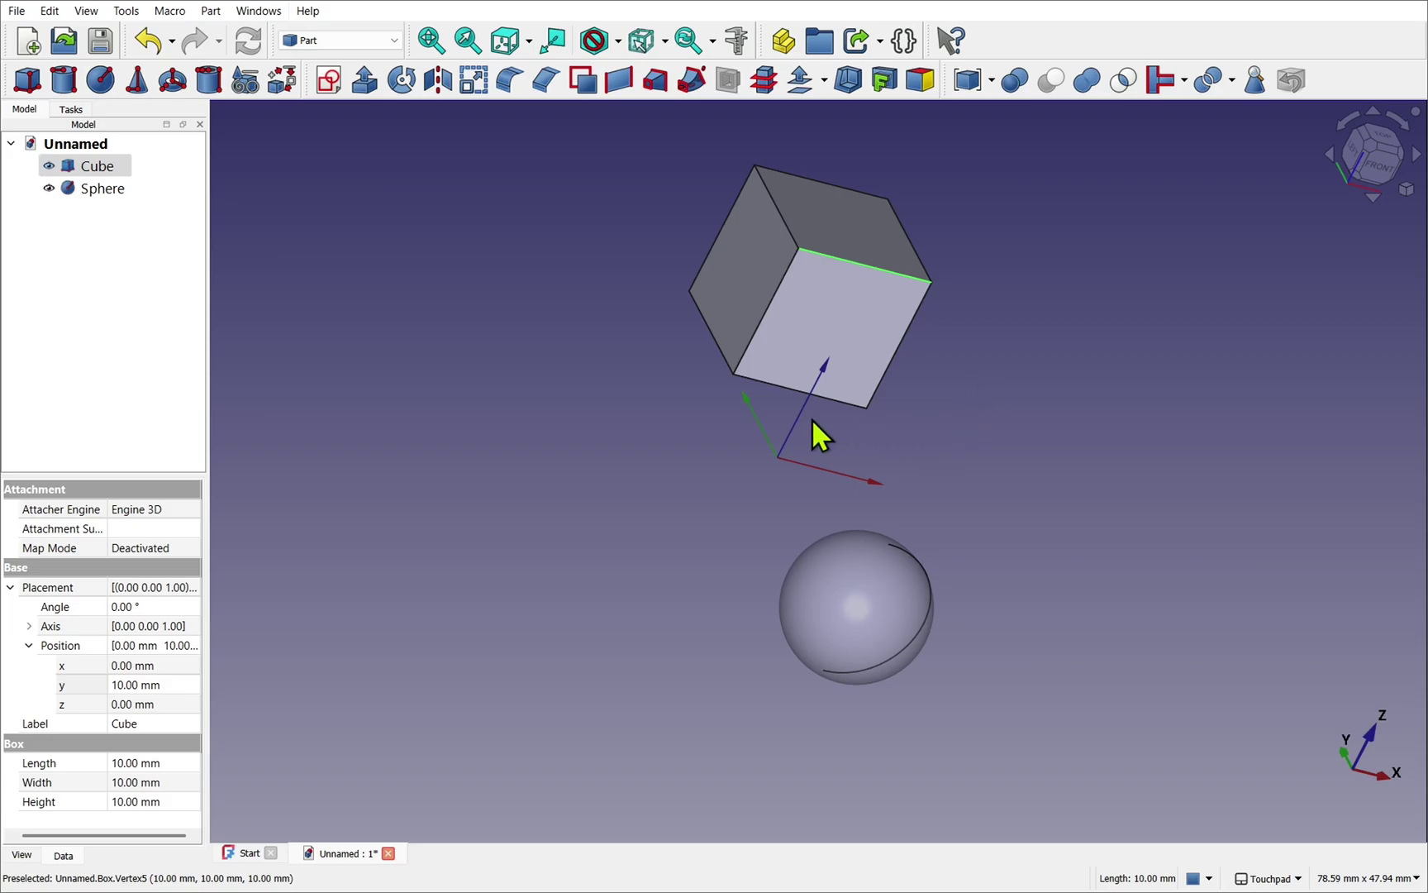
pyautogui.keyDown('ctrl'); pyautogui.click(769, 303); pyautogui.keyUp('ctrl')
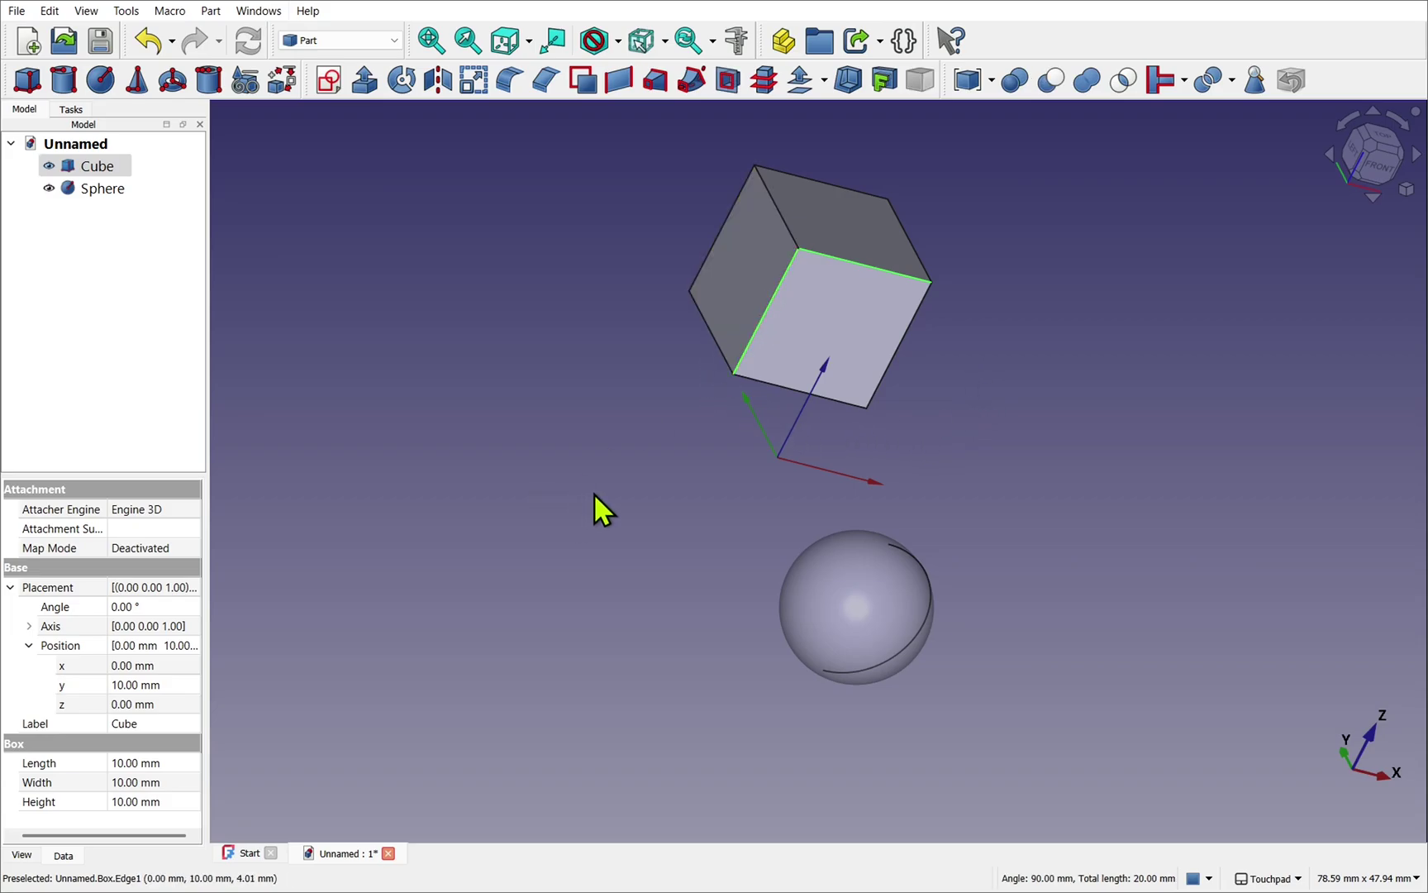
pyautogui.moveTo(626, 443)
pyautogui.mouseDown(button='middle')
pyautogui.moveTo(647, 520)
pyautogui.moveTo(809, 578)
pyautogui.moveTo(1071, 495)
pyautogui.moveTo(828, 394)
pyautogui.moveTo(708, 372)
pyautogui.moveTo(590, 417)
pyautogui.moveTo(643, 465)
pyautogui.mouseUp(button='middle')
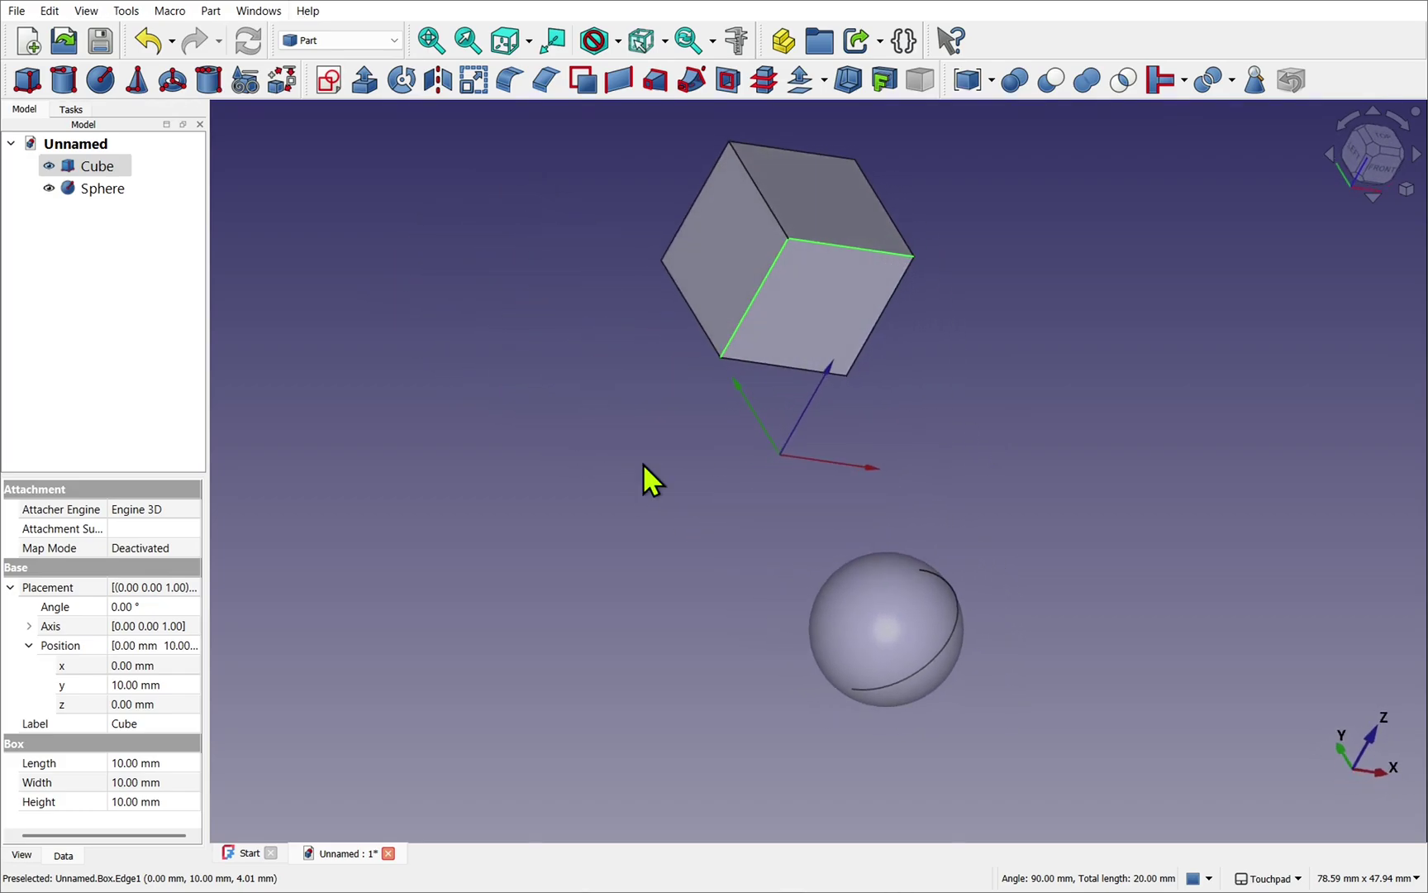
pyautogui.keyDown('ctrl'); pyautogui.click(792, 367); pyautogui.keyUp('ctrl')
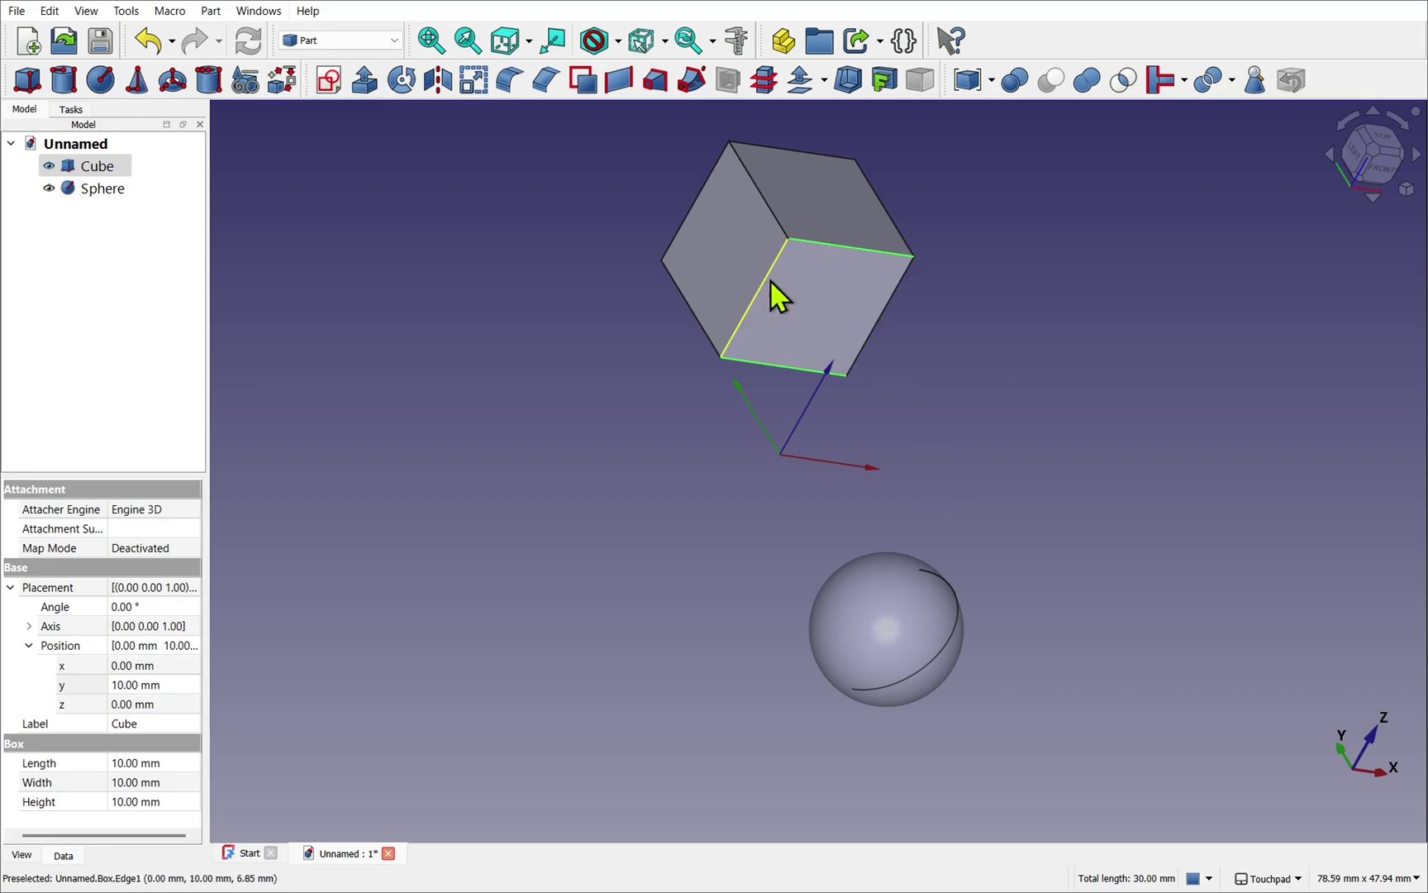
pyautogui.keyDown('ctrl'); pyautogui.click(756, 300); pyautogui.keyUp('ctrl')
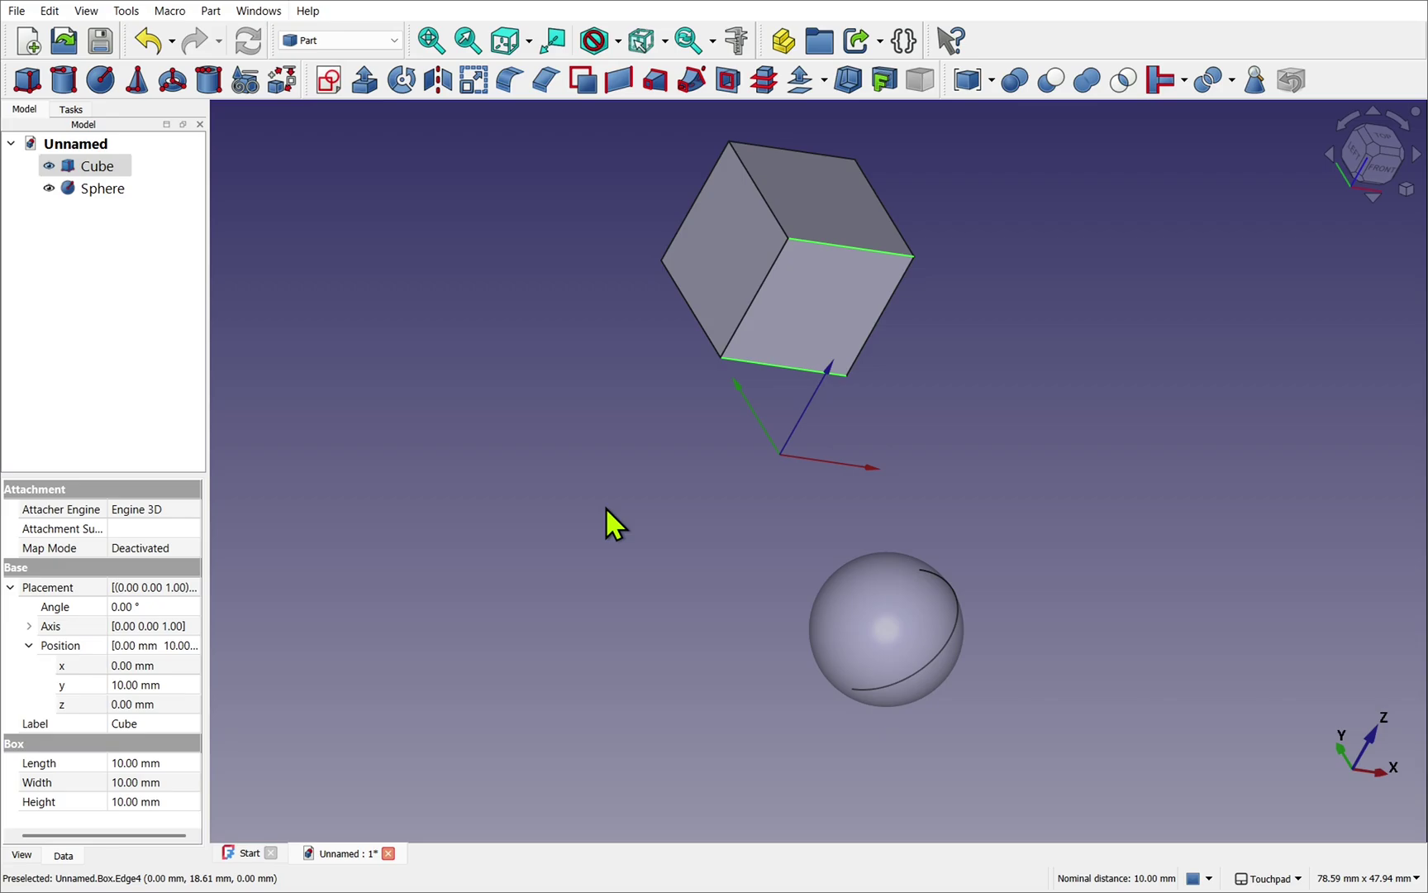
pyautogui.click(421, 395)
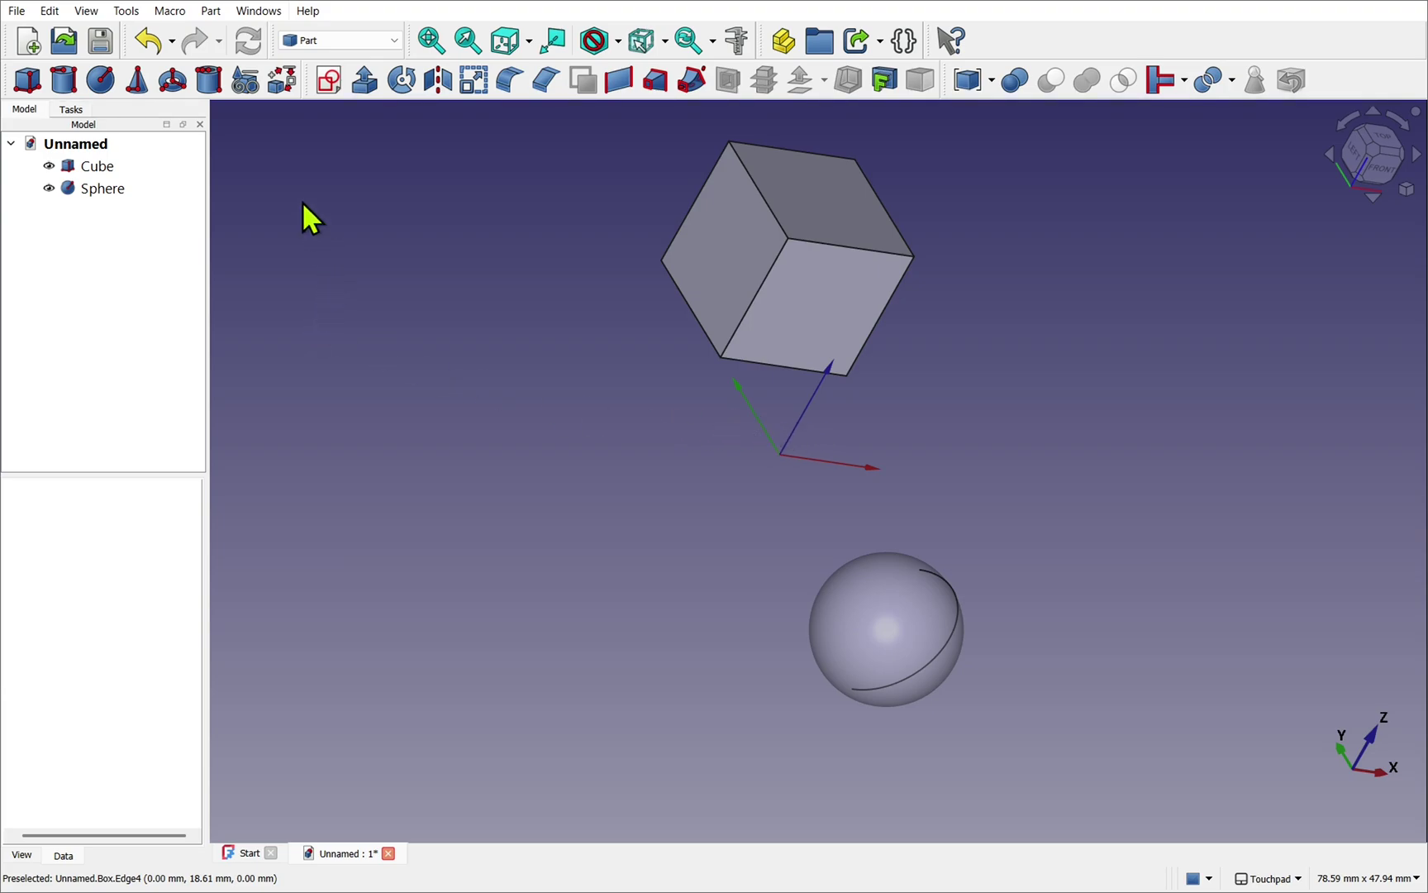
# - Create a Part Tube with the default 5 mm outer radius, 2 mm inner radius and 10 mm height
pyautogui.click(208, 81)
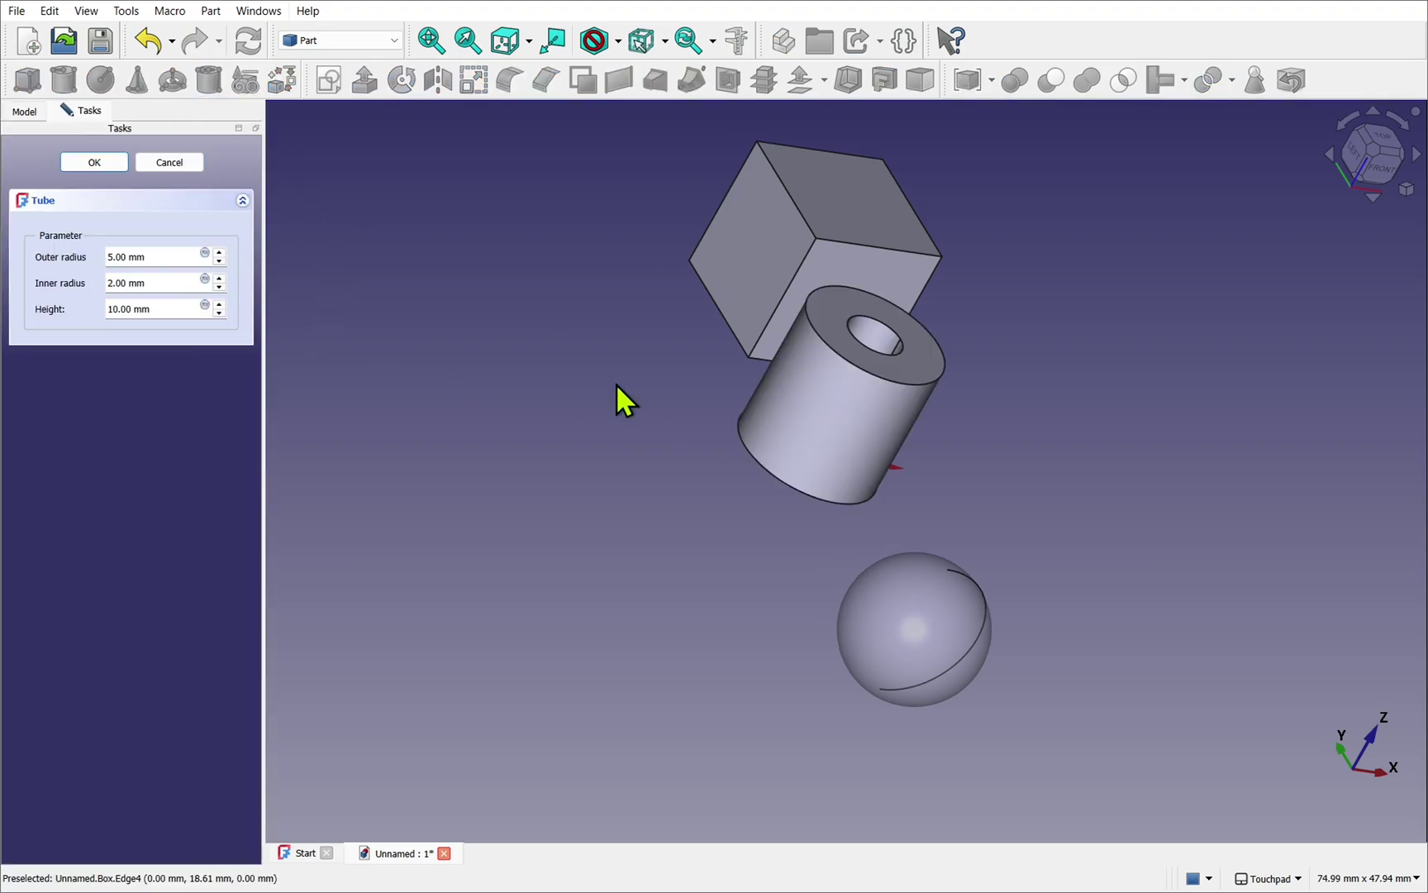
pyautogui.click(105, 160)
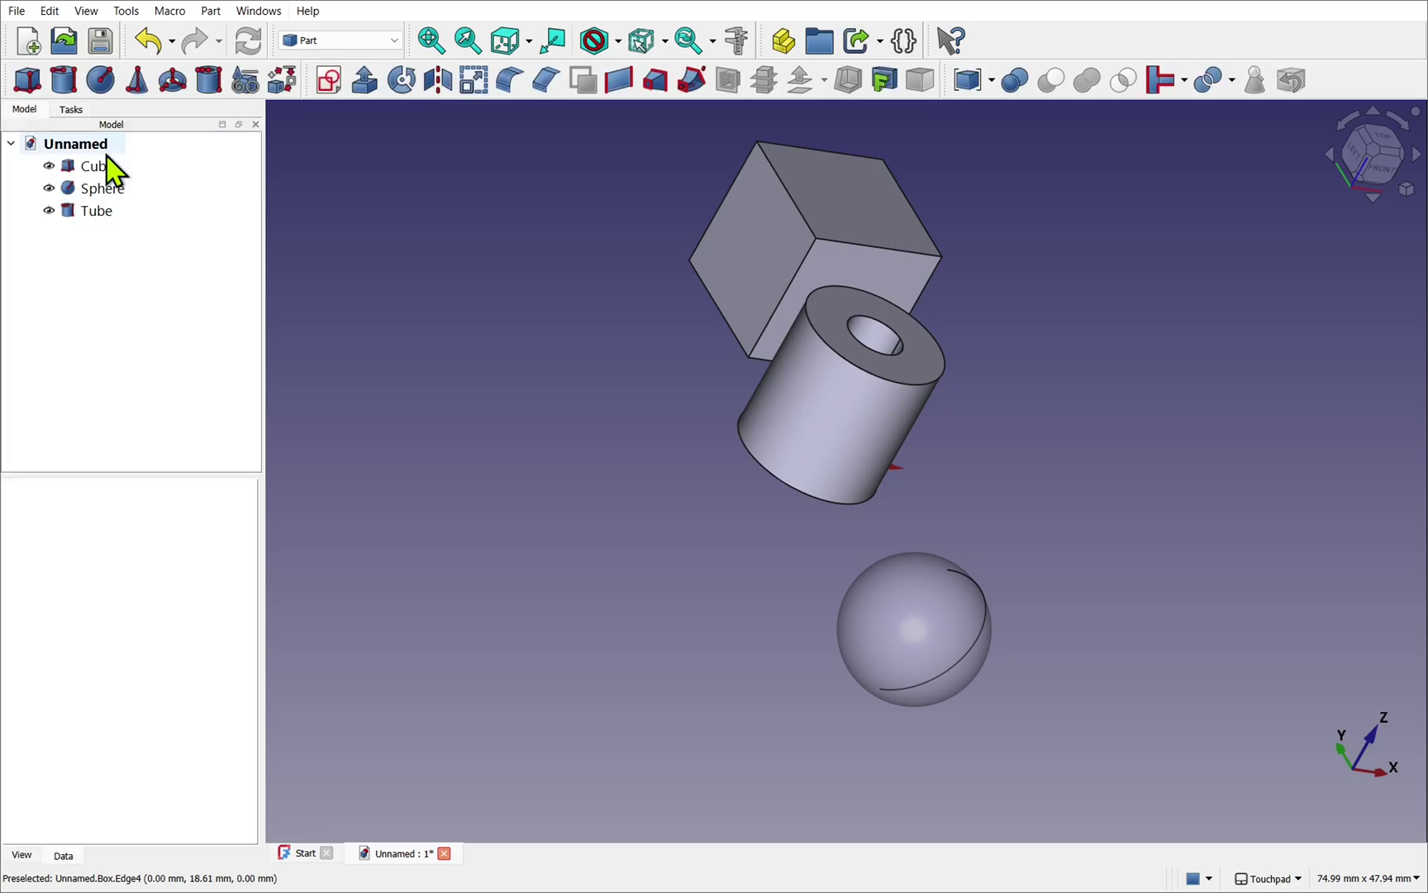
pyautogui.click(118, 165)
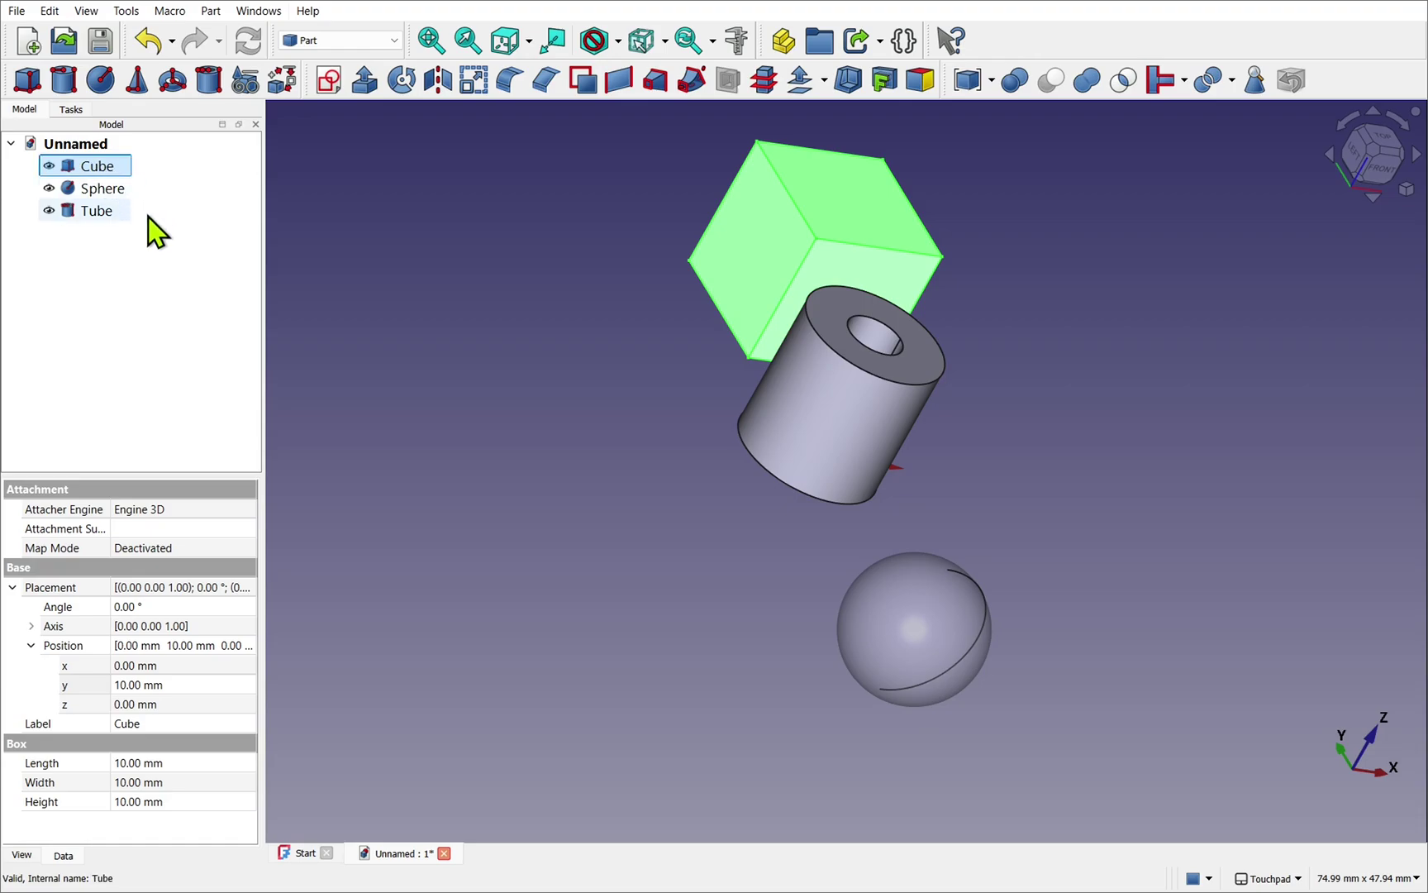
pyautogui.keyDown('ctrl'); pyautogui.click(99, 211); pyautogui.keyUp('ctrl')
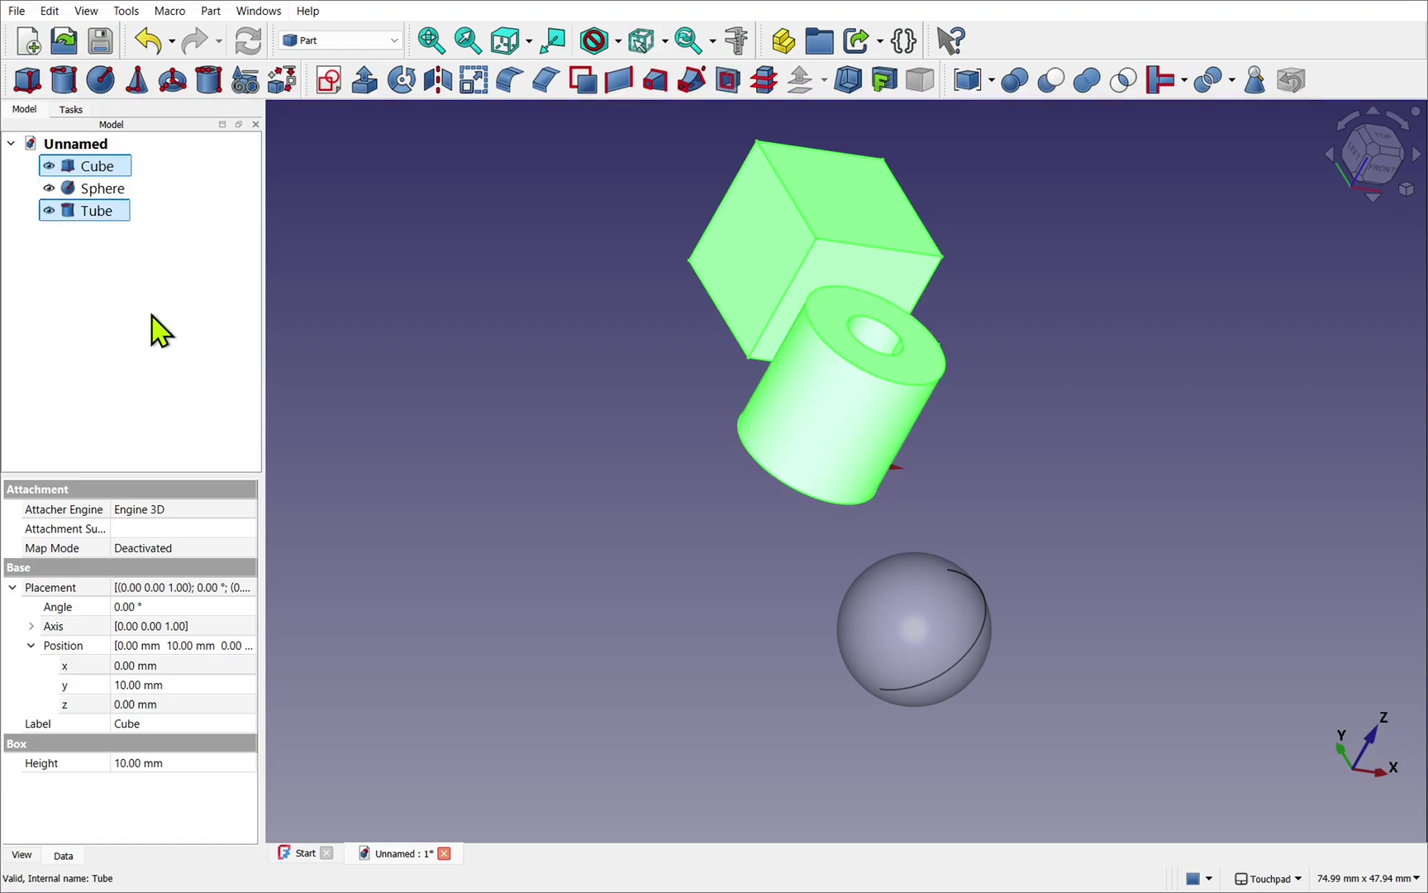
pyautogui.click(413, 372)
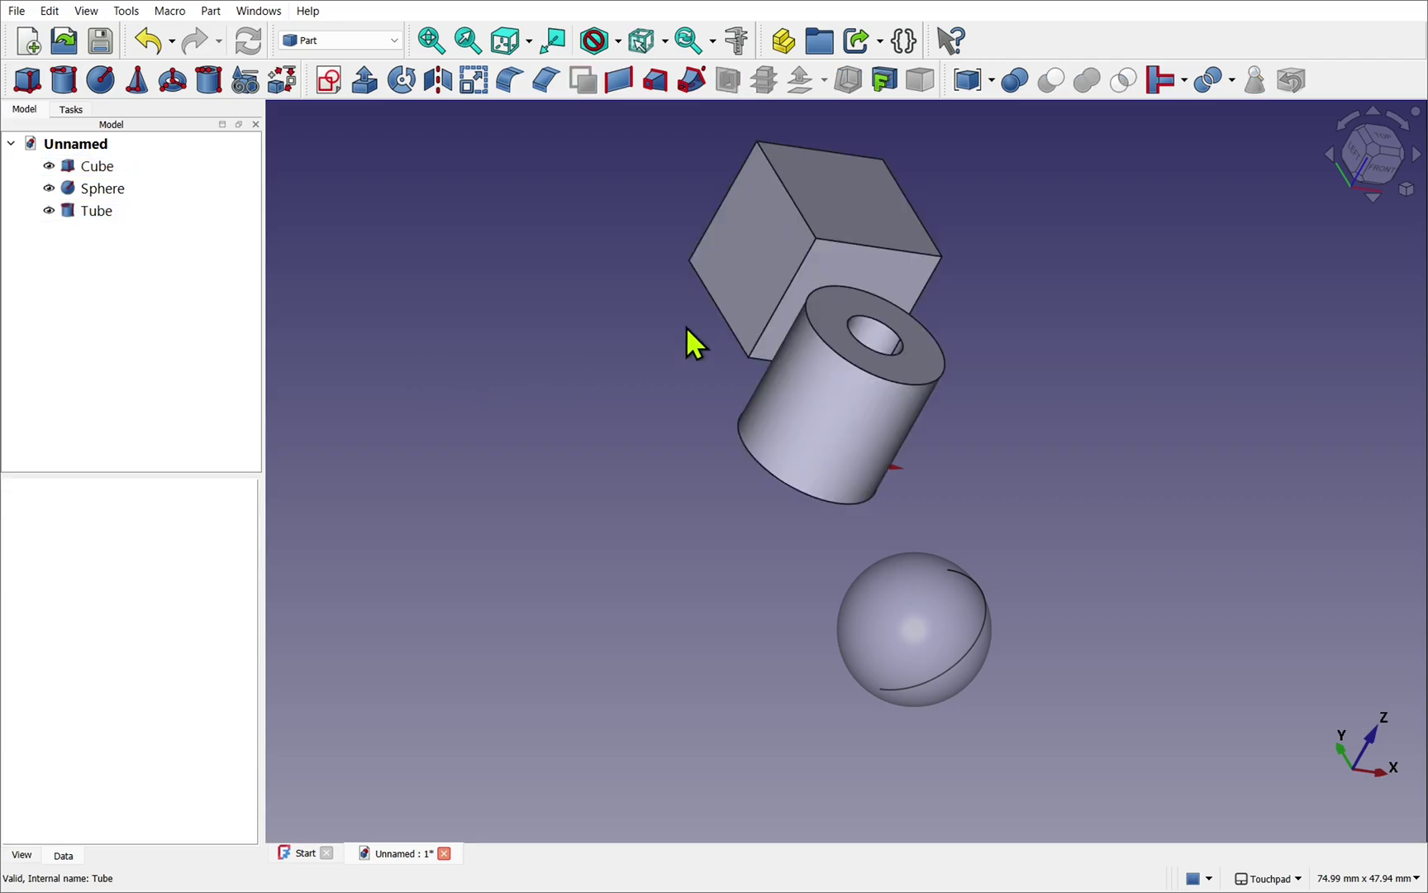
pyautogui.click(769, 246)
pyautogui.keyDown('ctrl'); pyautogui.click(803, 413); pyautogui.keyUp('ctrl')
pyautogui.click(462, 360)
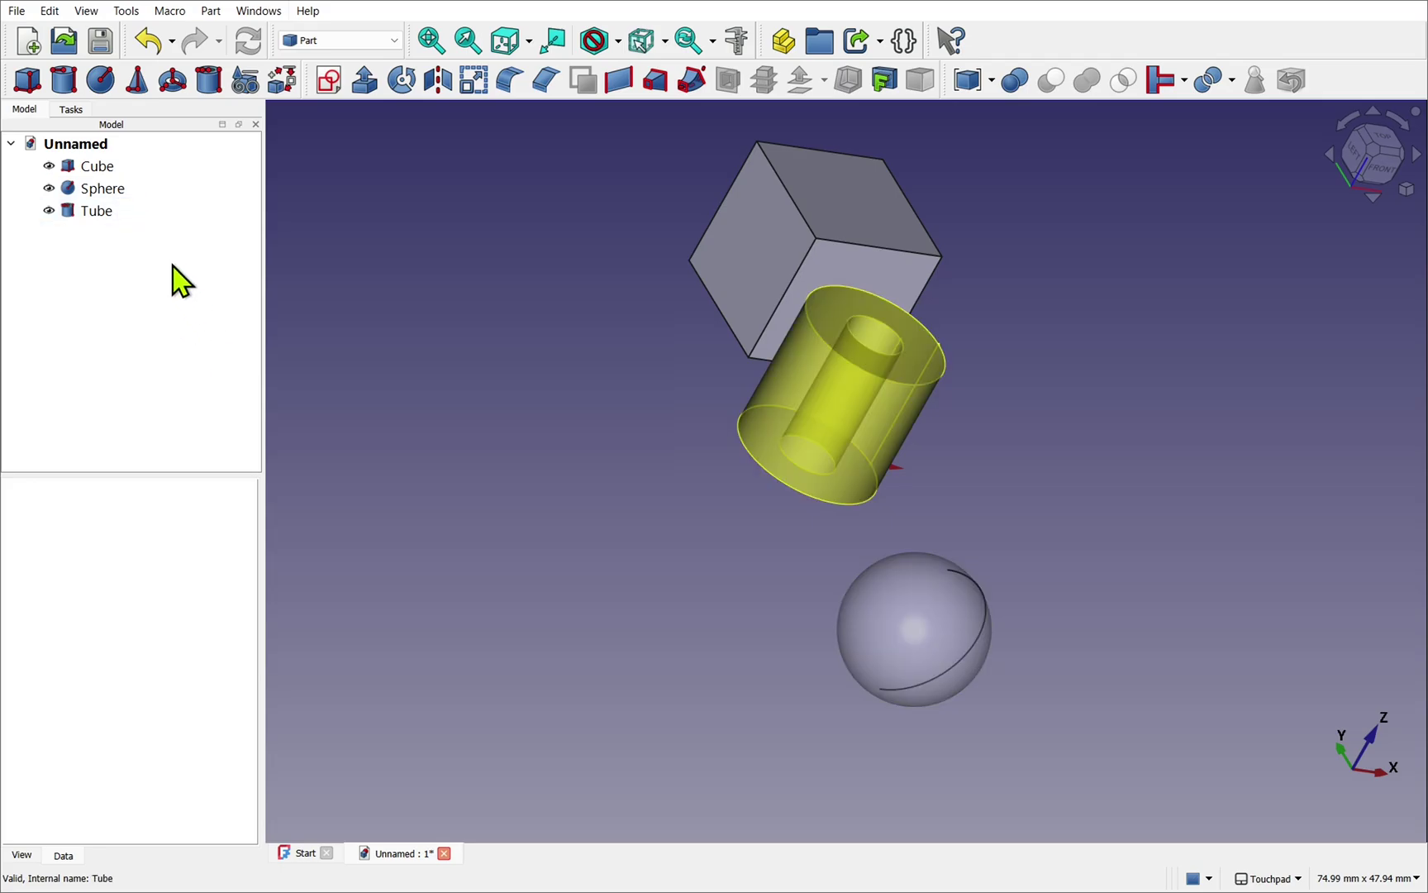
pyautogui.click(97, 168)
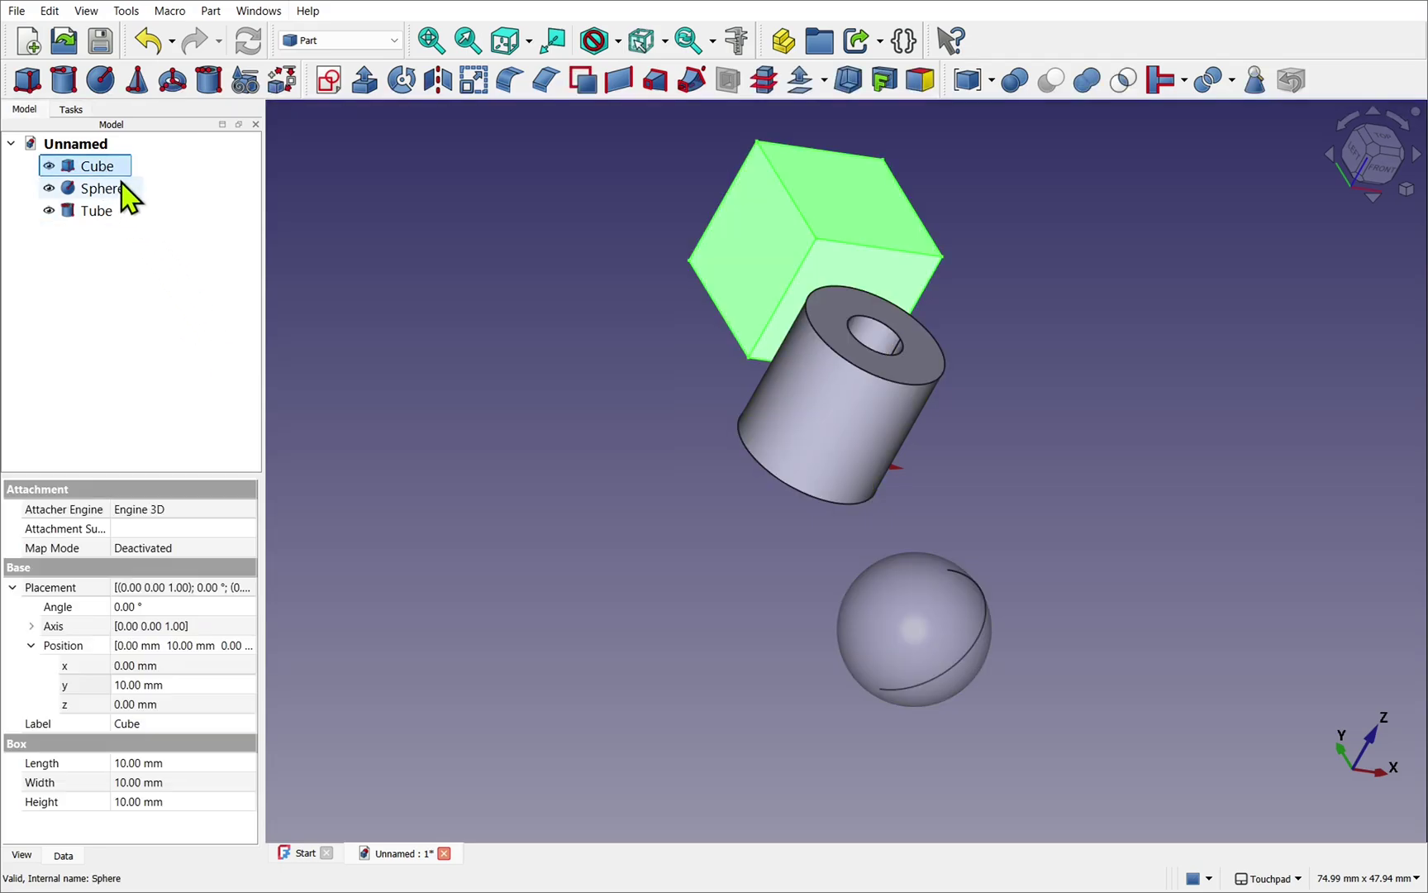
pyautogui.keyDown('ctrl'); pyautogui.click(111, 189); pyautogui.keyUp('ctrl')
pyautogui.keyDown('ctrl'); pyautogui.click(98, 212); pyautogui.keyUp('ctrl')
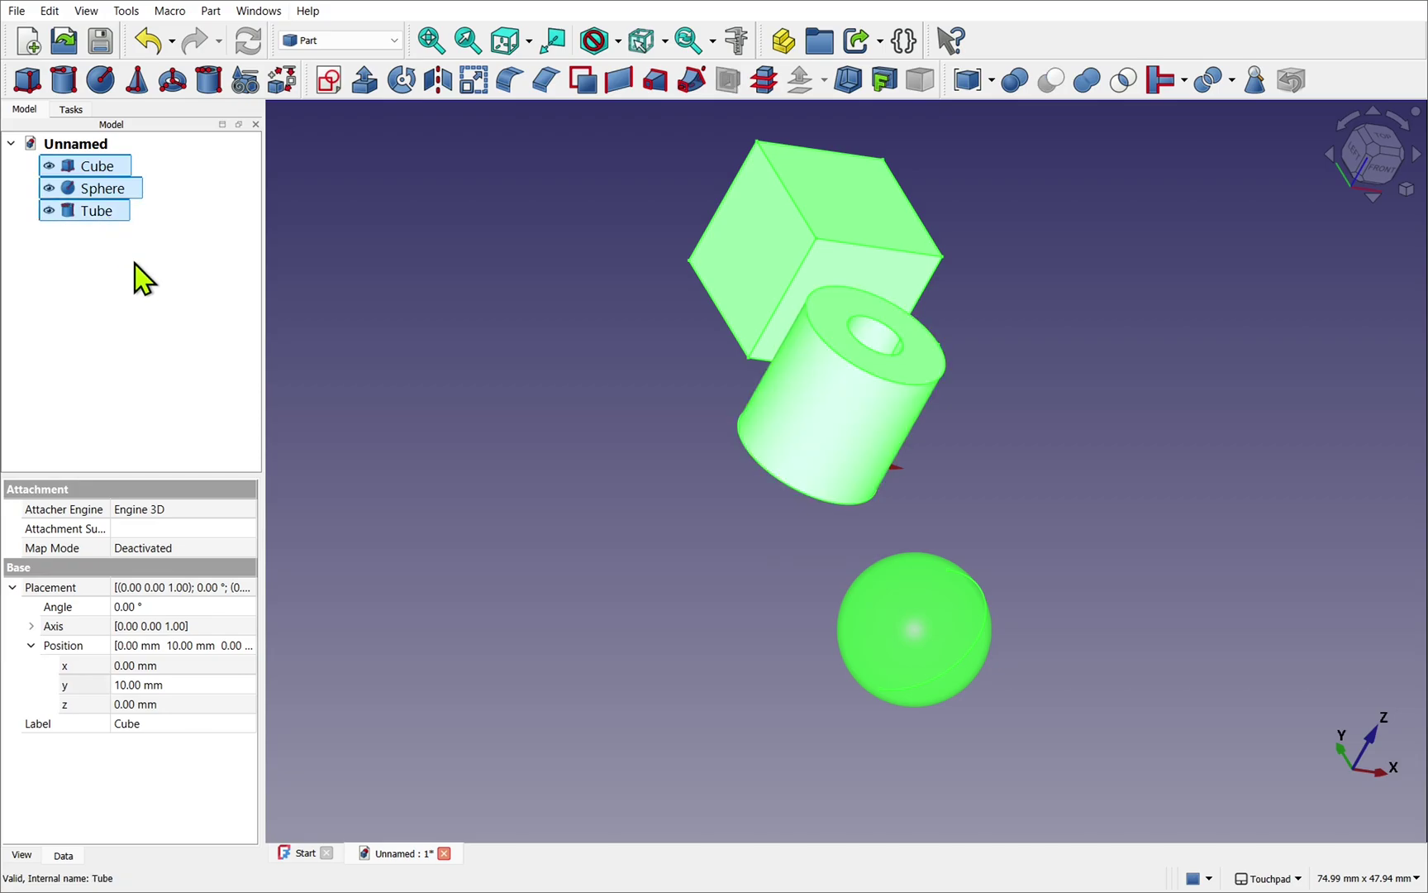
pyautogui.click(153, 331)
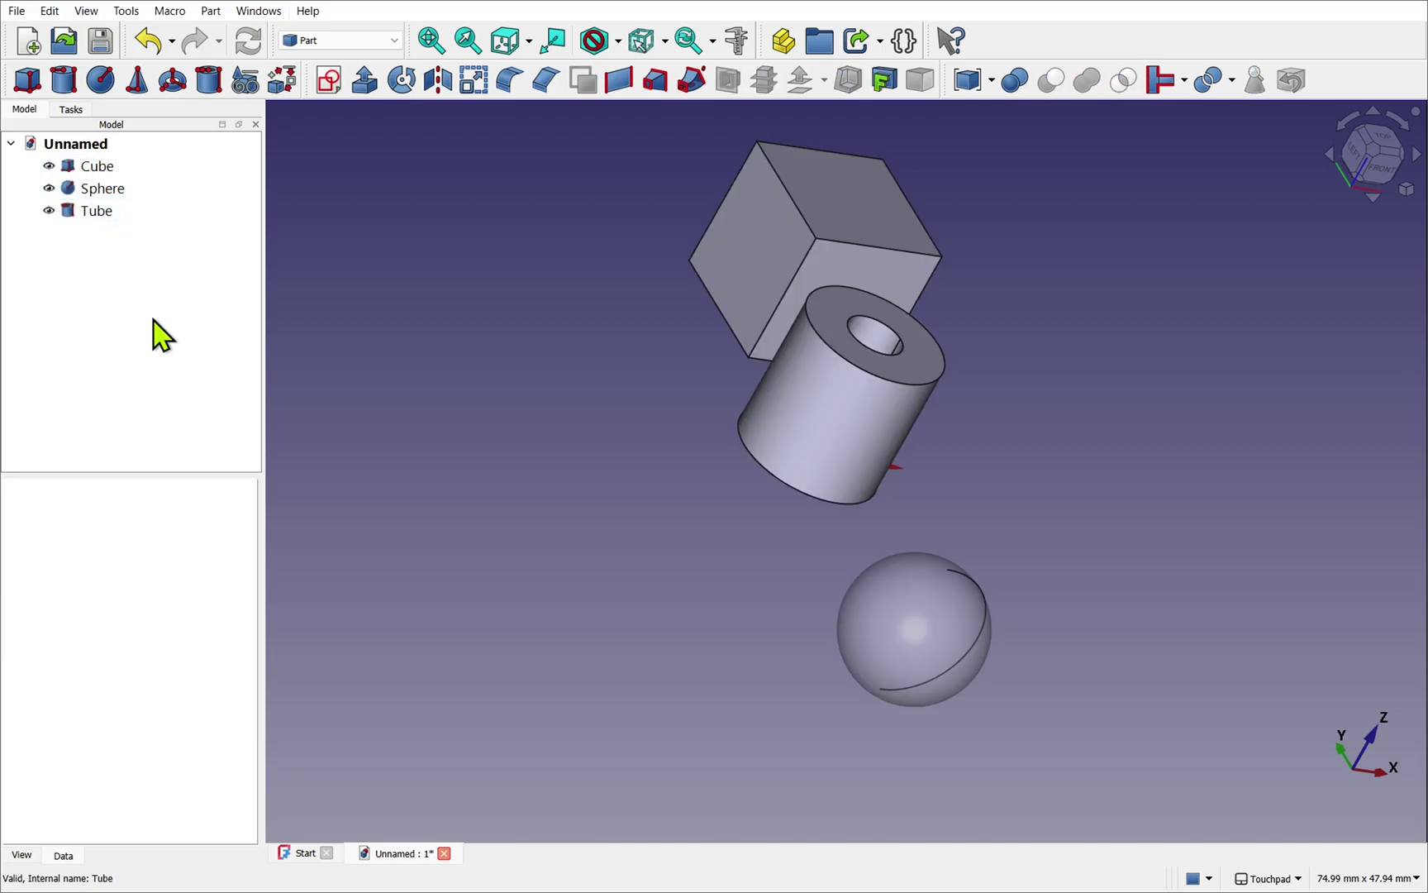
pyautogui.click(108, 172)
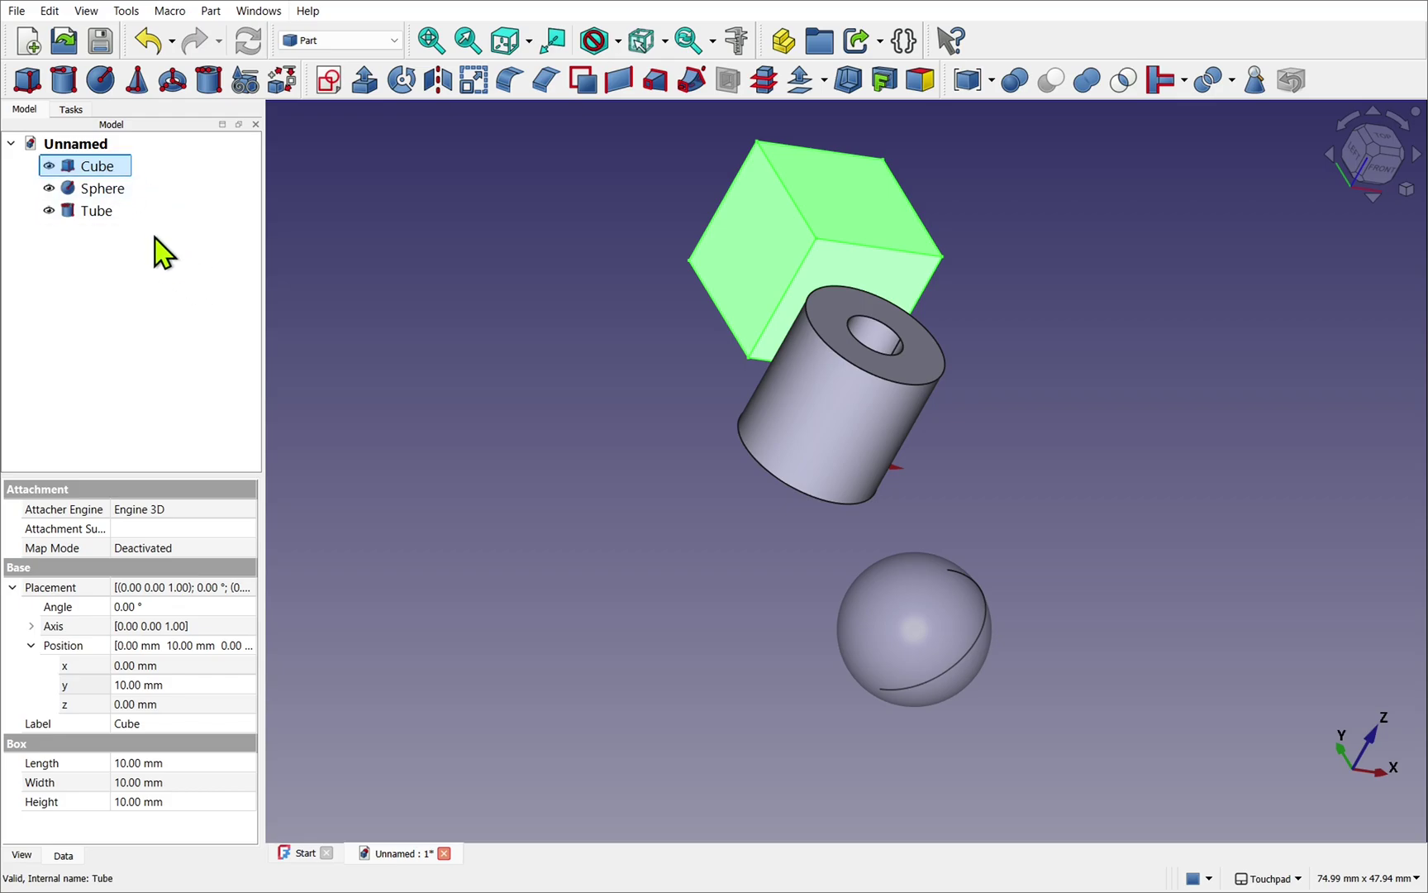
pyautogui.keyDown('shift'); pyautogui.click(109, 217); pyautogui.keyUp('shift')
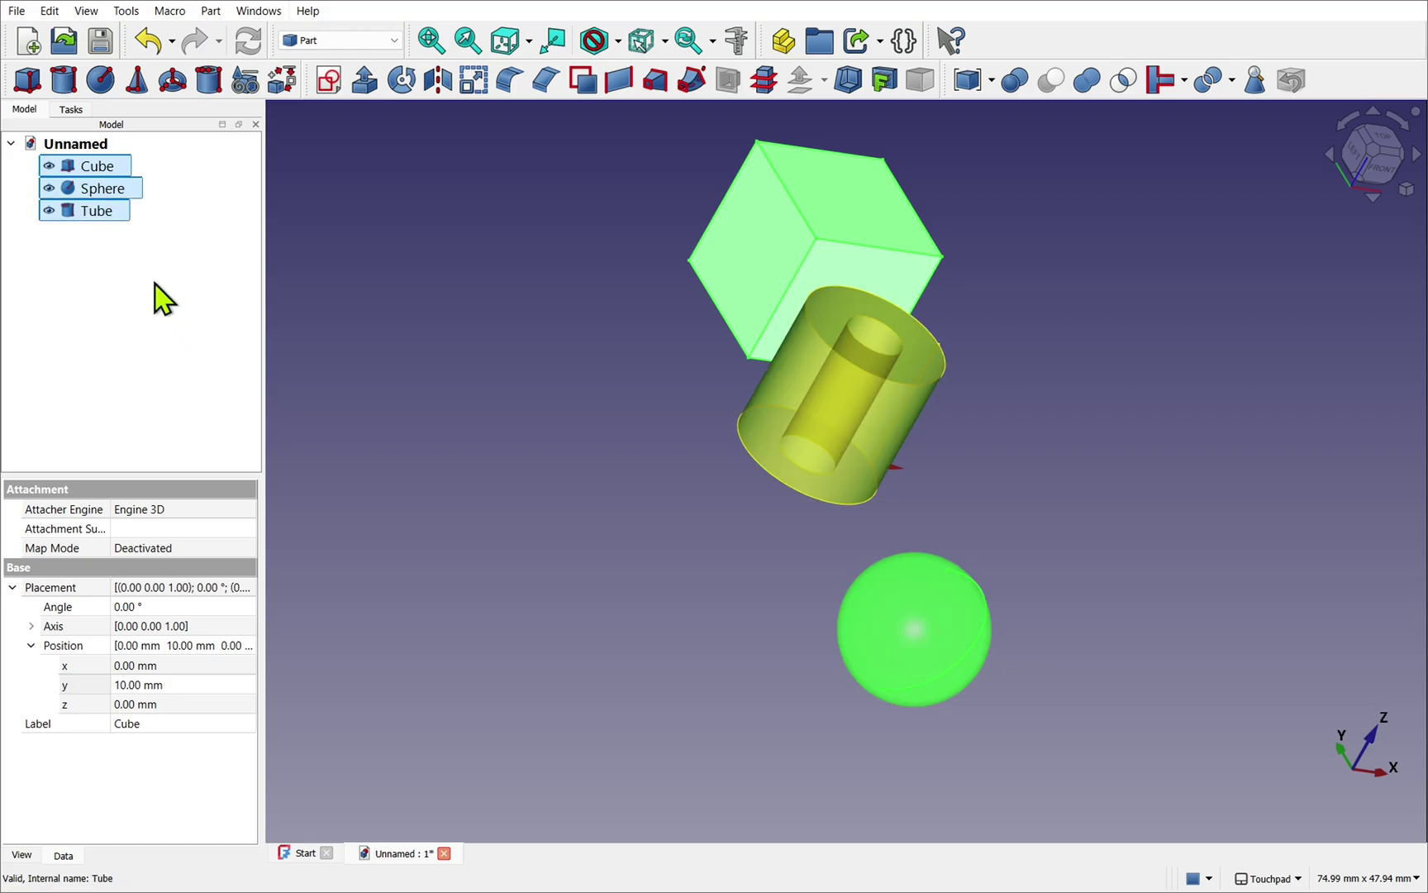
pyautogui.press('space')
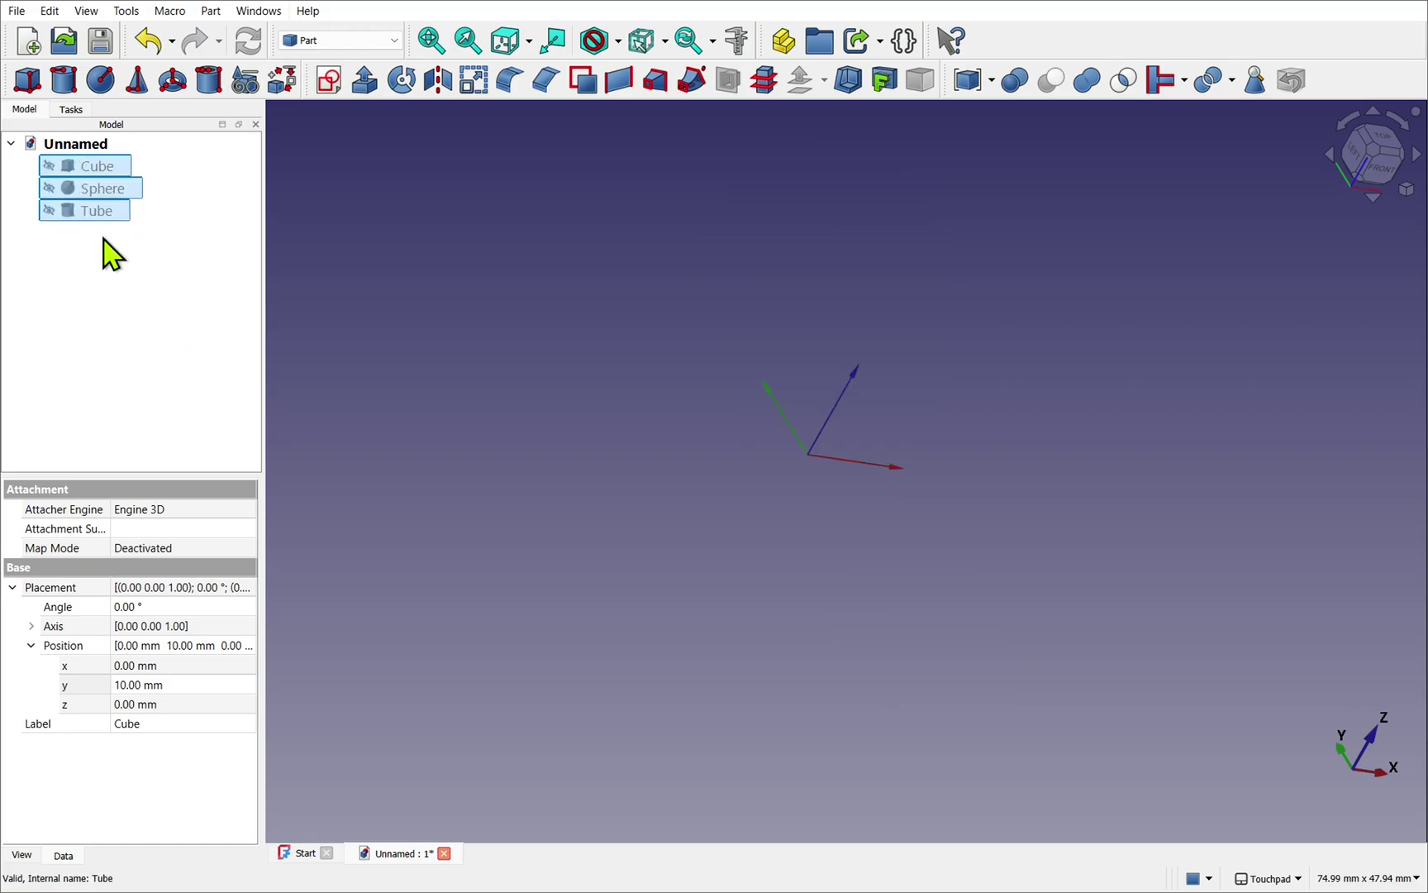
pyautogui.click(111, 192)
pyautogui.press('space')
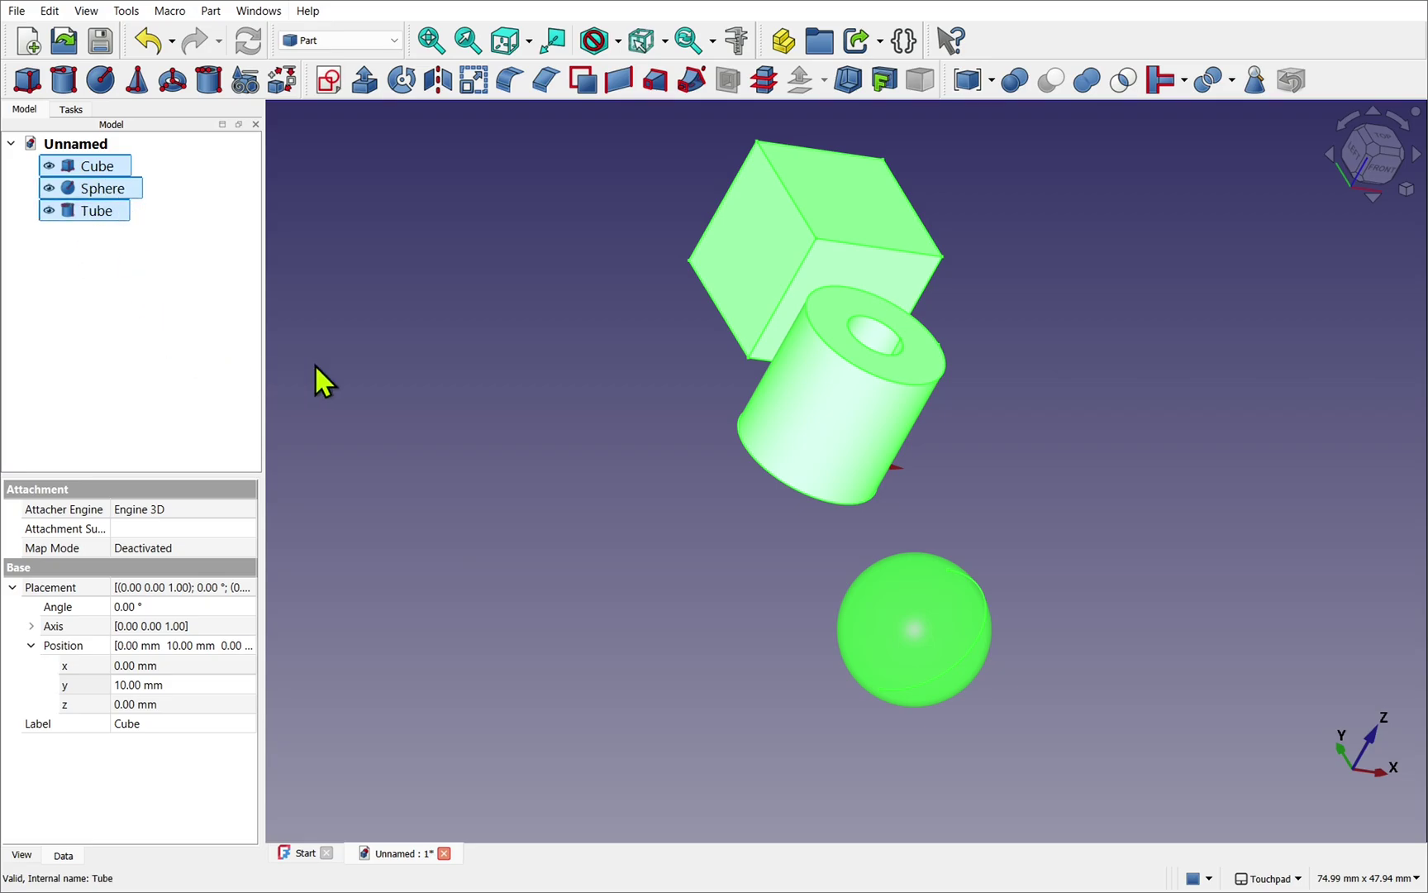
pyautogui.click(512, 476)
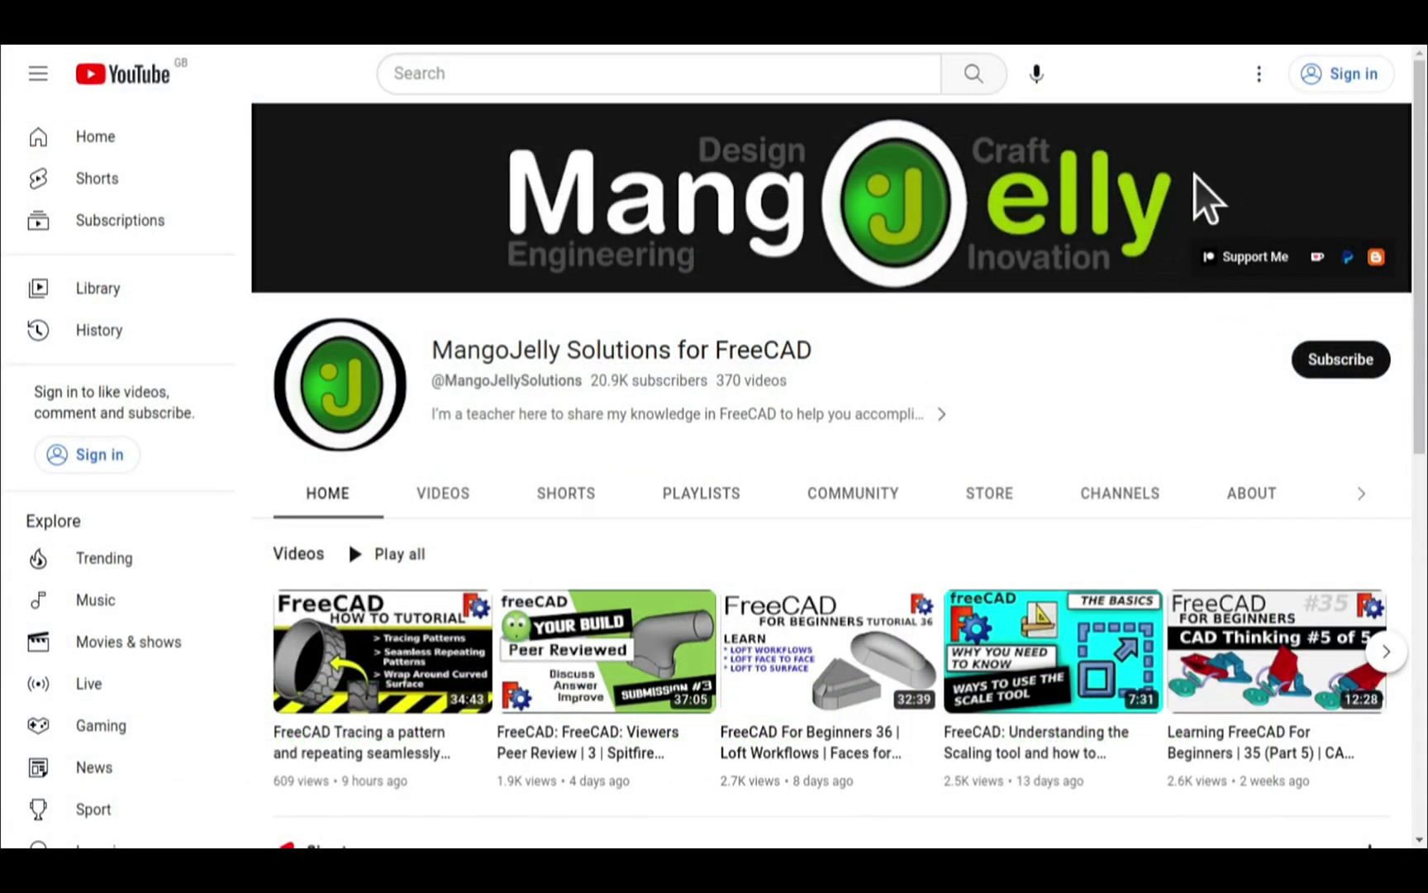
# - Show the channel's About page and highlight its PayPal, Ko-fi and Patreon donation links
pyautogui.click(1250, 496)
pyautogui.scroll(-3, 299, 640)
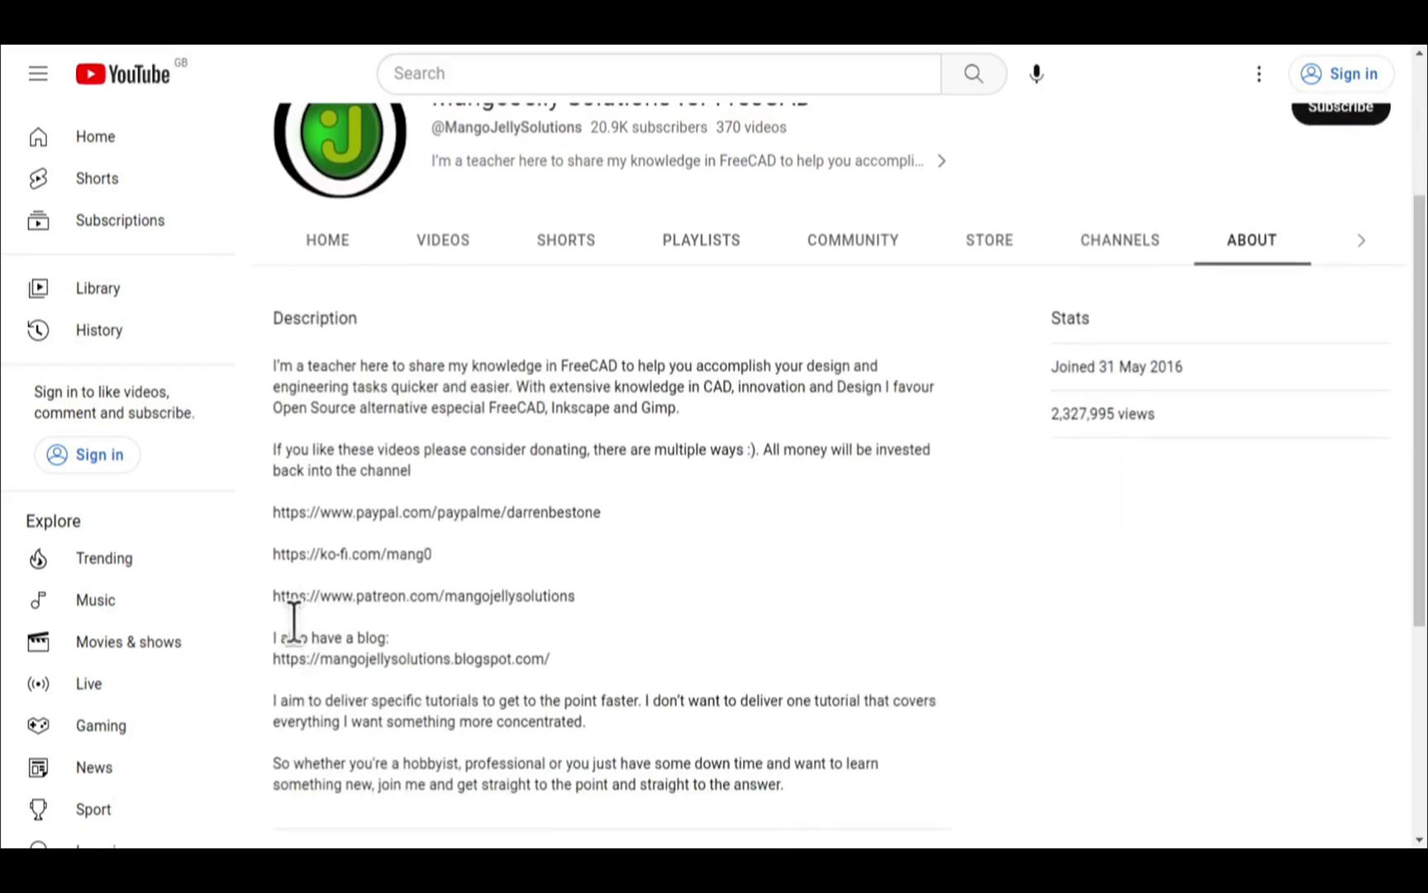
pyautogui.moveTo(598, 609); pyautogui.dragTo(274, 510)
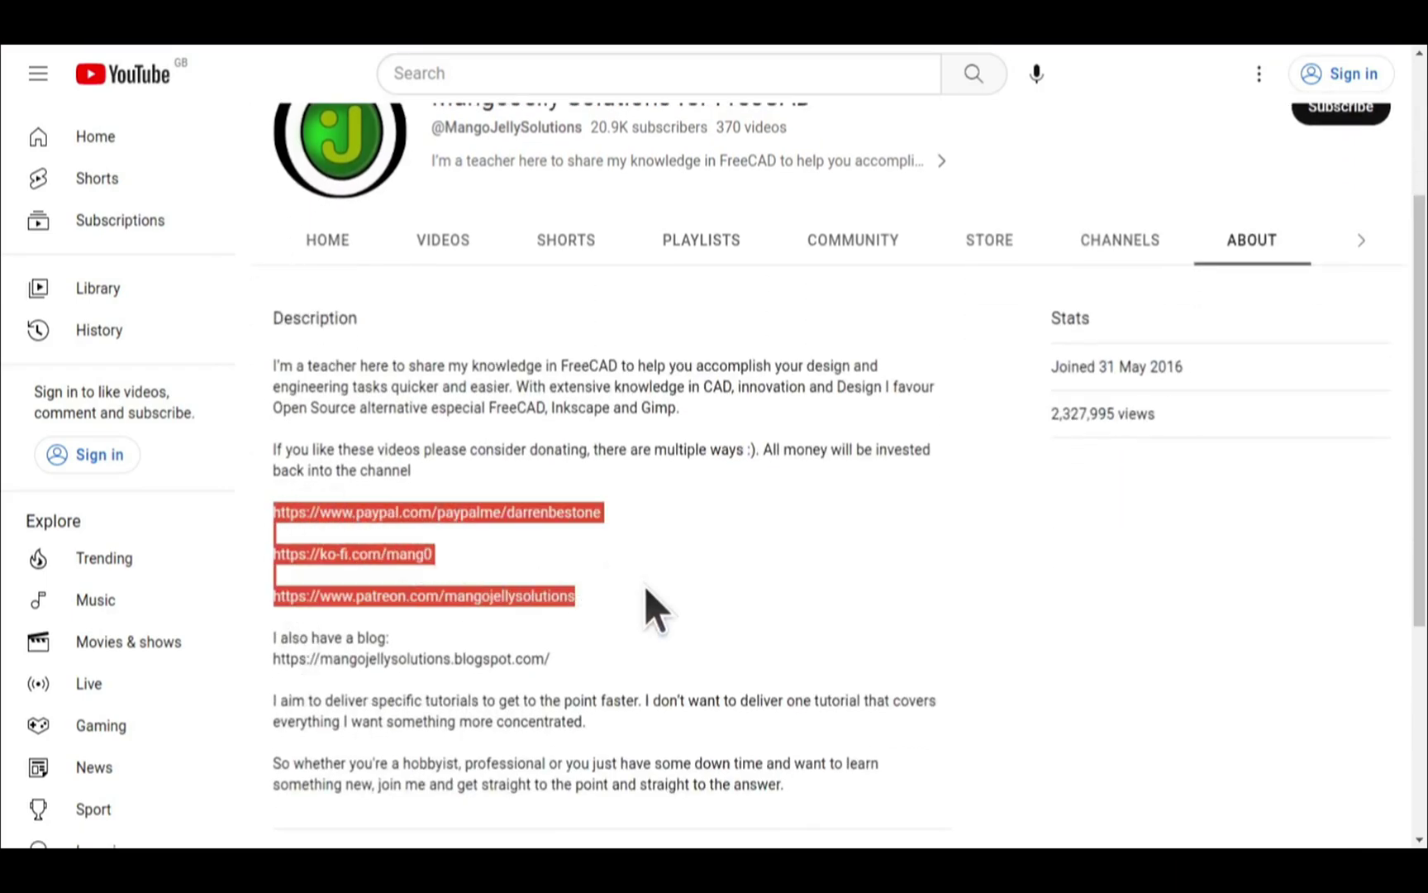